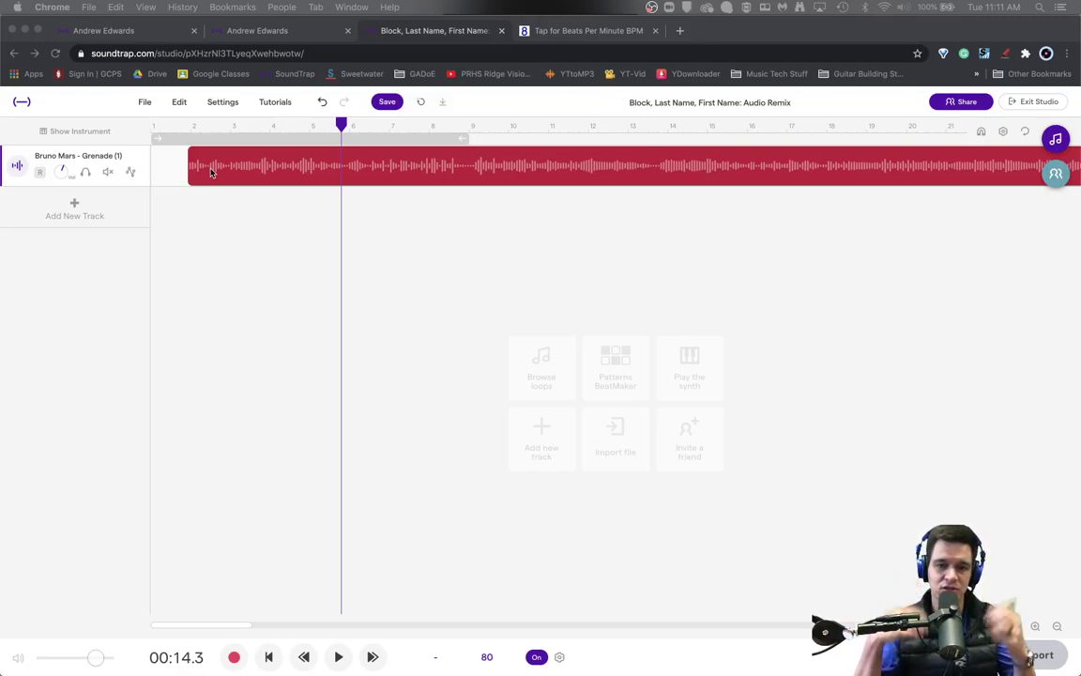
- Bring the Soundtrap studio window with the Grenade project into focus
click(214, 177)
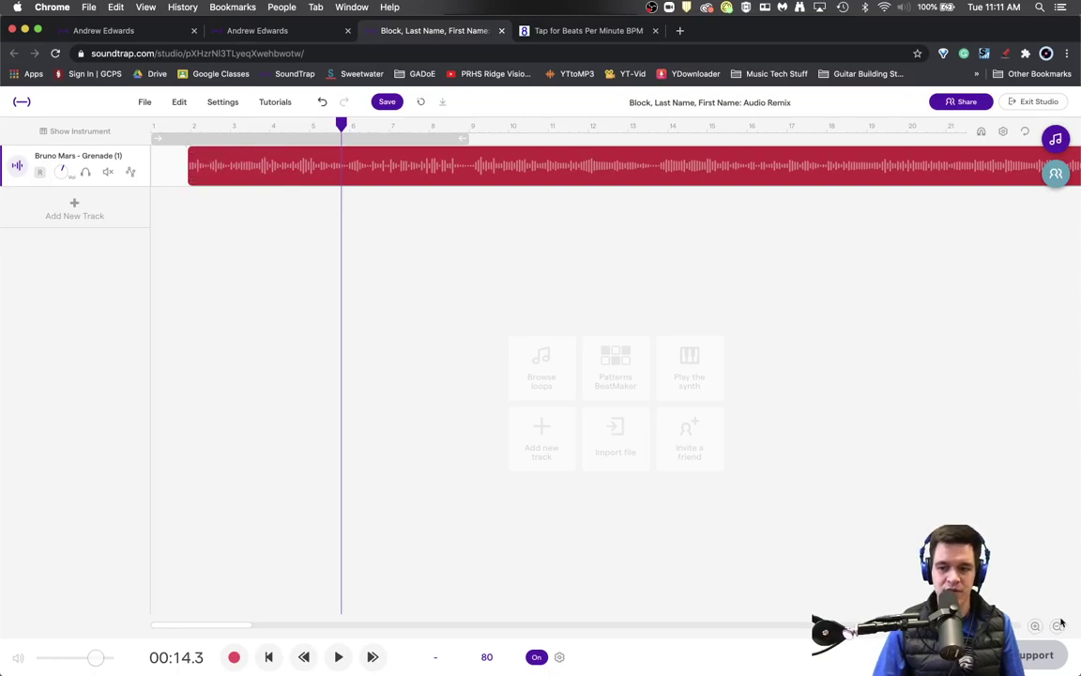
- Add a Voice & microphones track with the Clean preset
click(75, 209)
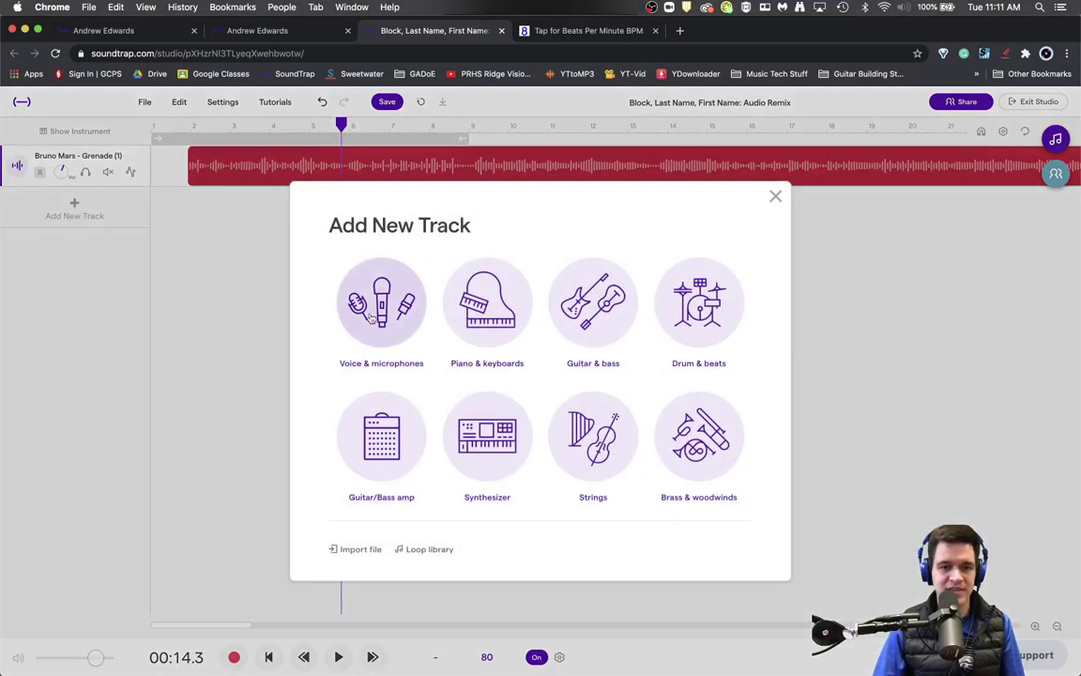
click(394, 355)
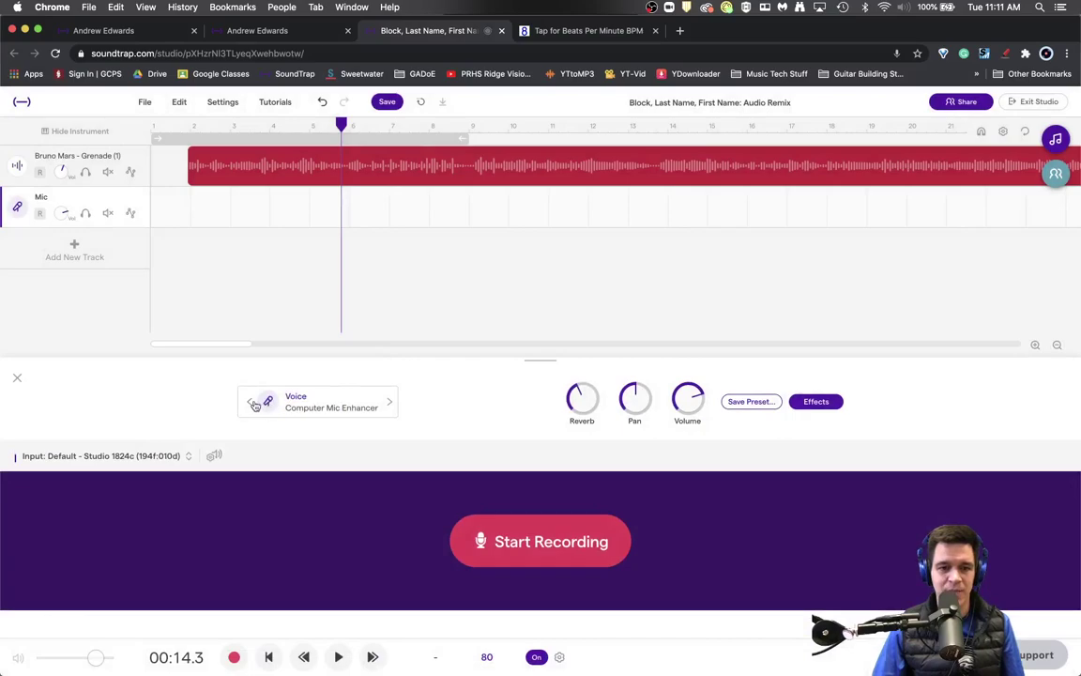
click(250, 401)
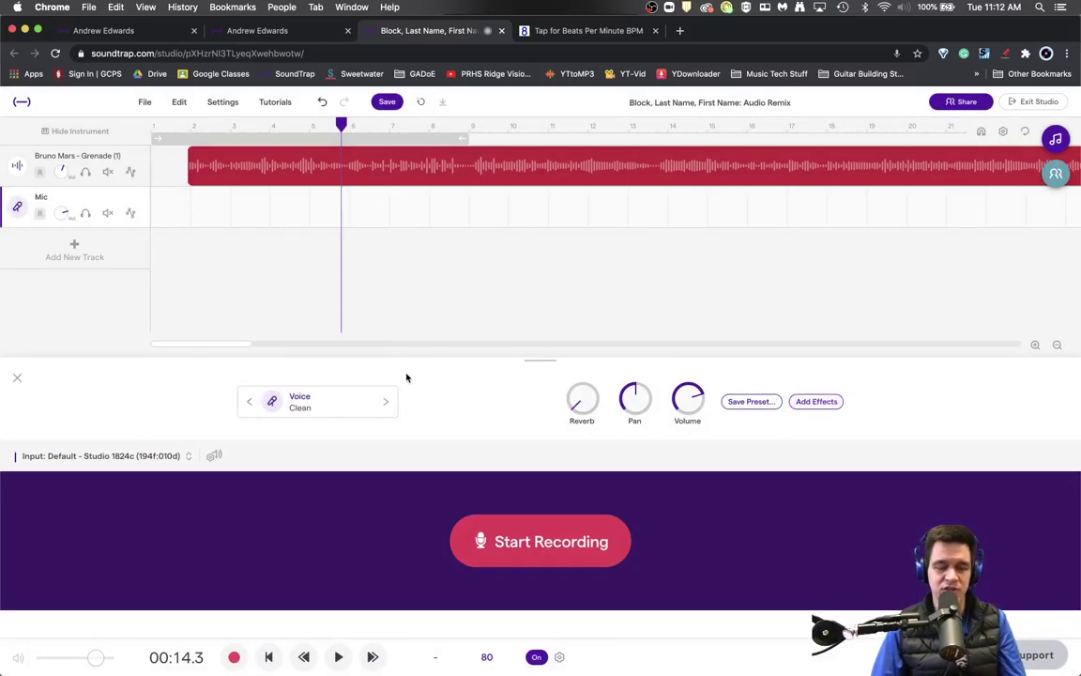
- Zoom the timeline in and back out, then scroll back to bar 1
click(1035, 346)
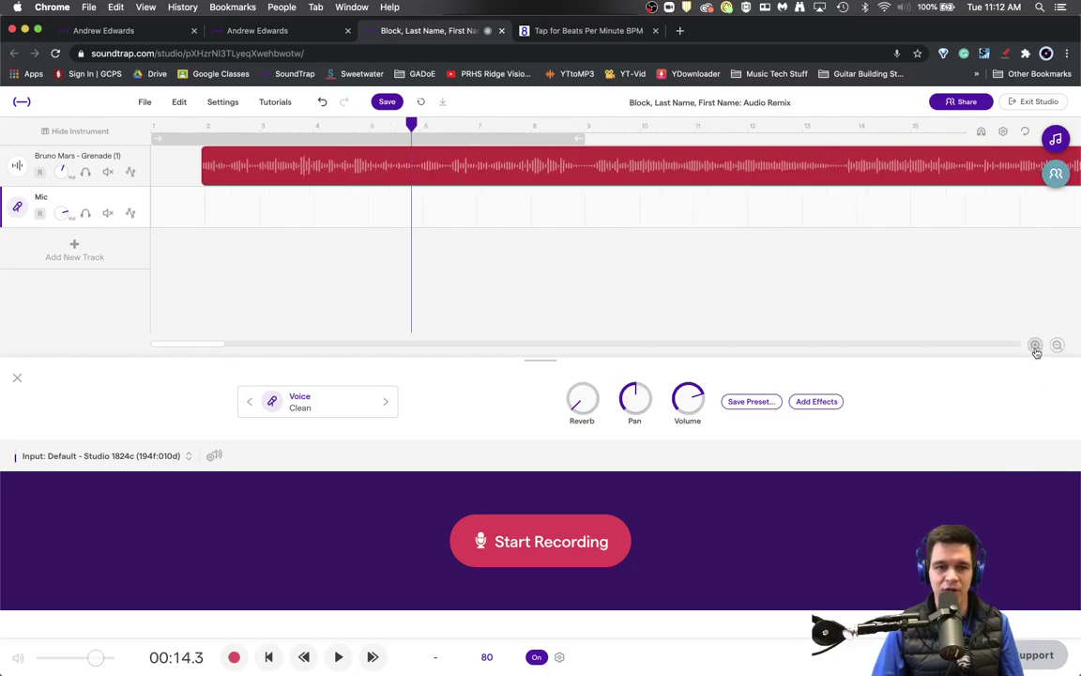
click(1036, 347)
click(1035, 347)
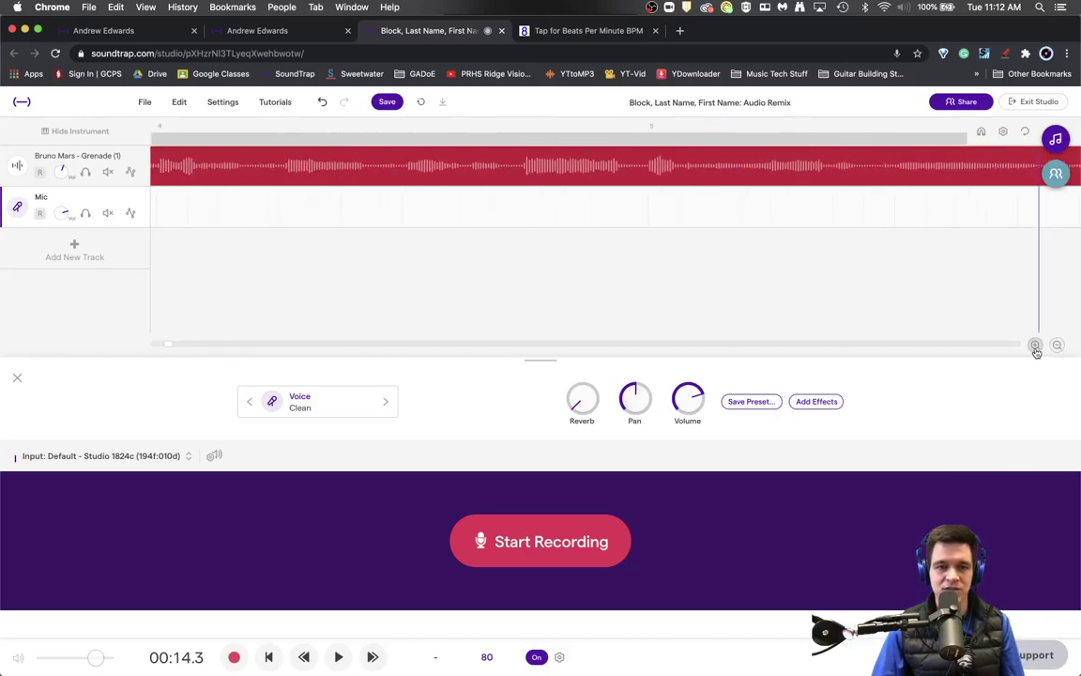
click(1036, 346)
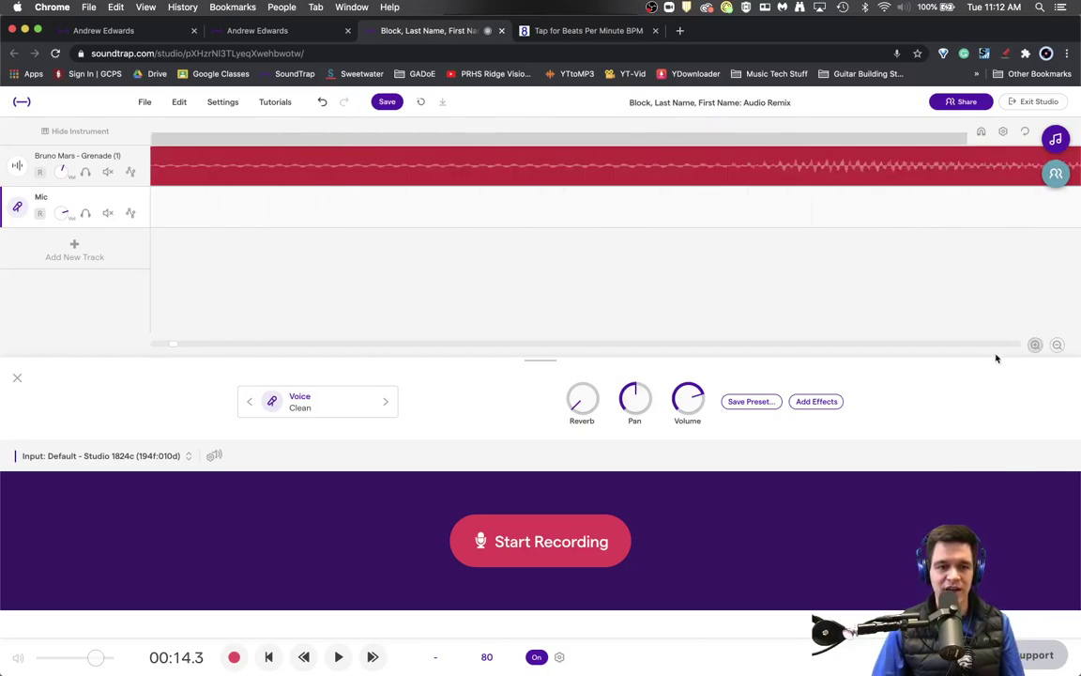
click(1058, 346)
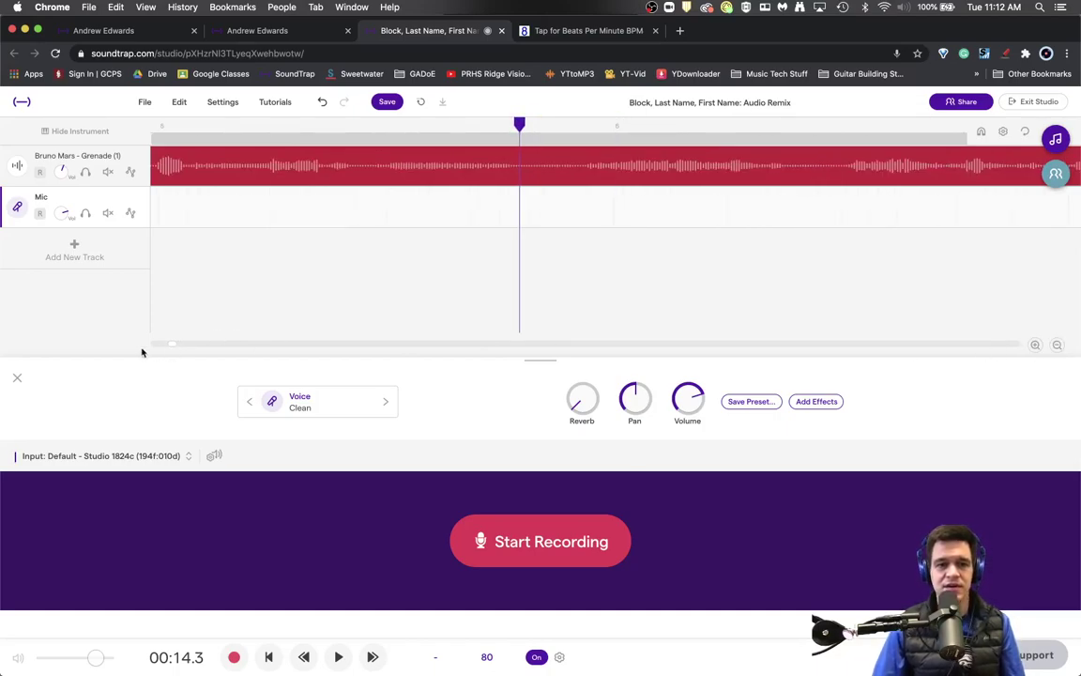
scroll(169, 345, left, 10)
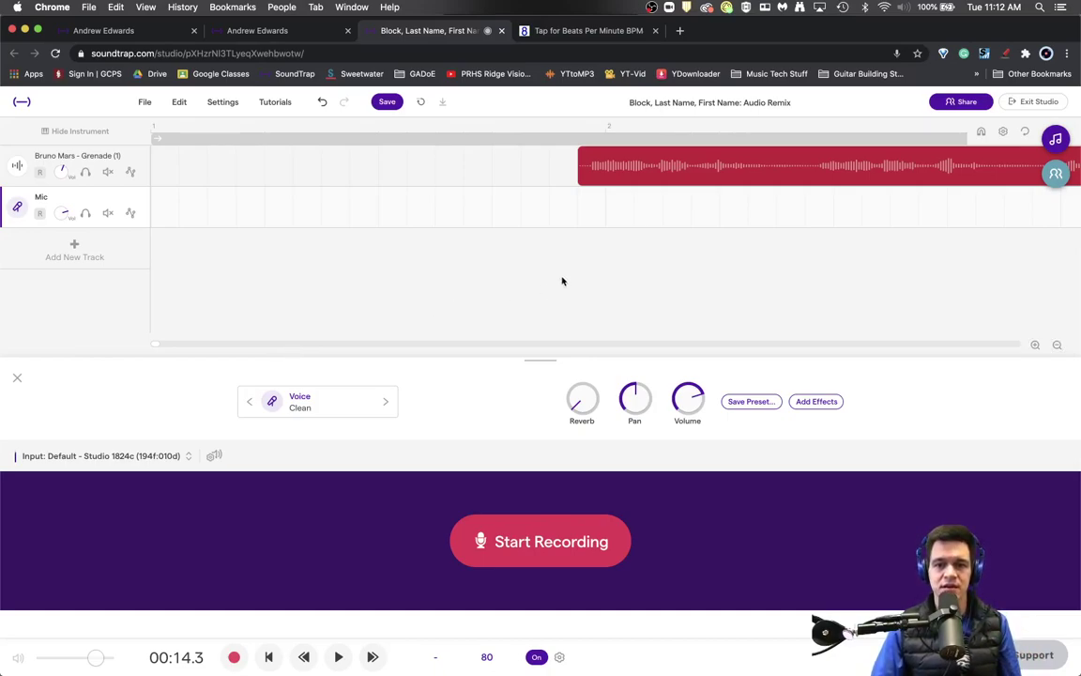
- Audition the Grenade vocal opening and set the playhead back to 00:03.5
click(575, 126)
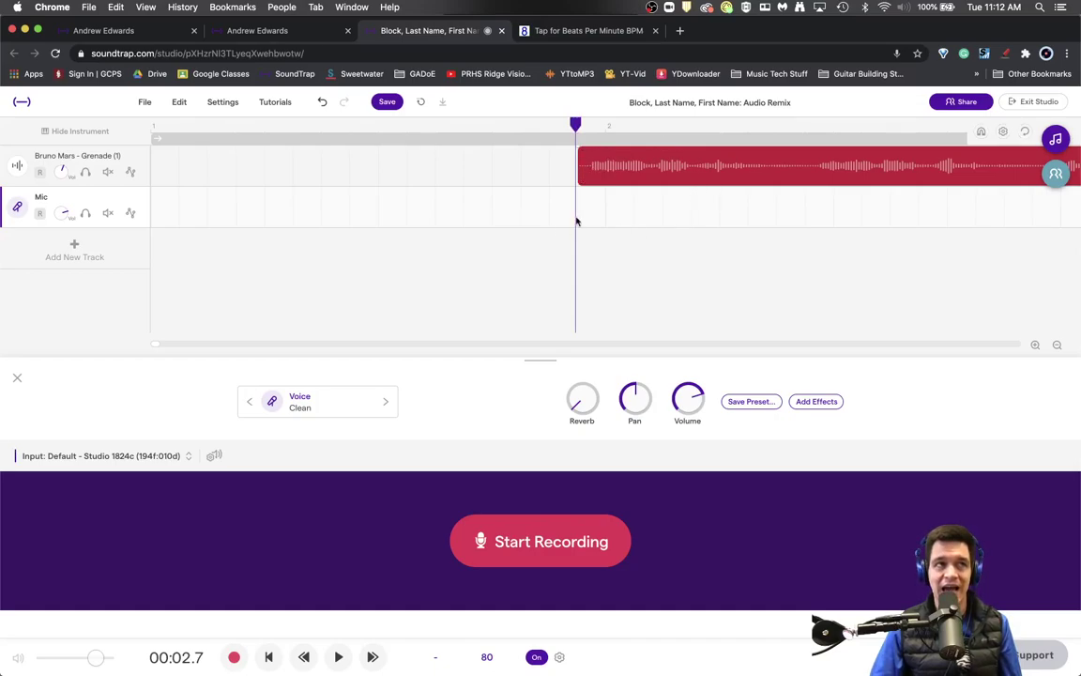
key(space)
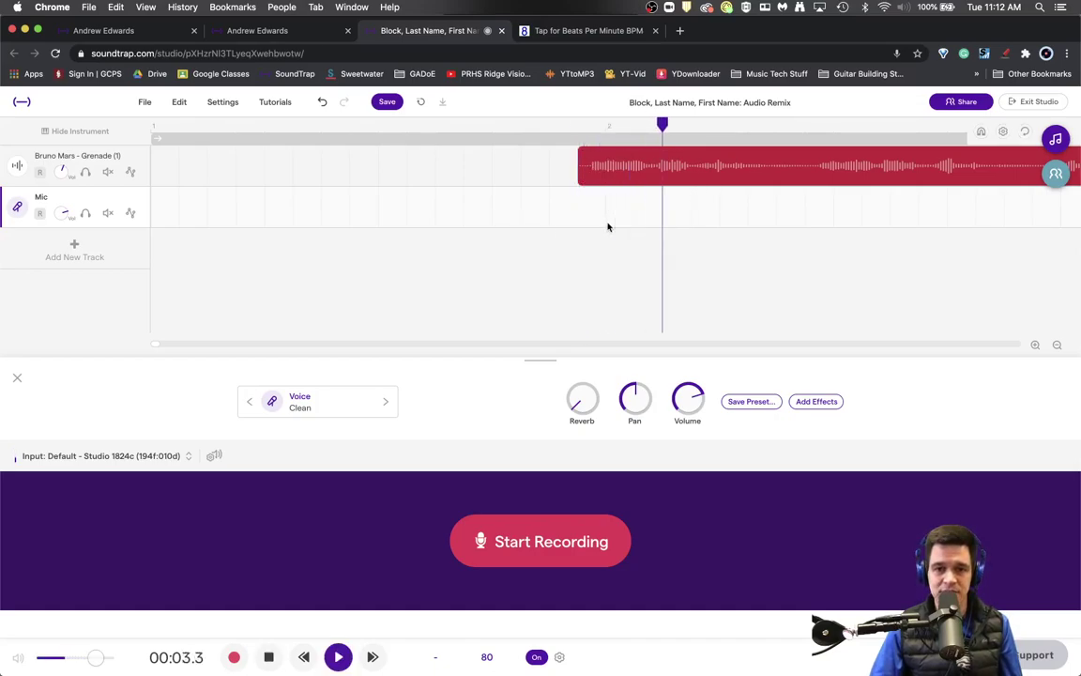
key(space)
key(space)
key(space)
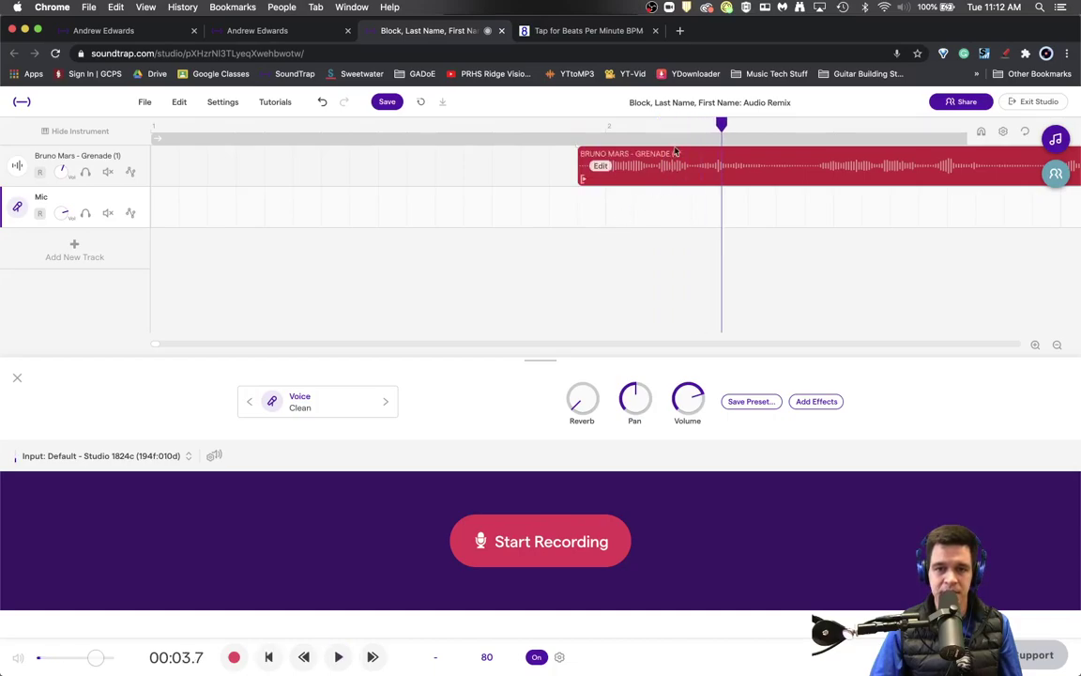
drag(721, 125, 691, 133)
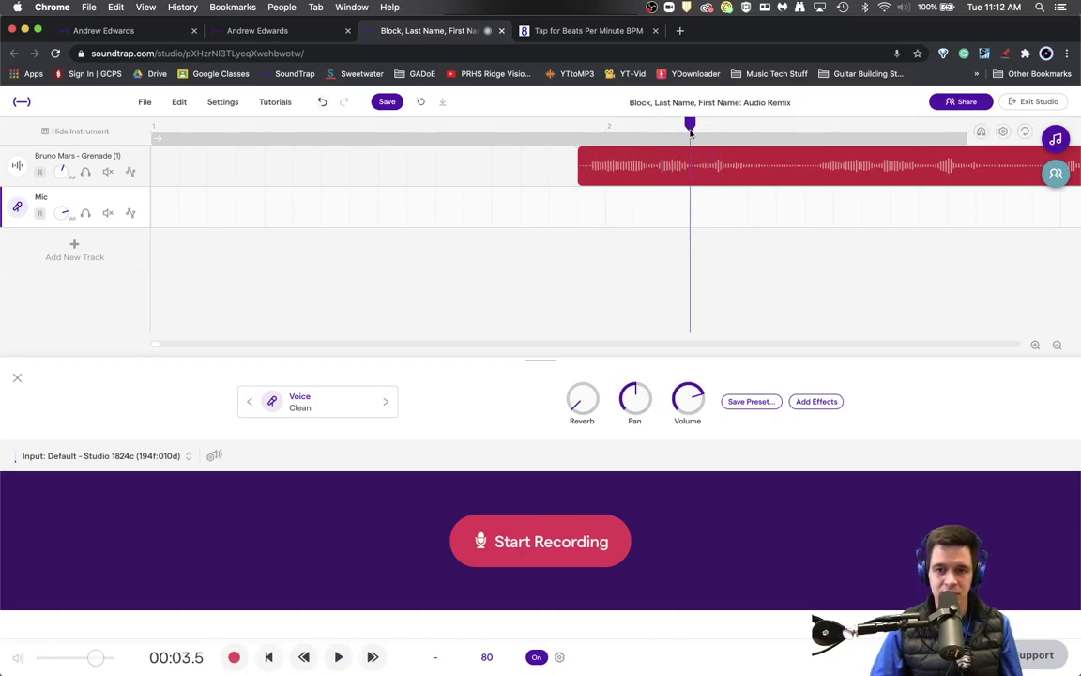
- Drag the Grenade clip's start later to the vocal entry, just before bar 2
click(1036, 345)
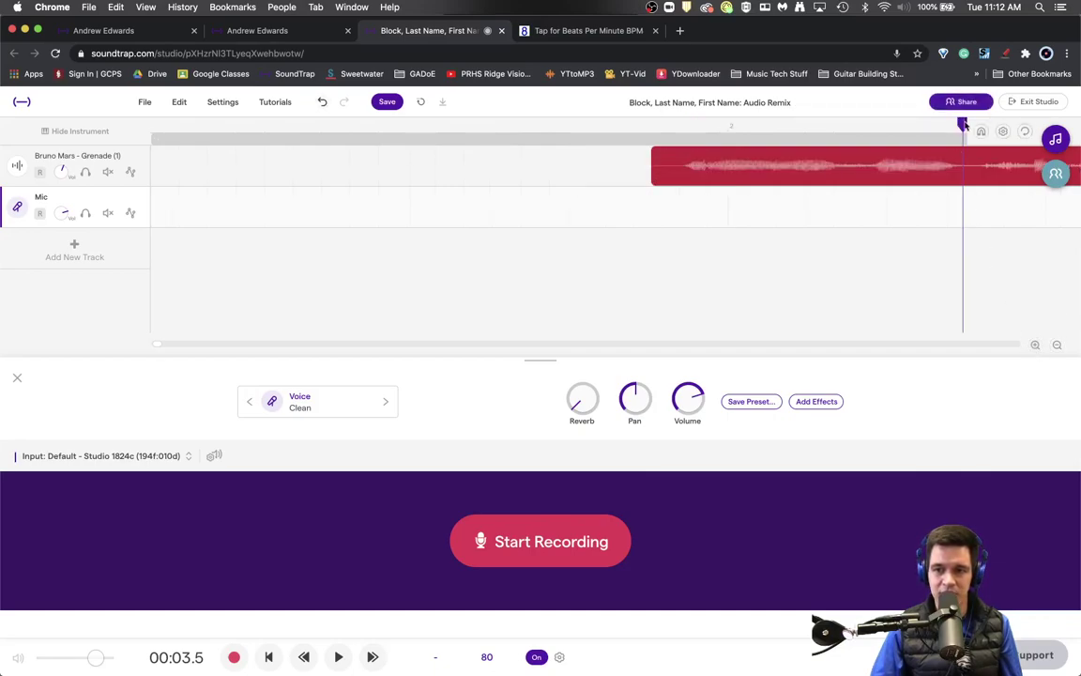
drag(963, 123, 969, 125)
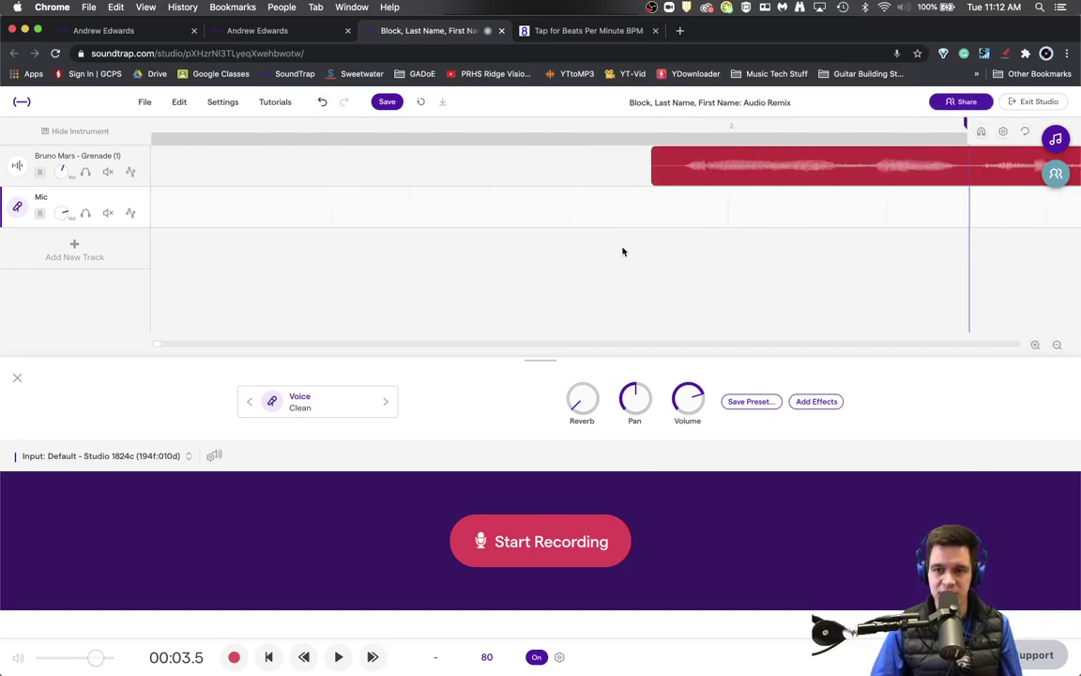
drag(659, 193, 687, 193)
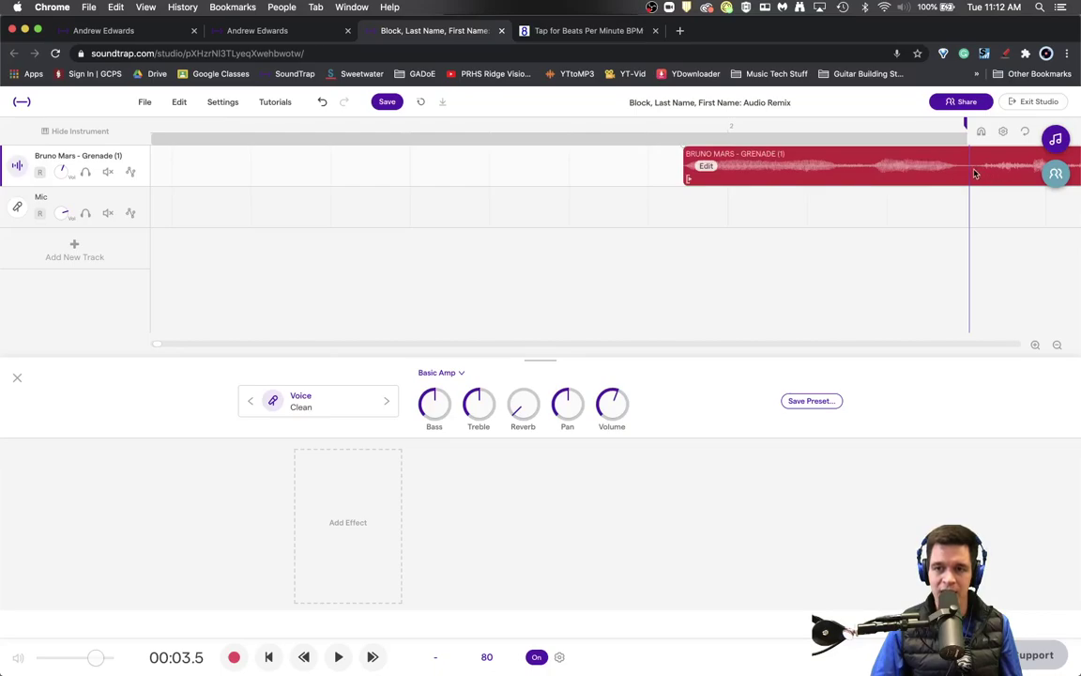
scroll(161, 347, right, 3)
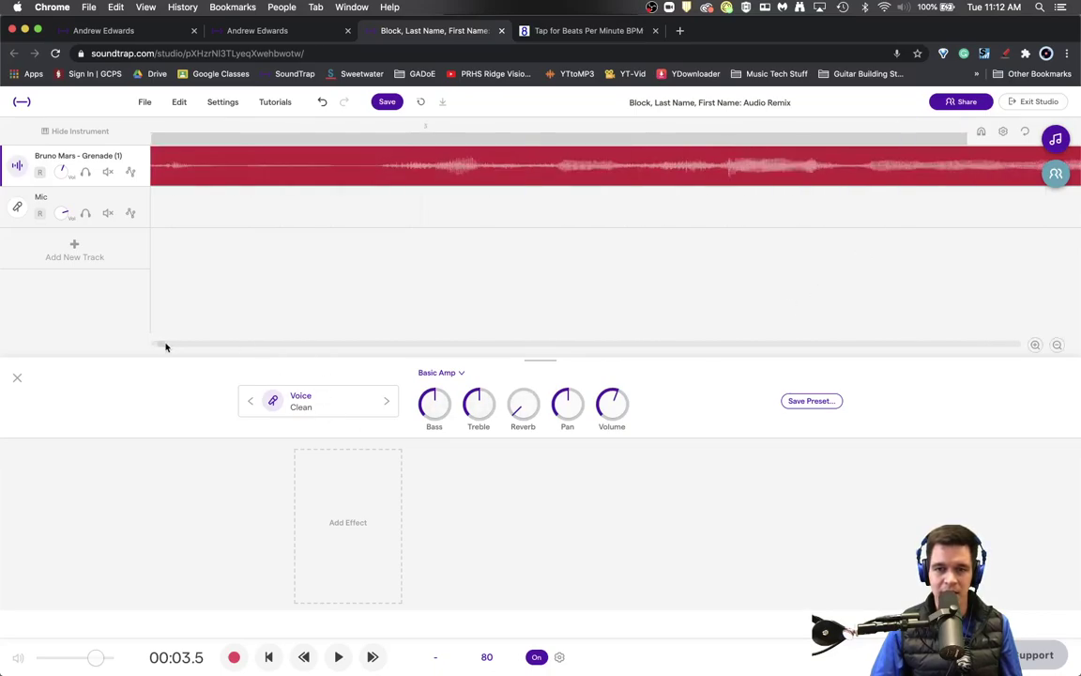
scroll(162, 348, right, 5)
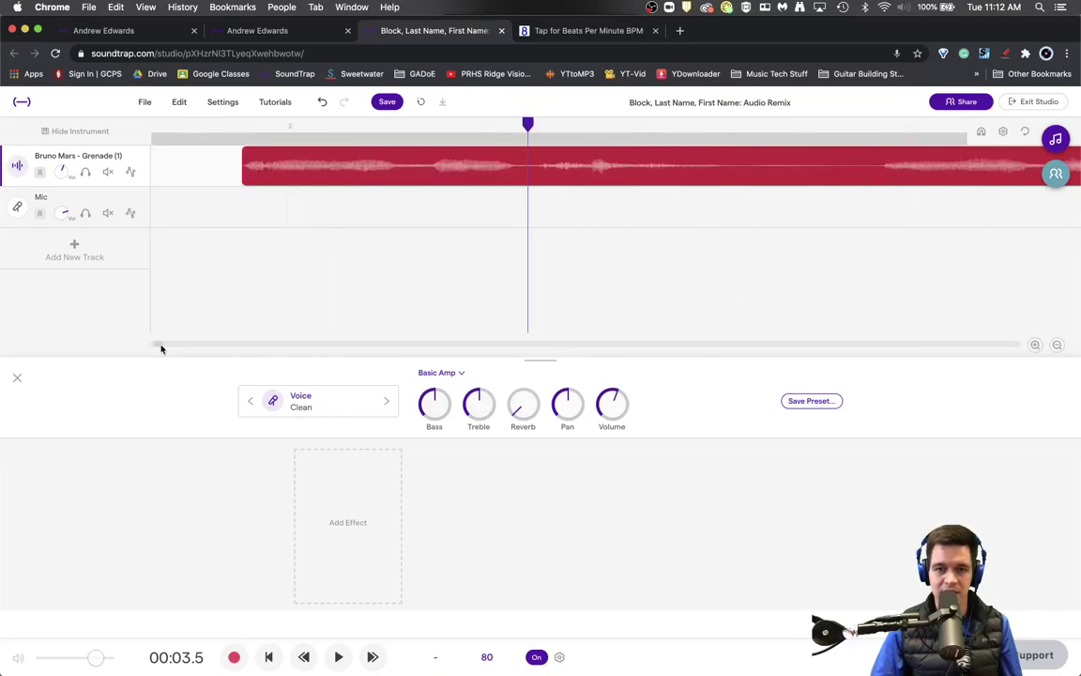
- Split the Grenade clip at the playhead, then undo that split
right_click(531, 174)
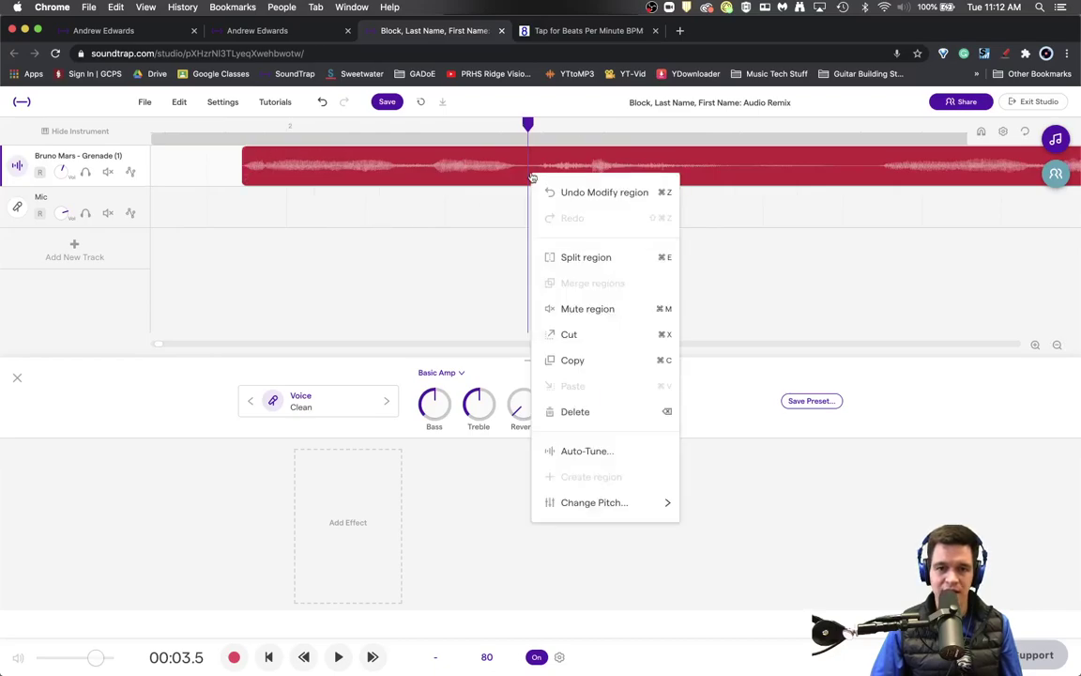
click(647, 260)
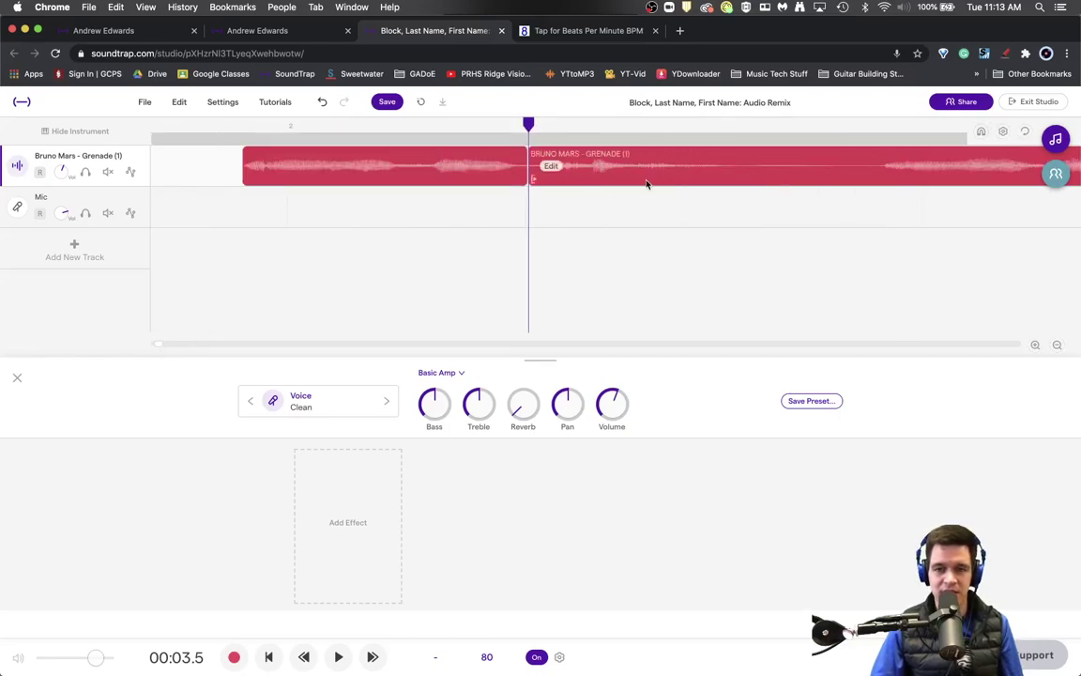
click(747, 166)
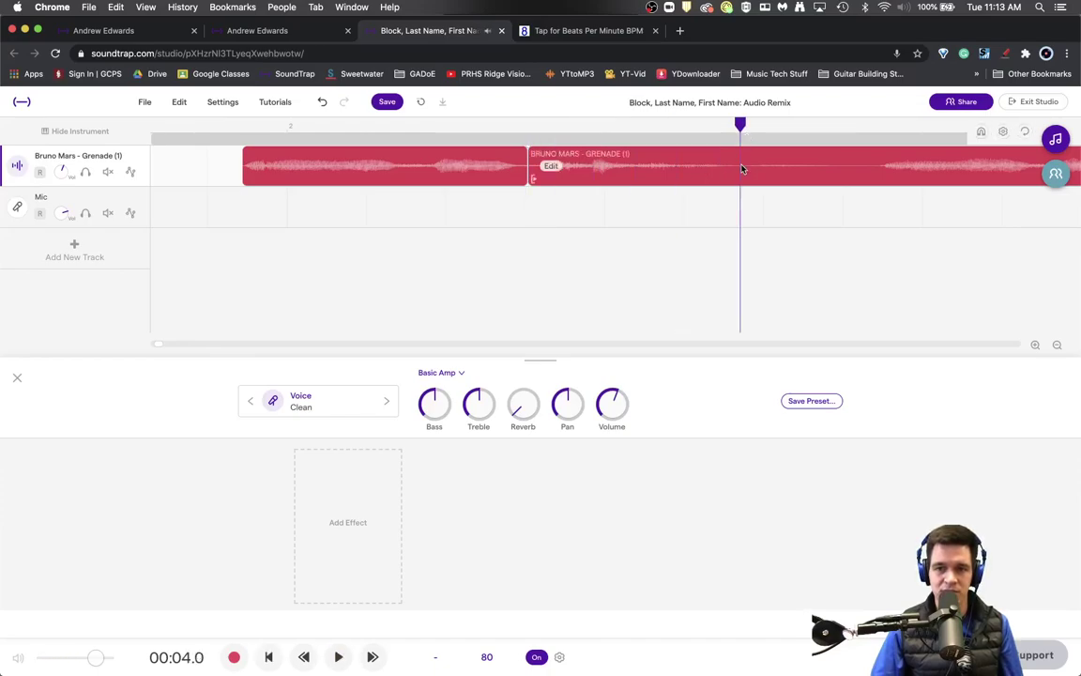
right_click(742, 168)
click(793, 181)
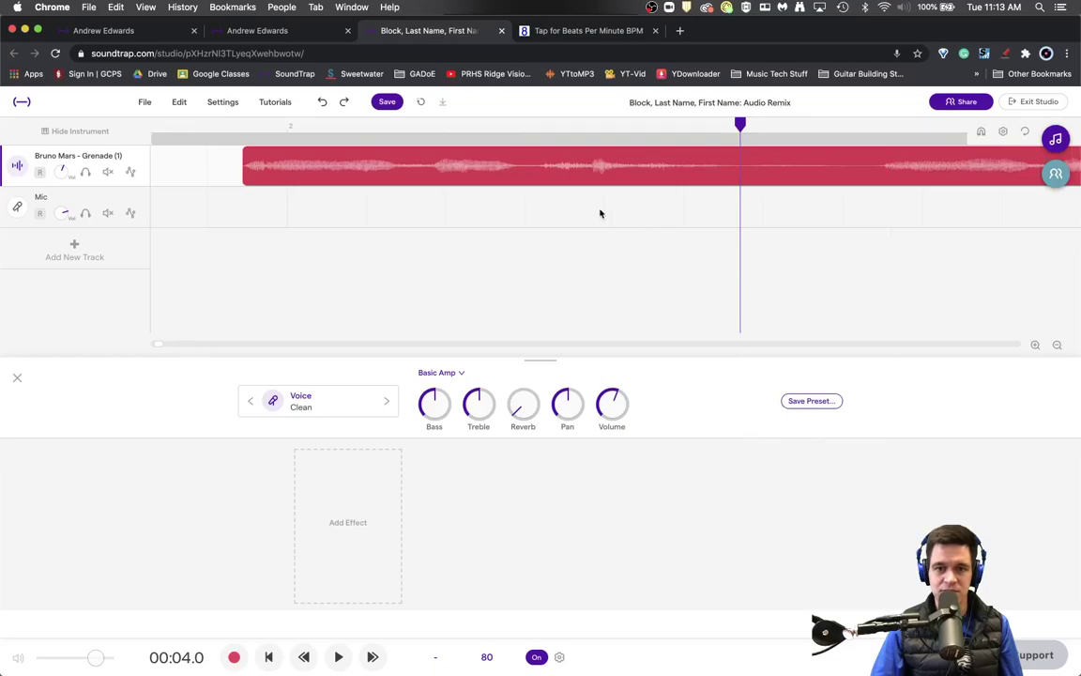
- Split the Grenade clip at 00:04.0
mouse_move(493, 164)
right_click(760, 176)
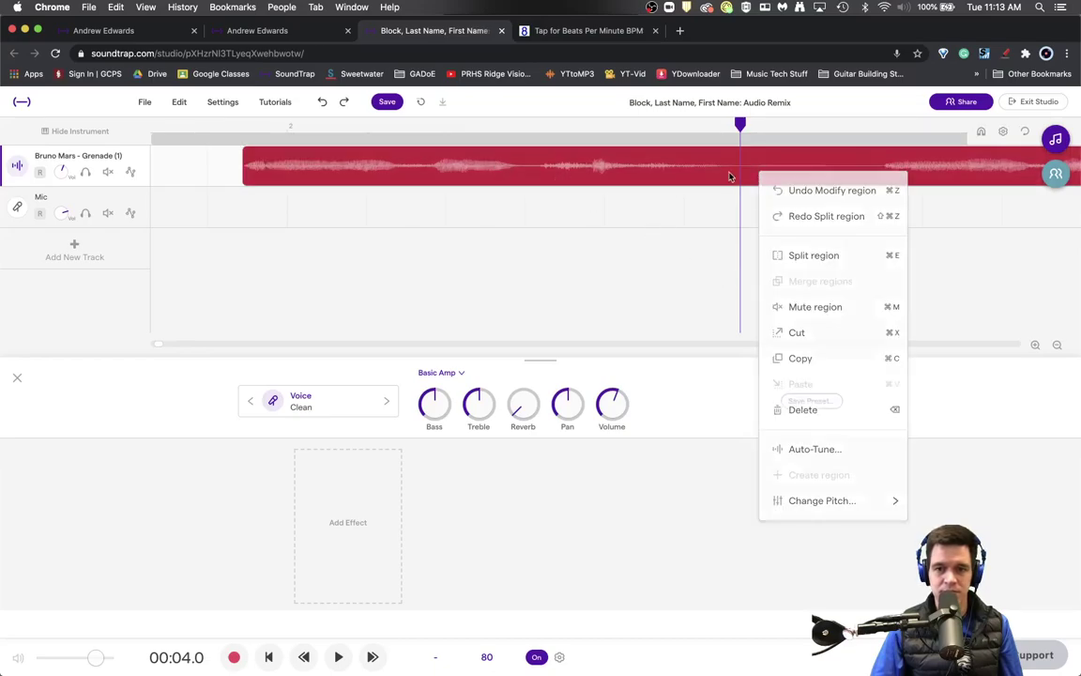
click(736, 176)
right_click(735, 176)
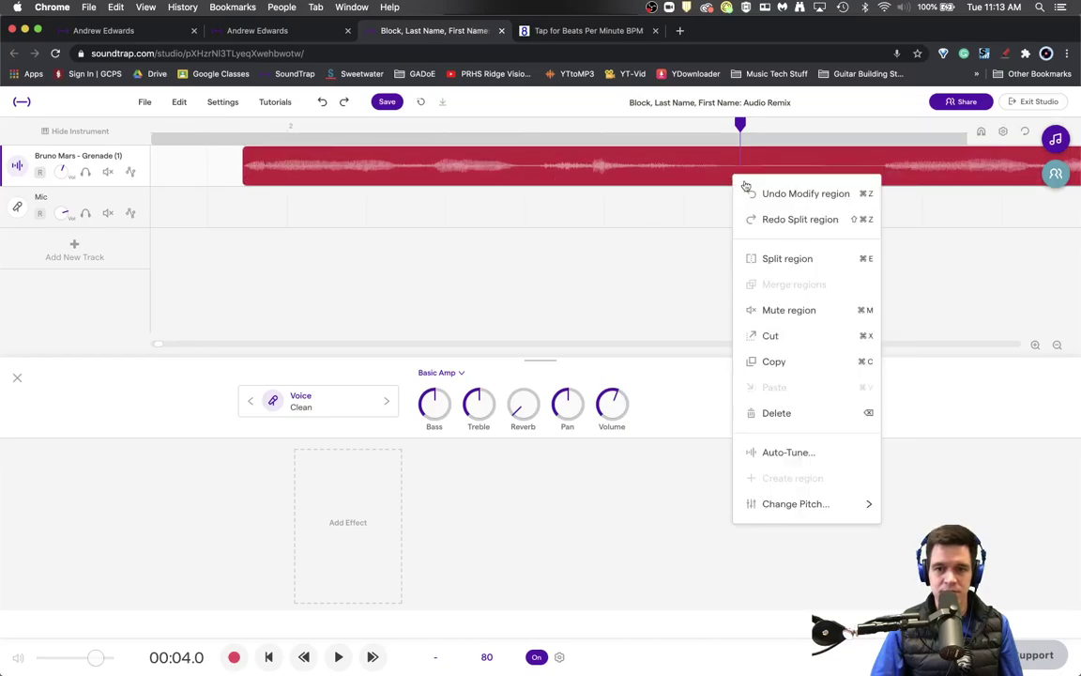
click(790, 258)
- Split the clip again at 00:03.5, isolating a short piece between the cuts
click(534, 125)
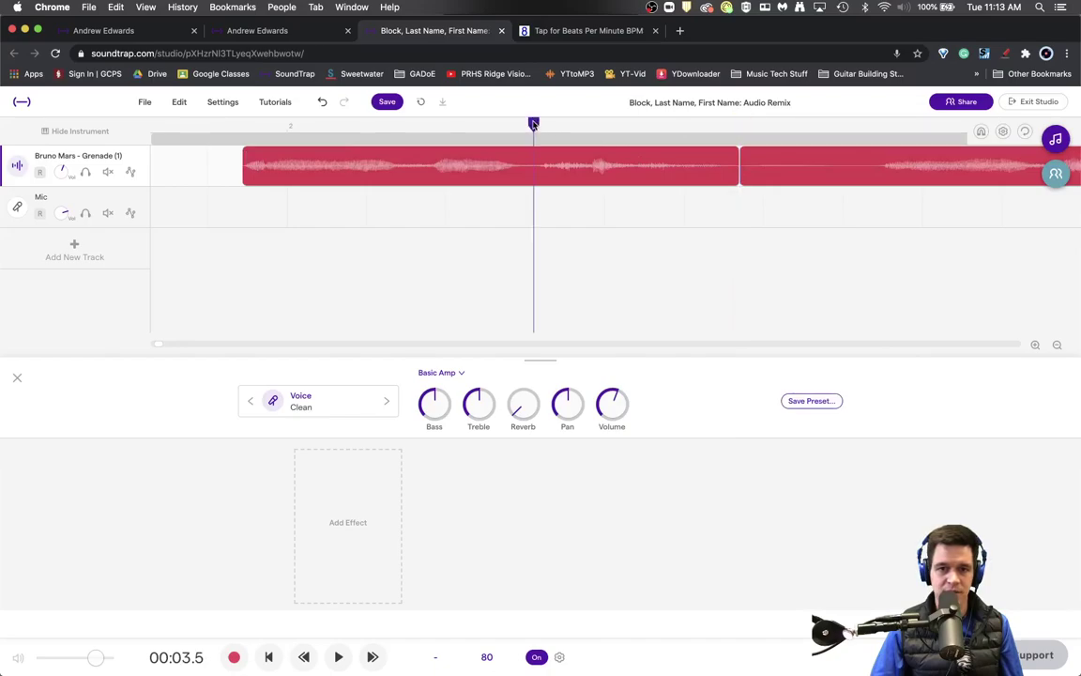
right_click(533, 167)
click(610, 249)
click(559, 239)
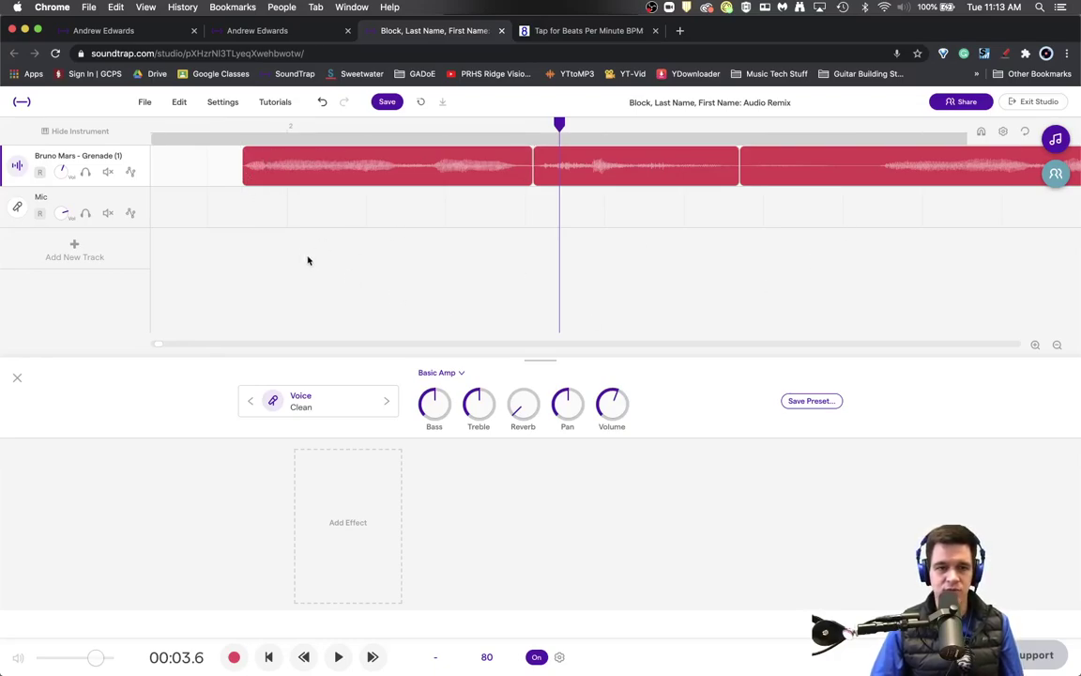
- Move the first word snippet to the Mic track at bar 1 and repeat it across bars 1–2
click(1056, 346)
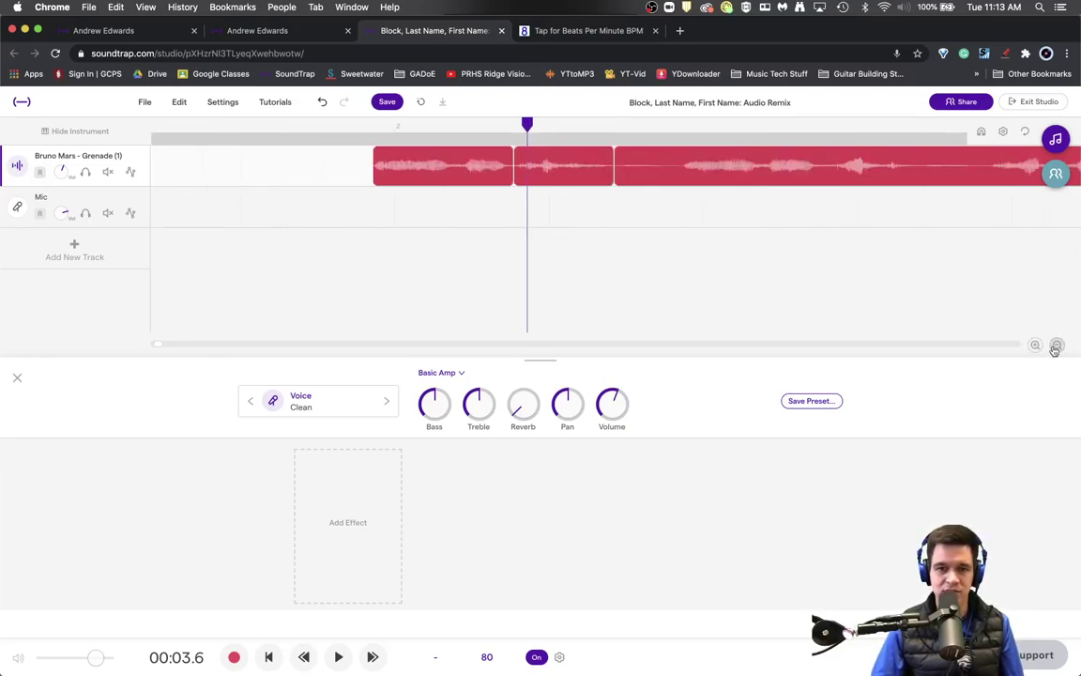
click(1056, 346)
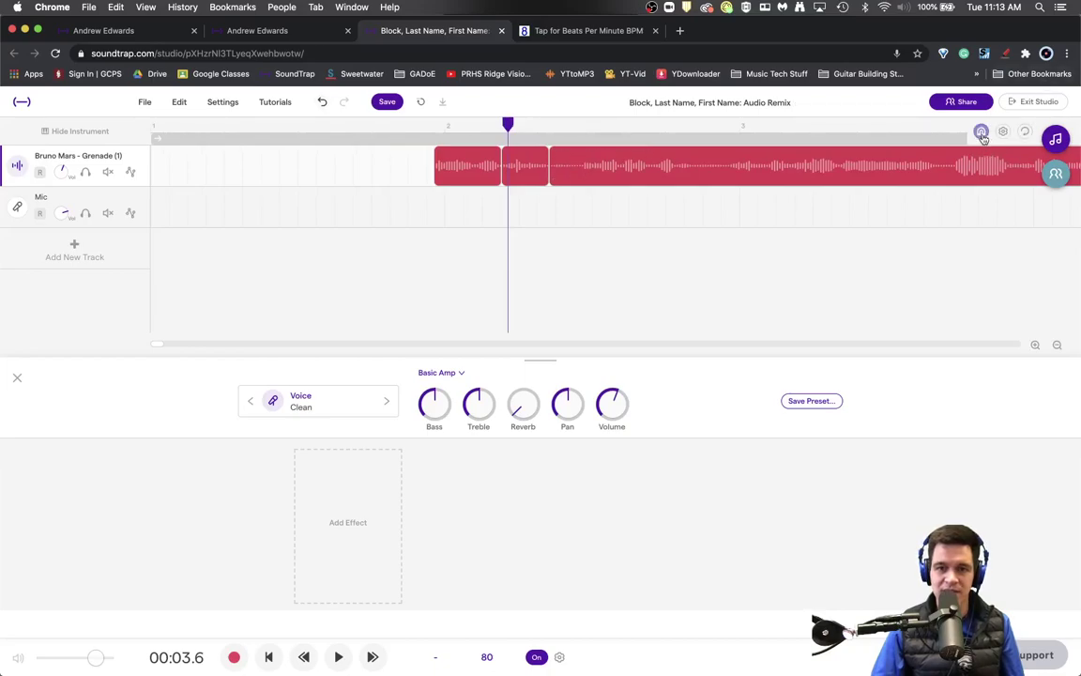
mouse_move(465, 176)
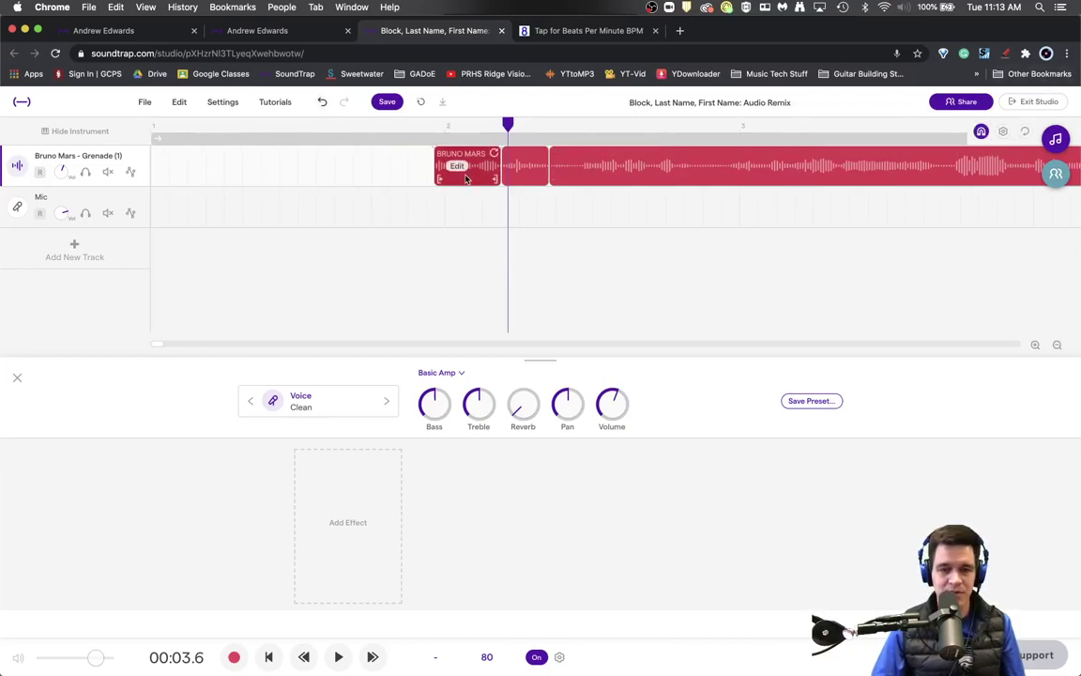
drag(466, 178, 167, 256)
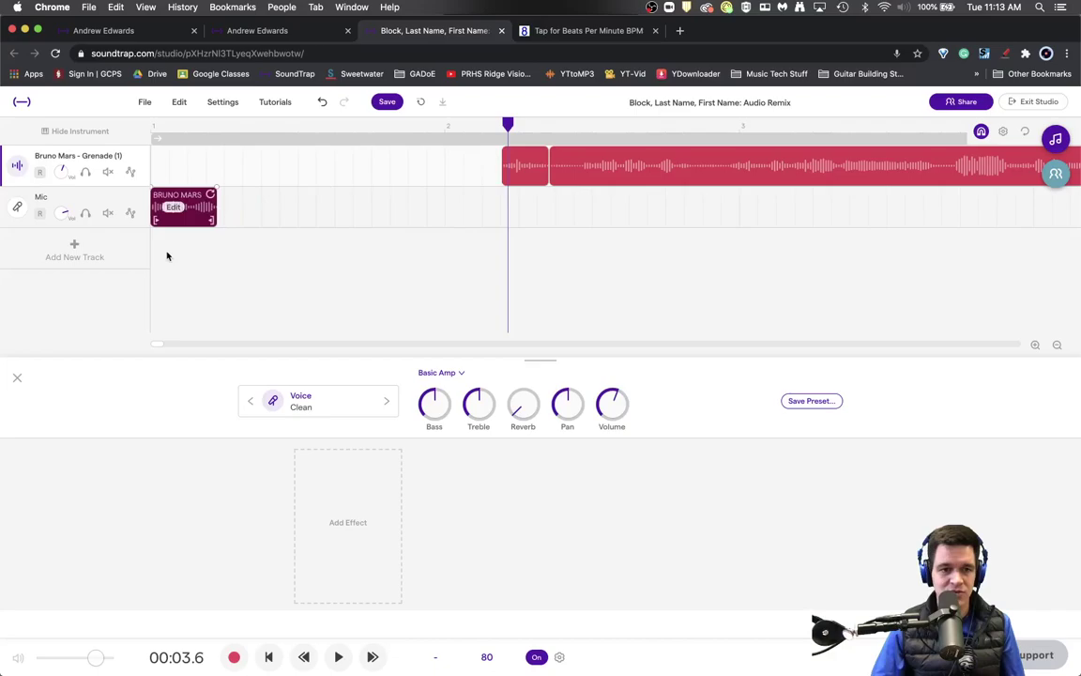
mouse_move(192, 220)
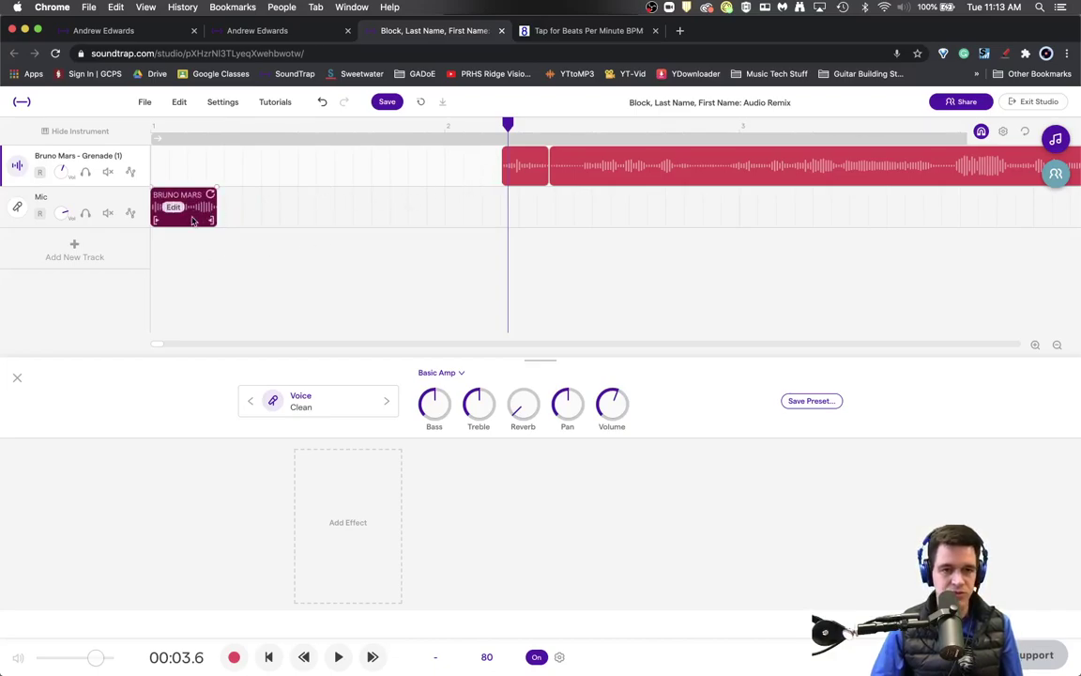
drag(192, 219, 307, 229)
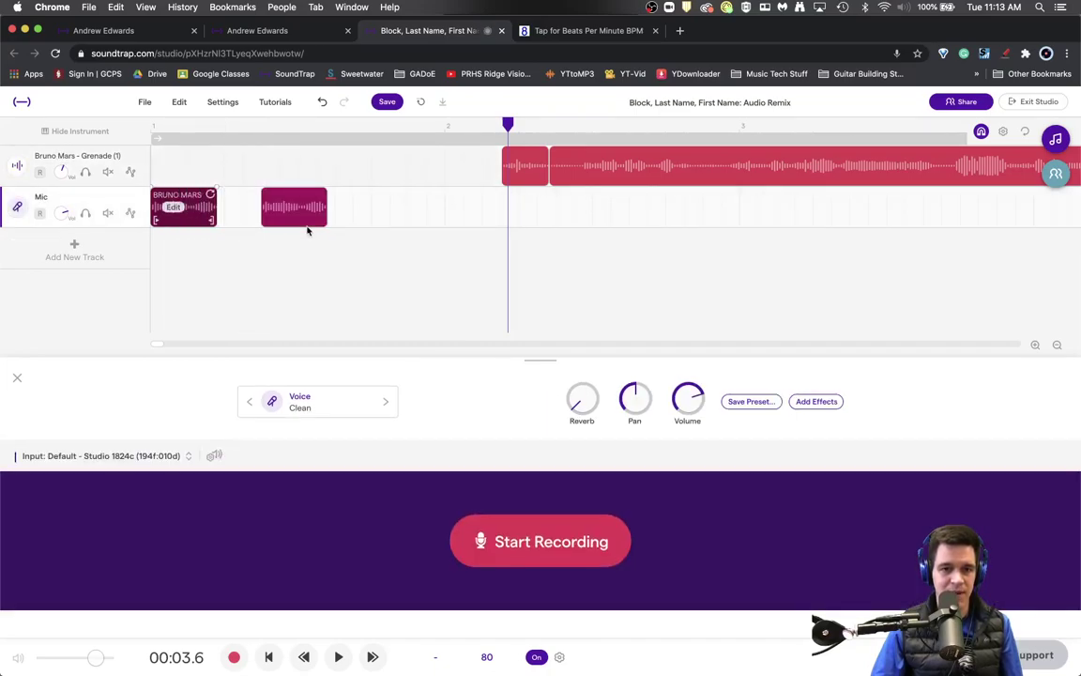
mouse_move(537, 178)
drag(532, 177, 408, 220)
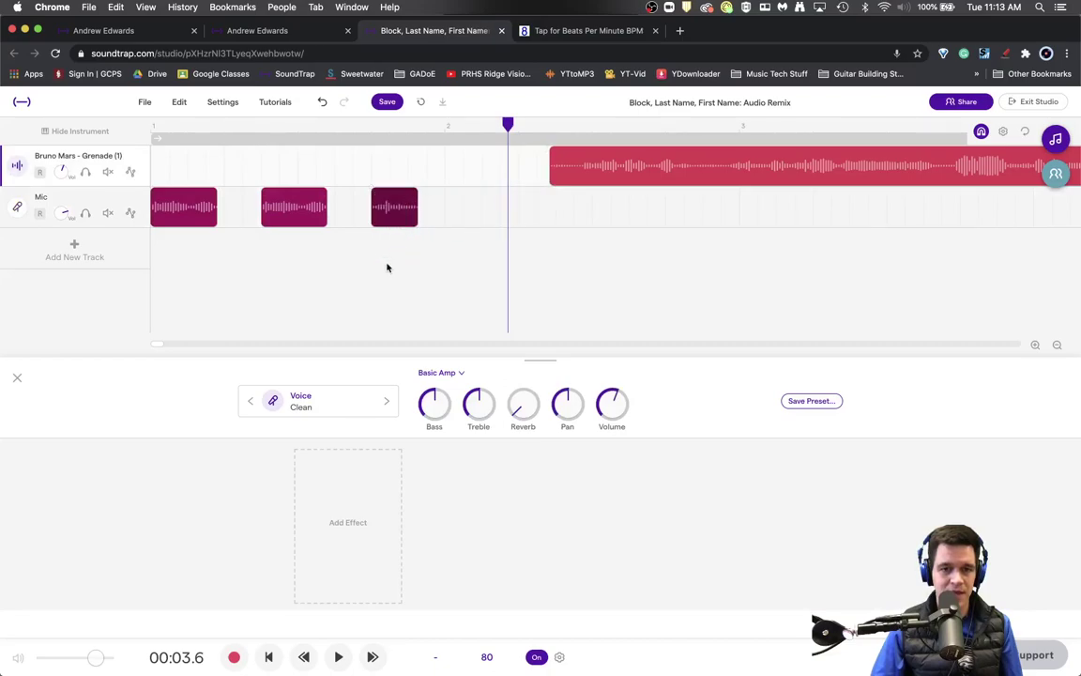
drag(346, 261, 485, 219)
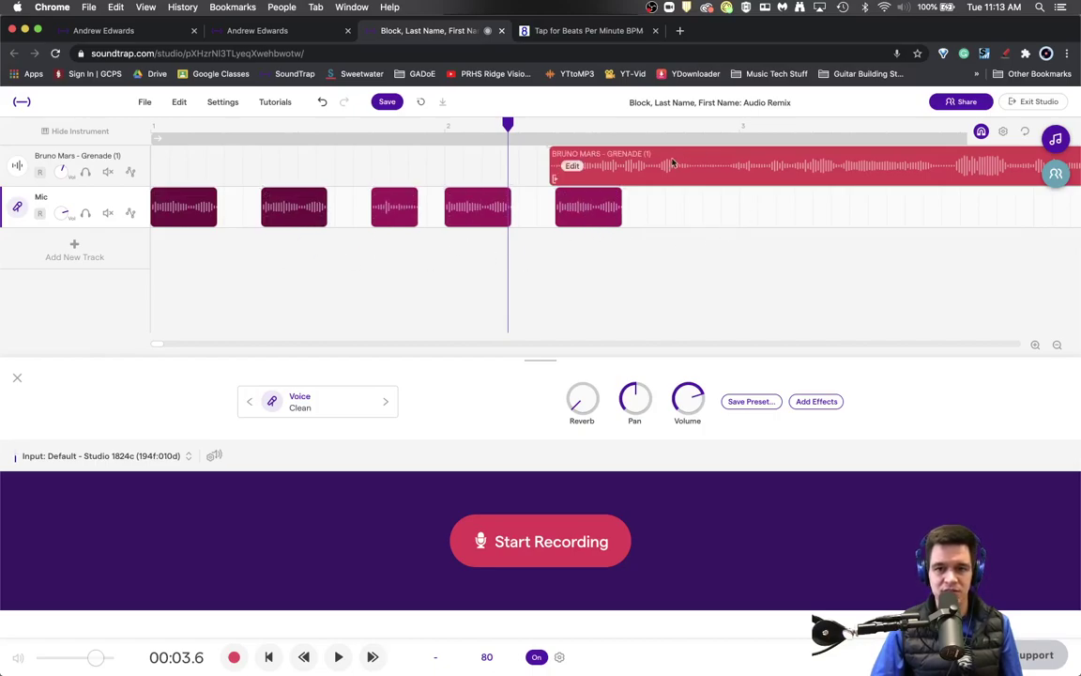
- Shift the remaining Grenade vocal later and audition the stutter build-up from about 00:06.1
drag(672, 163, 760, 177)
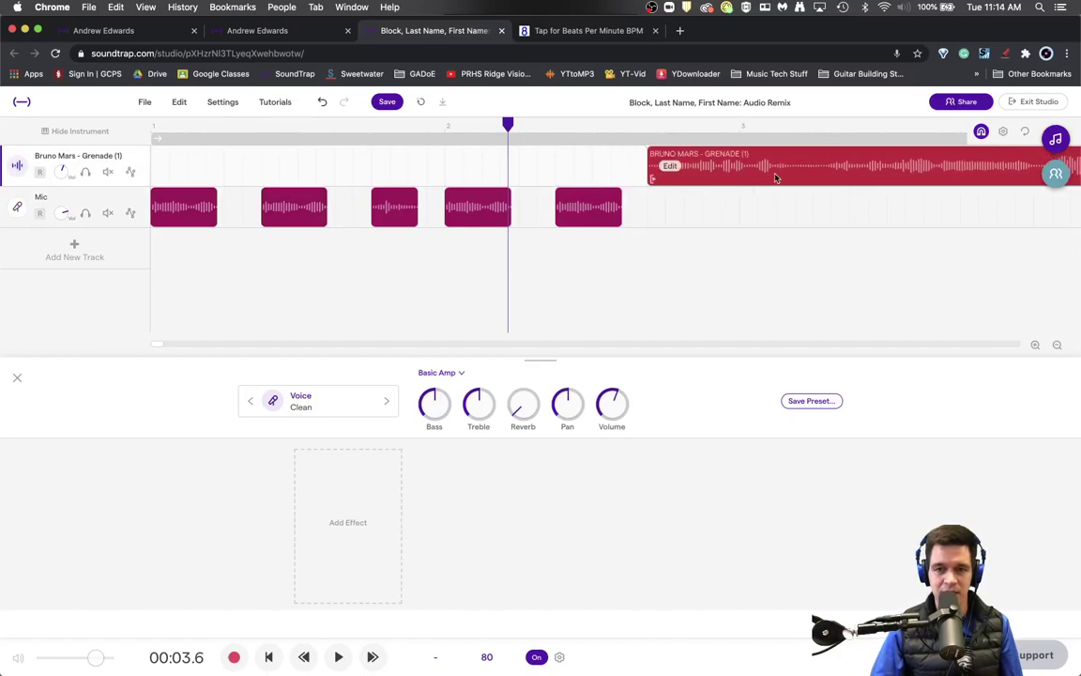
key(space)
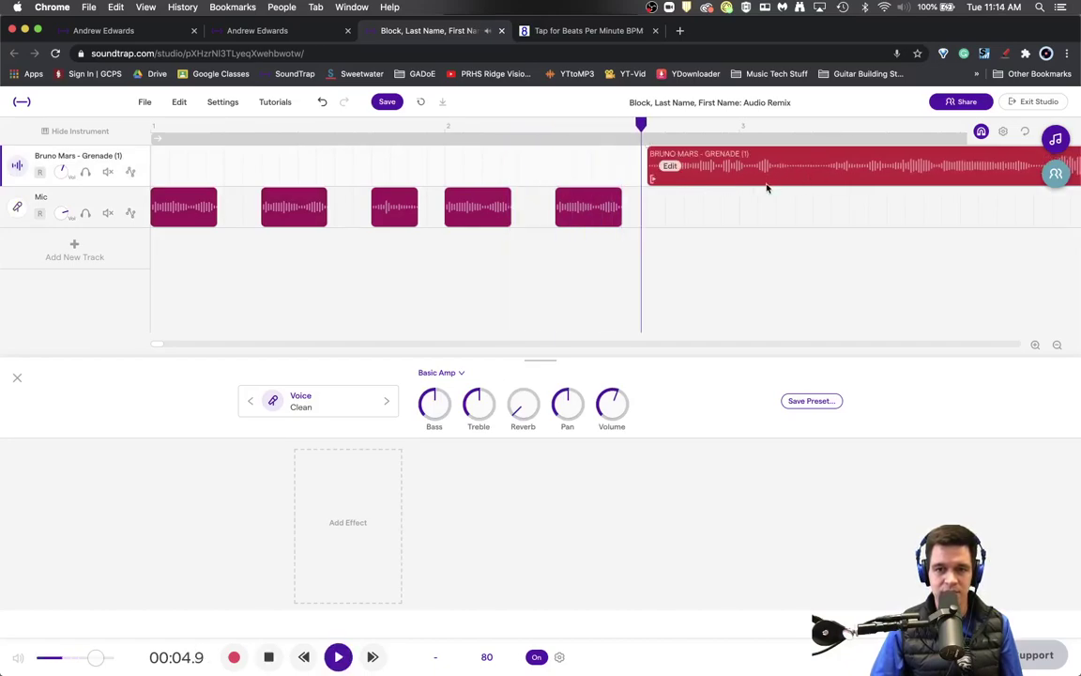
key(space)
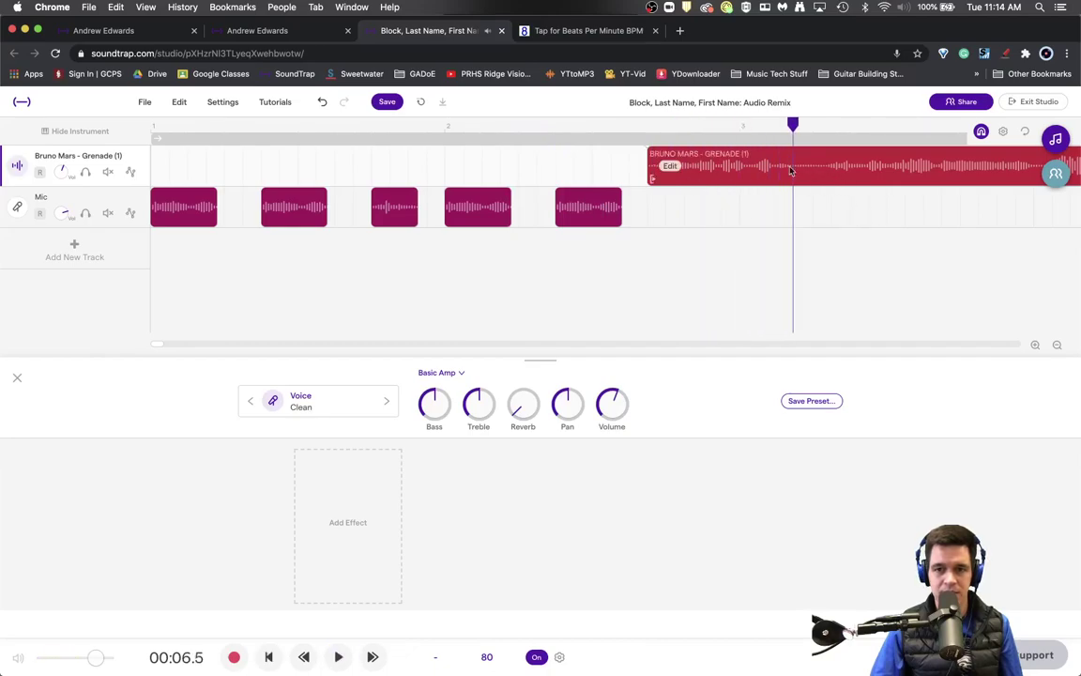
click(755, 129)
key(space)
key(space)
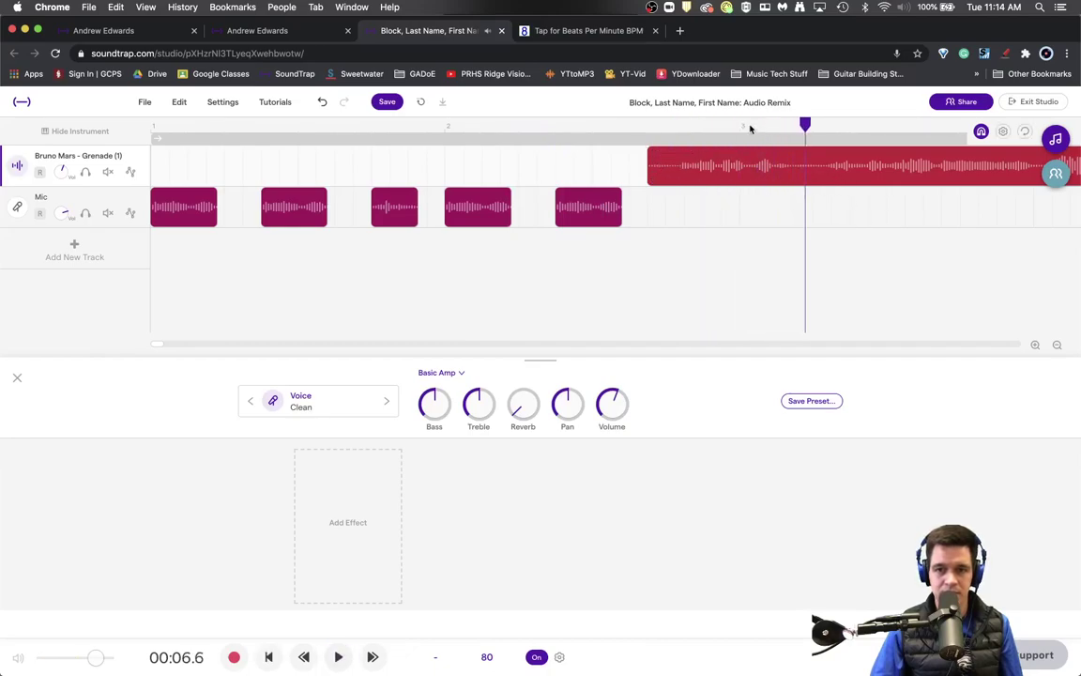
click(755, 130)
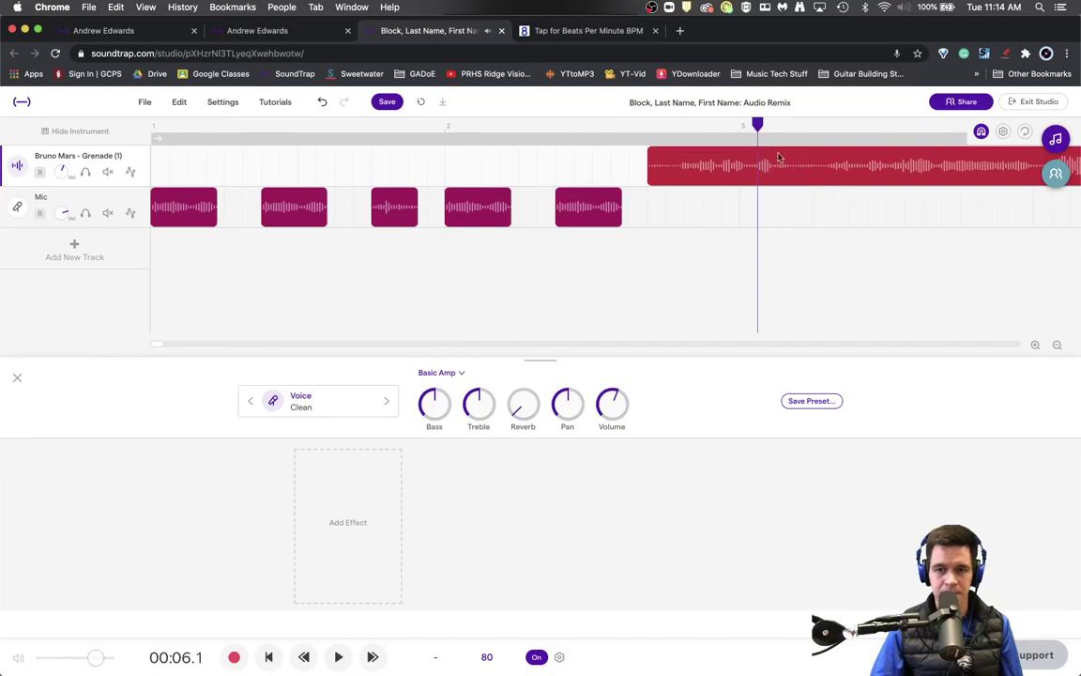
- Split the next word out of the Grenade clip and move it onto the Mic track
click(1035, 346)
scroll(165, 346, right, 10)
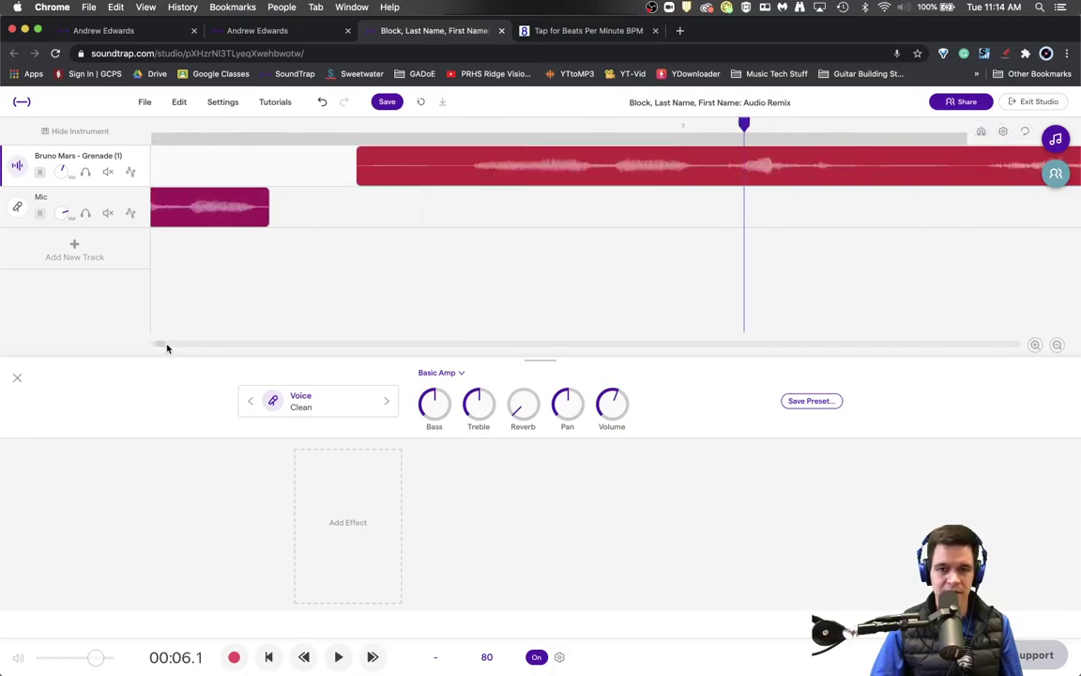
scroll(166, 346, left, 5)
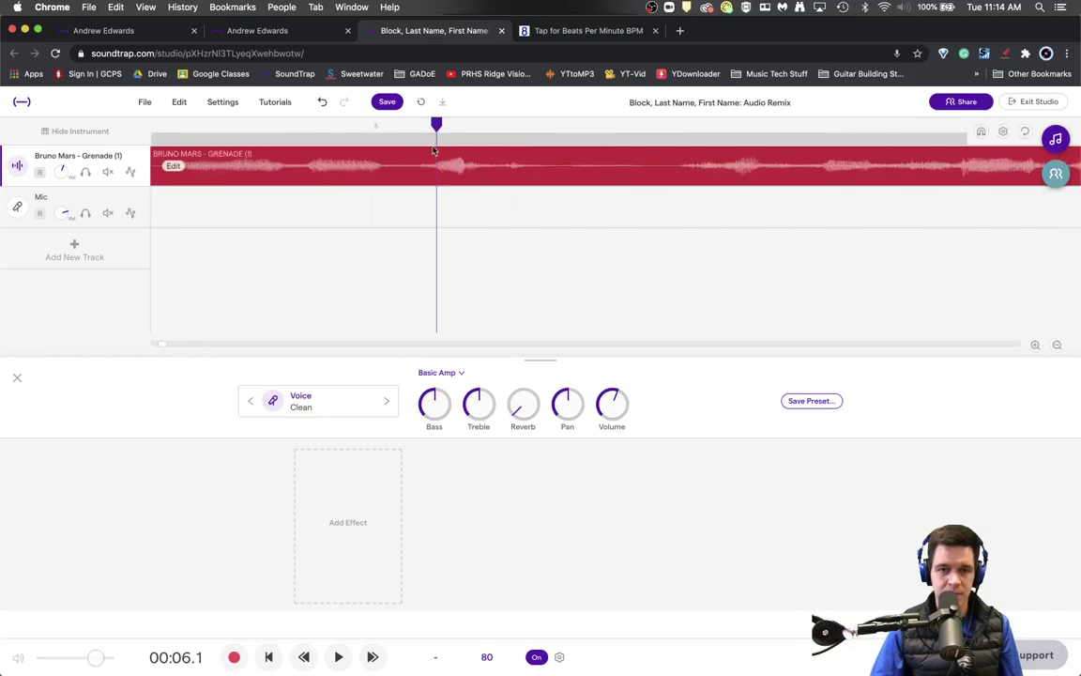
drag(436, 124, 410, 132)
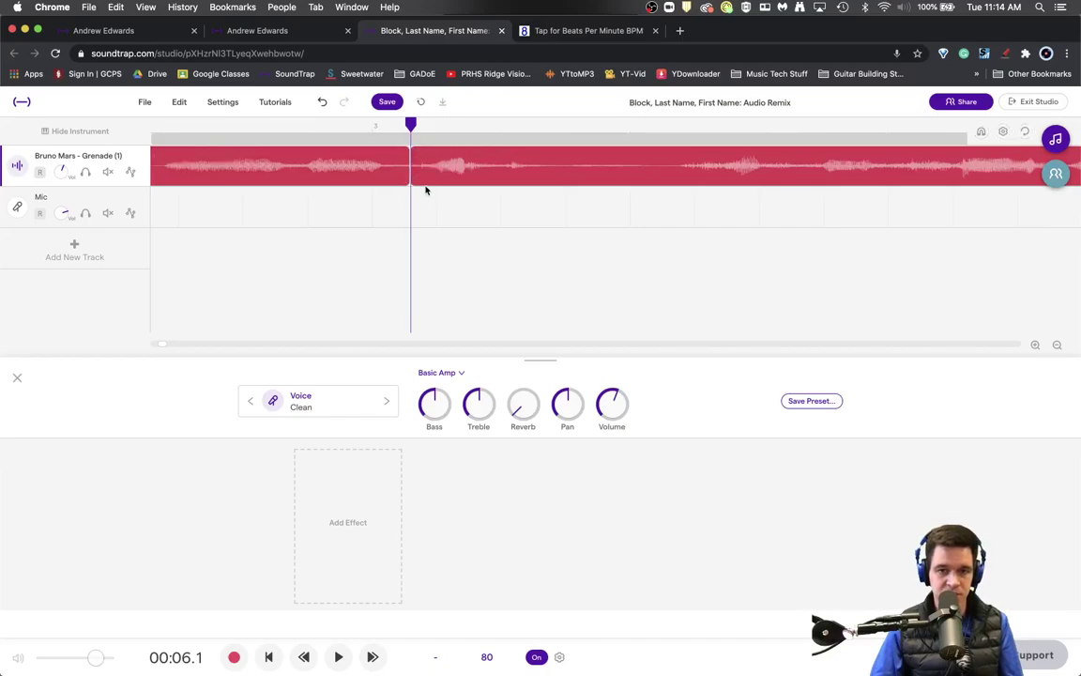
click(543, 164)
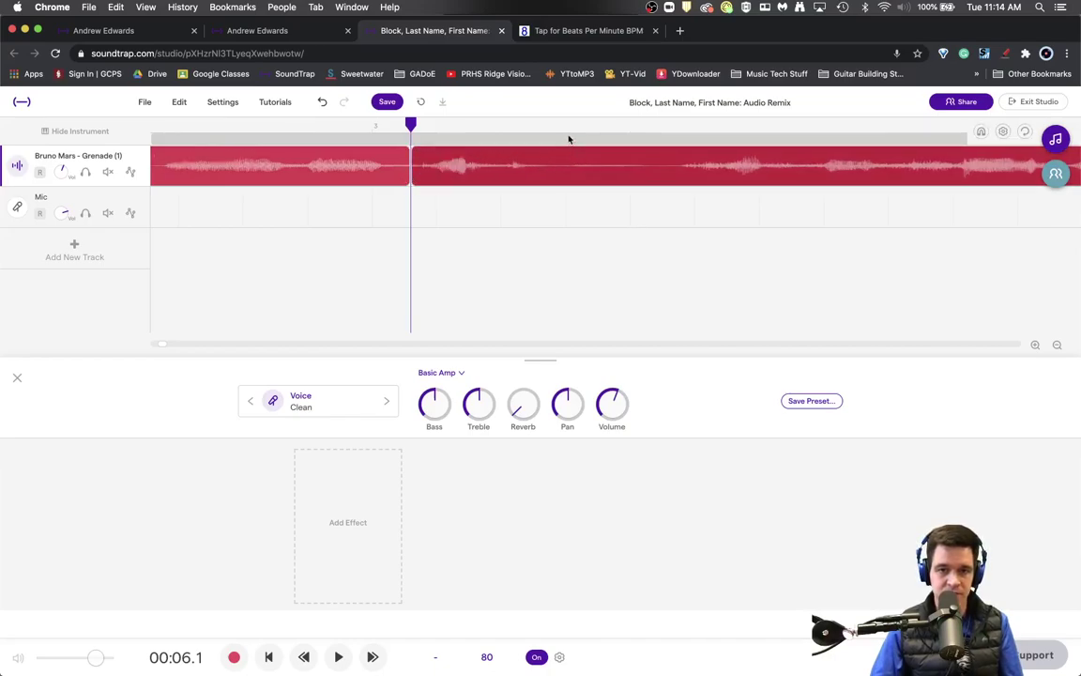
click(568, 139)
key(super+e)
drag(524, 167, 346, 210)
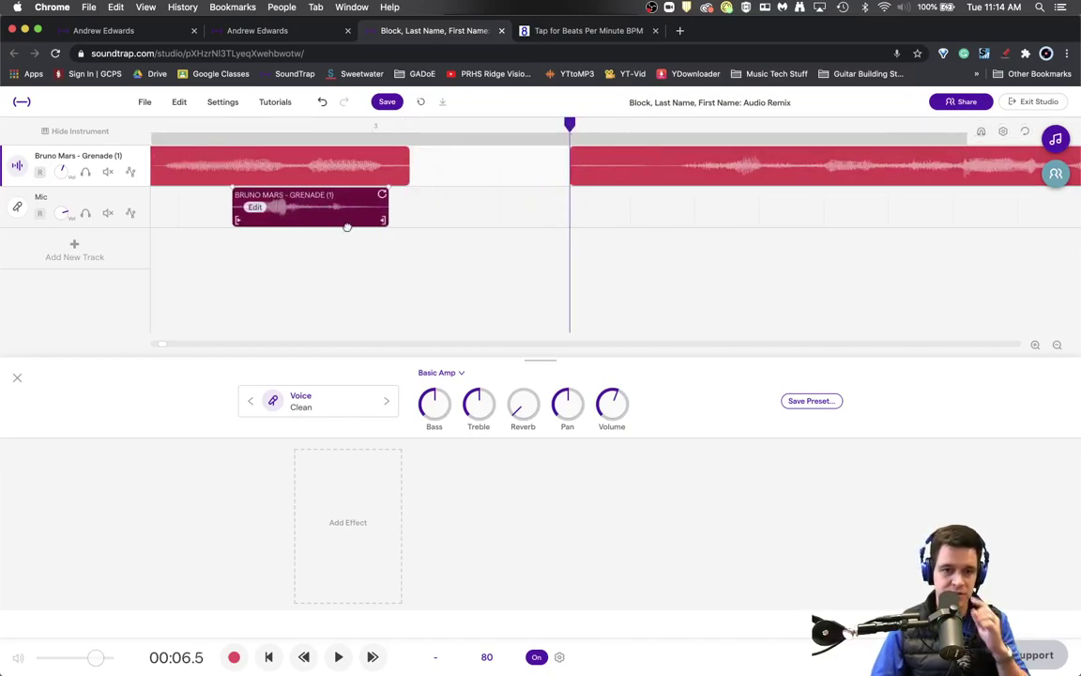
- Move the second Mic clip earlier, push the Grenade vocal right, delete the leftover piece, trim
click(981, 133)
click(1056, 346)
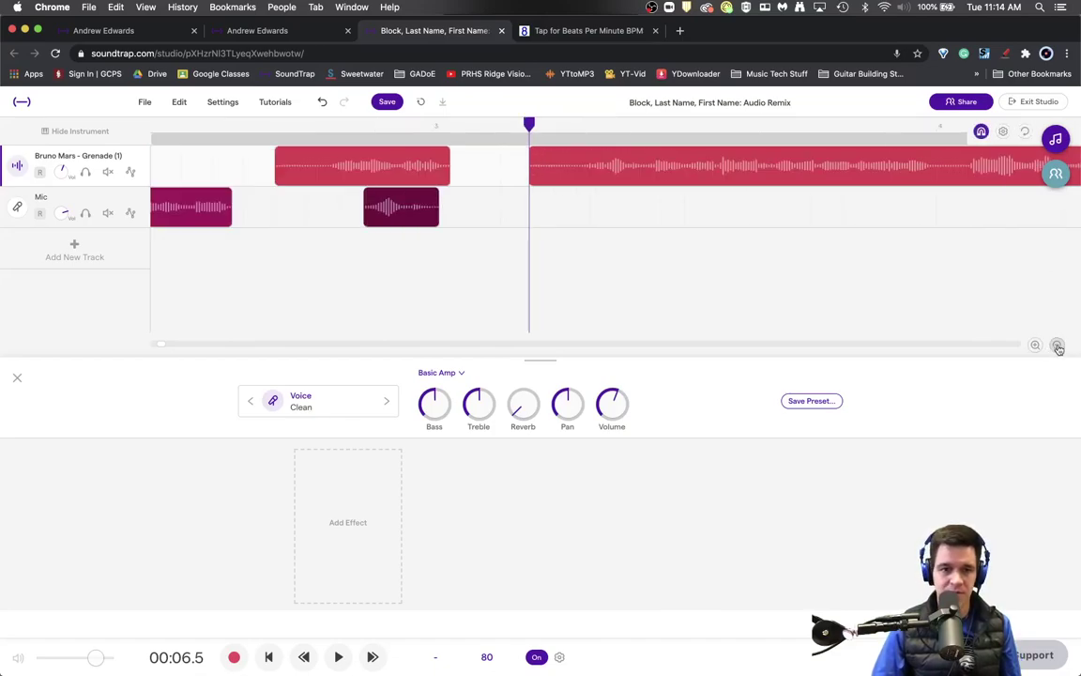
drag(366, 205, 308, 206)
drag(661, 166, 973, 167)
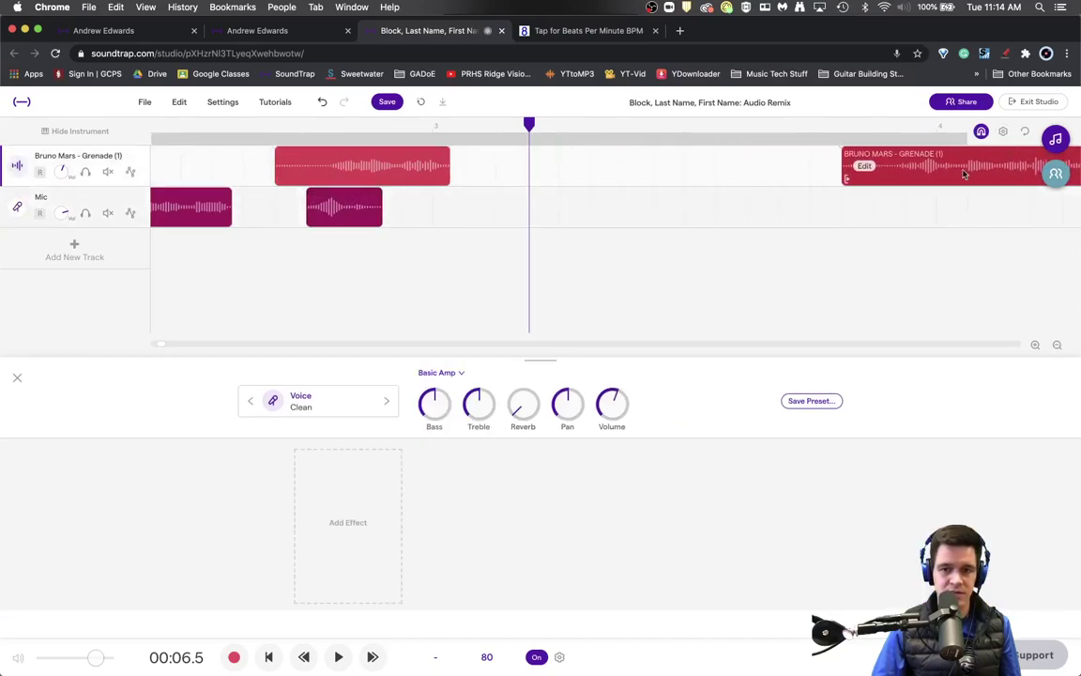
drag(317, 174, 376, 173)
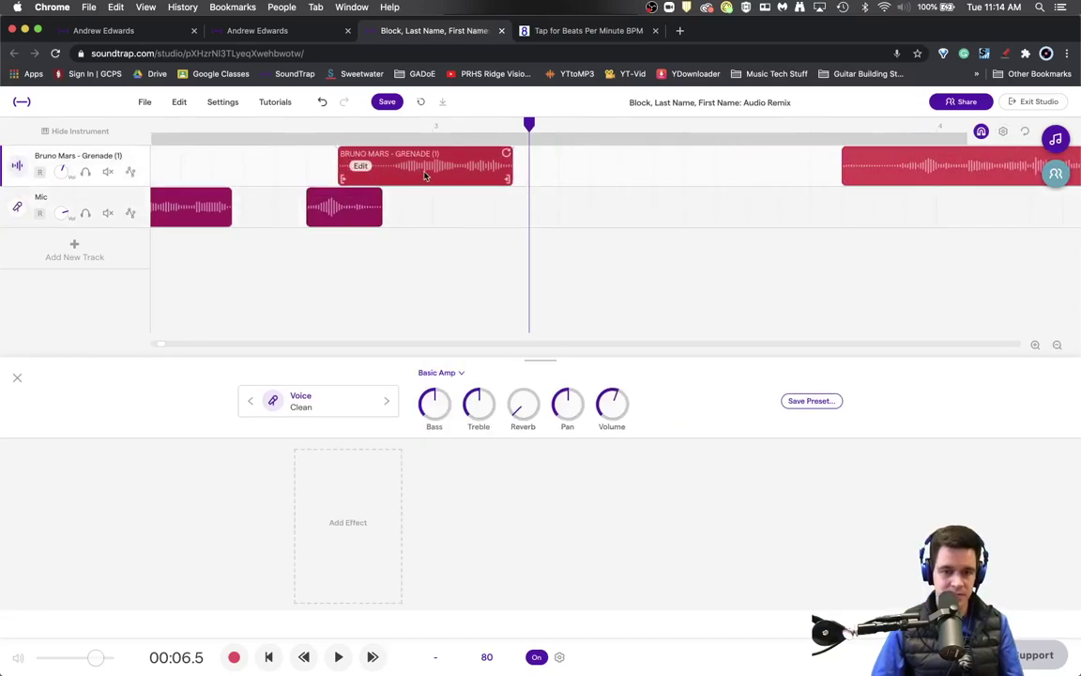
key(Delete)
mouse_move(378, 219)
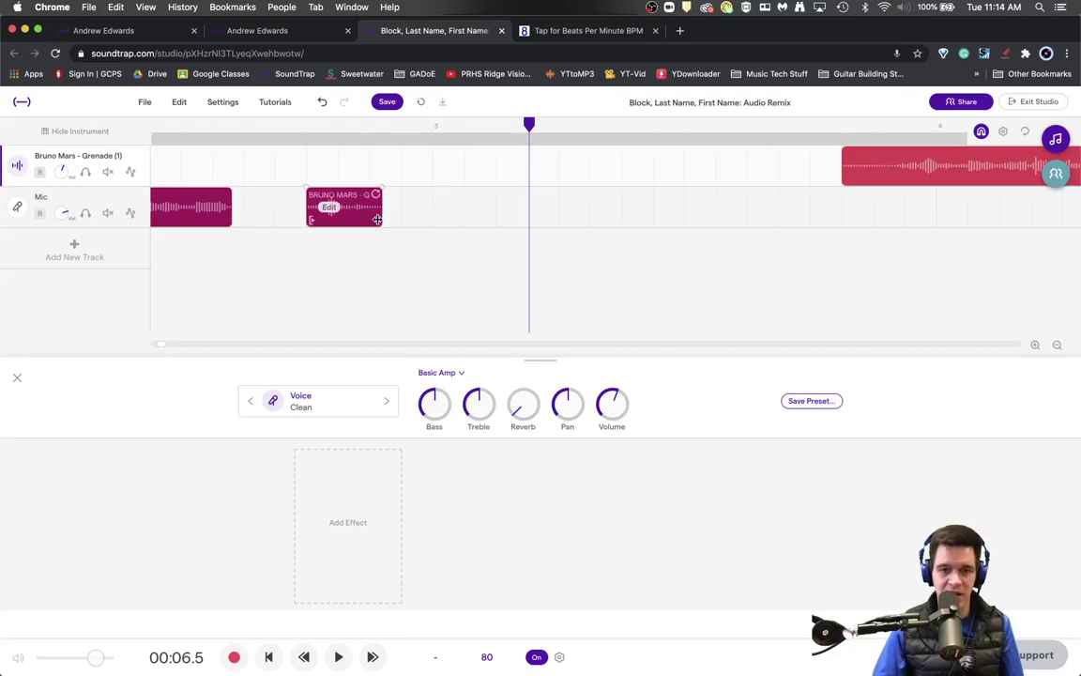
mouse_move(377, 220)
mouse_down()
mouse_move(589, 222)
mouse_move(395, 222)
mouse_up()
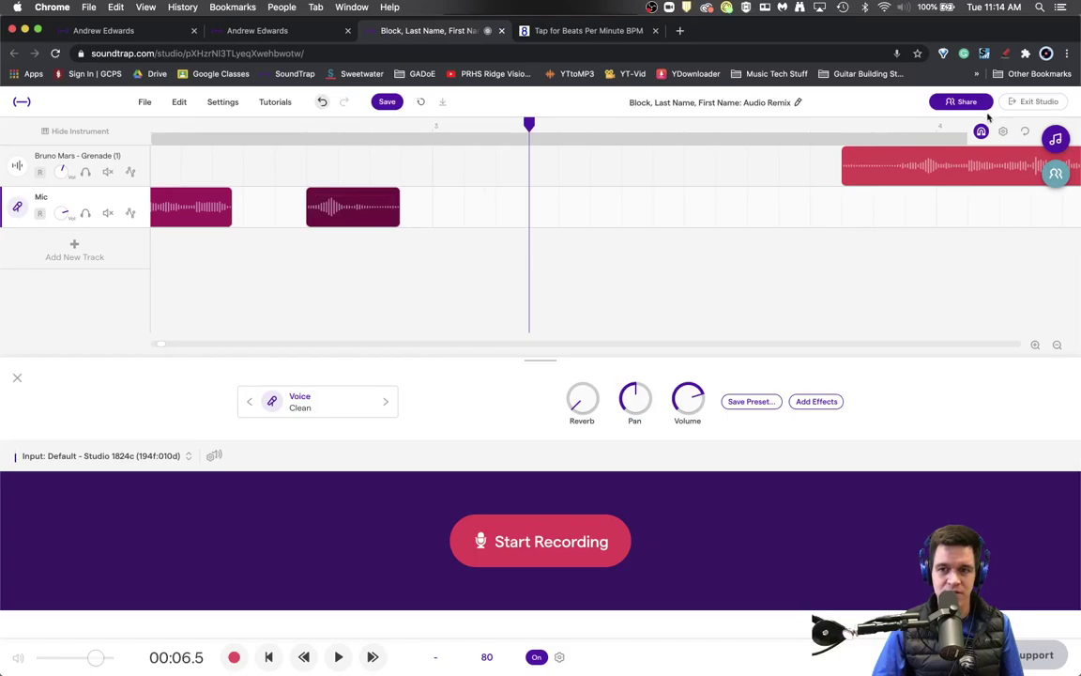
mouse_move(375, 210)
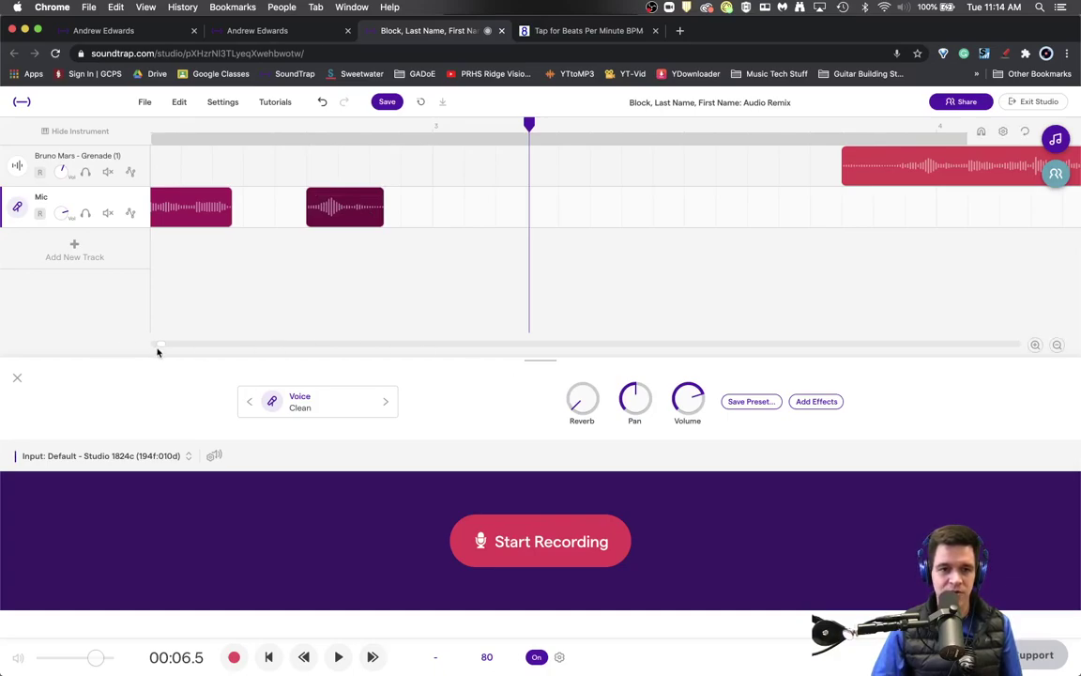
drag(158, 351, 101, 348)
click(152, 135)
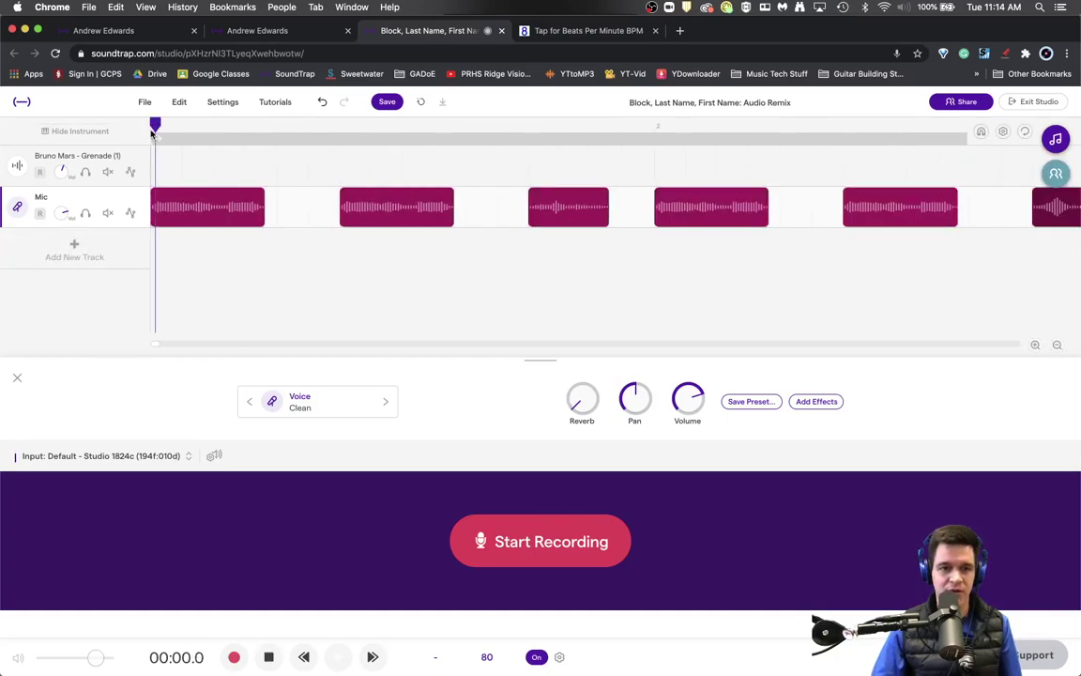
key(space)
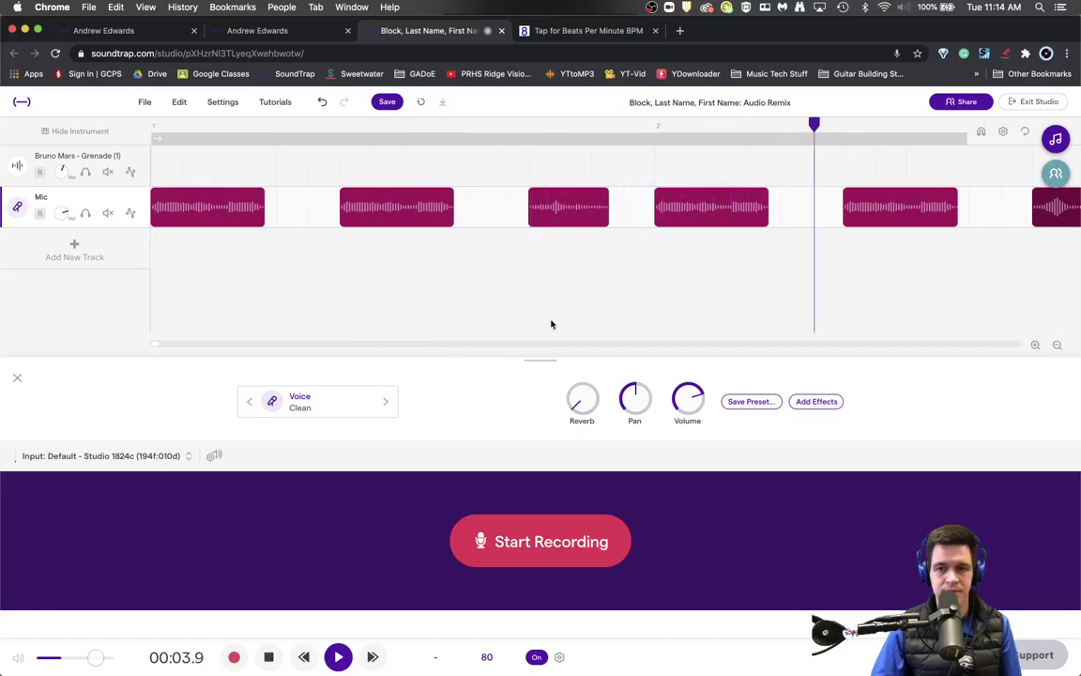
key(space)
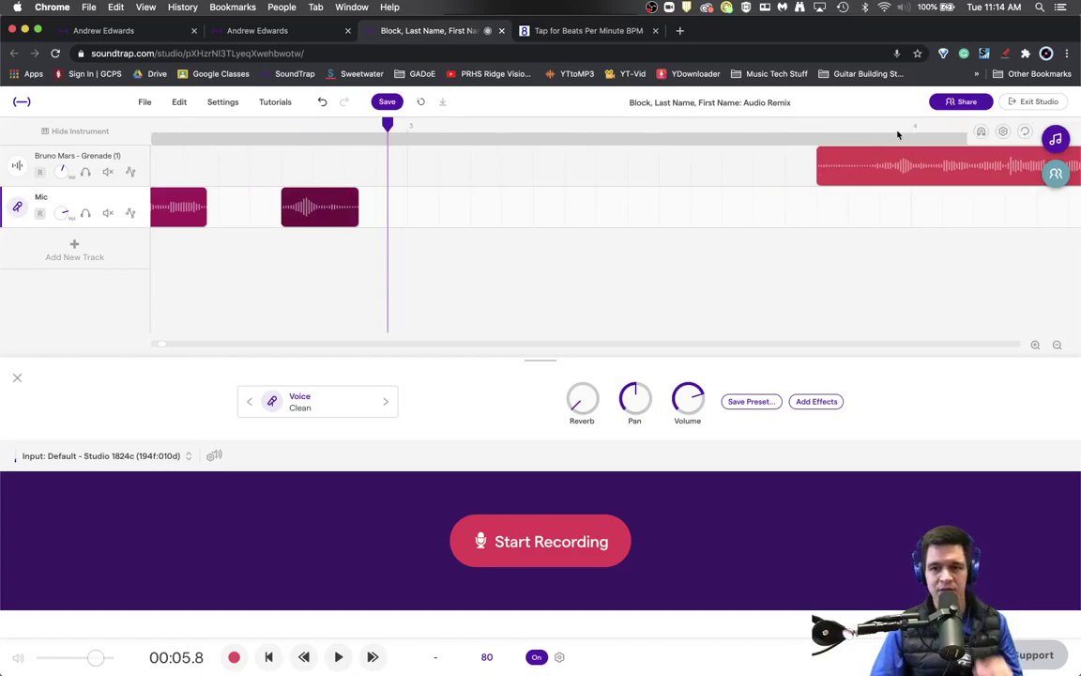
- Move the Grenade vocal to start where the Mic word clip ends, near bar 3
drag(930, 180, 467, 173)
key(space)
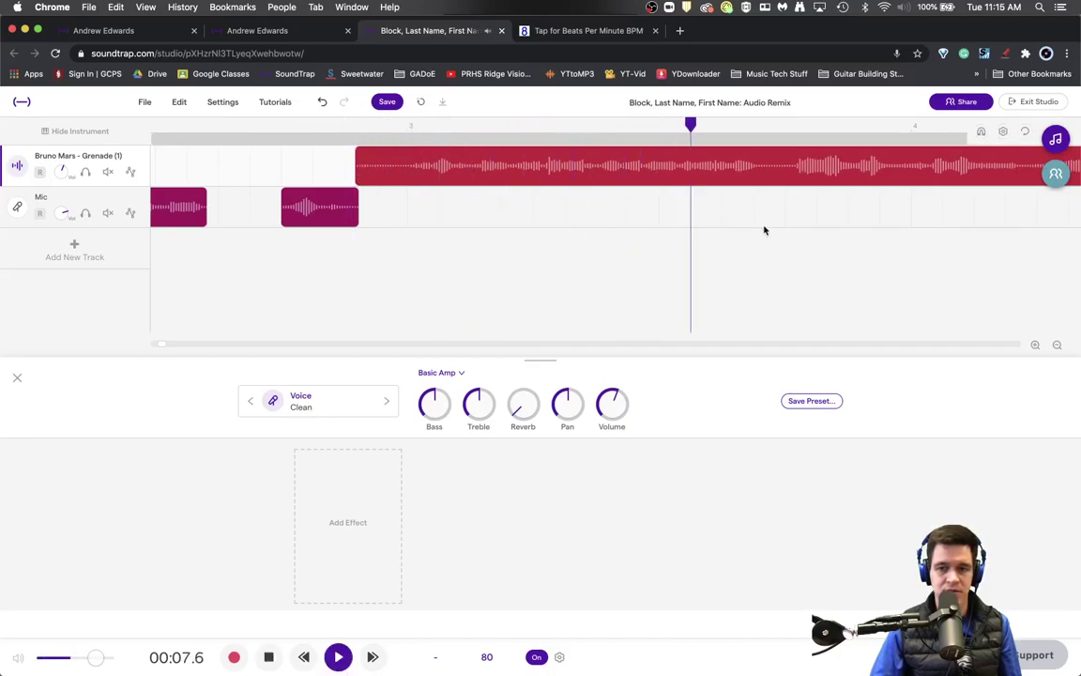
key(space)
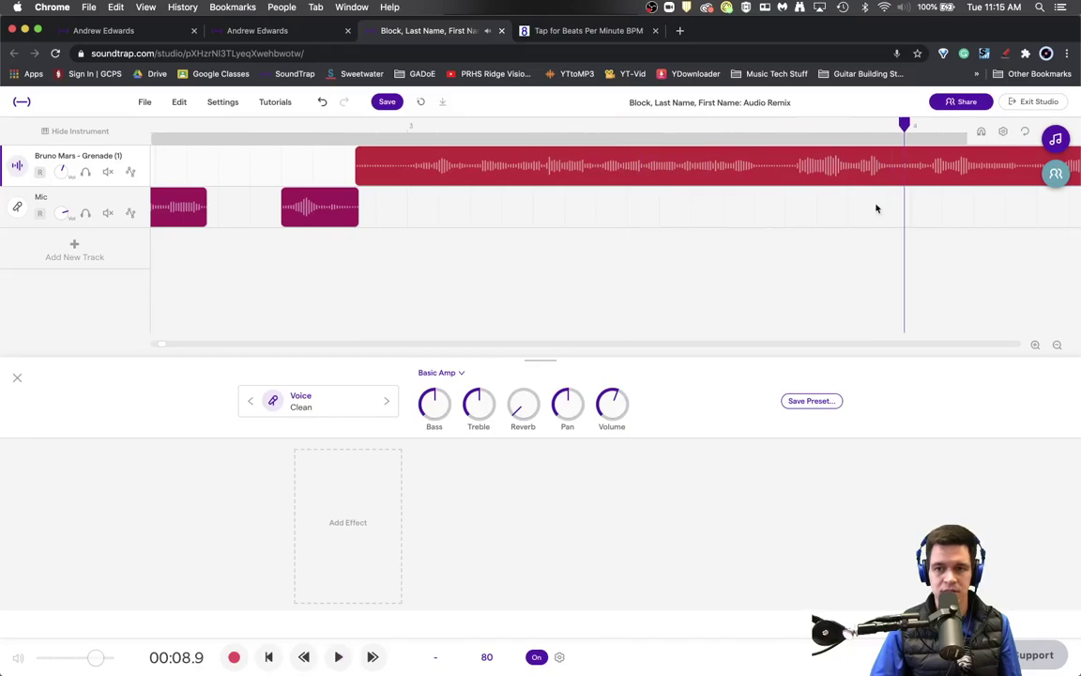
drag(489, 178, 495, 180)
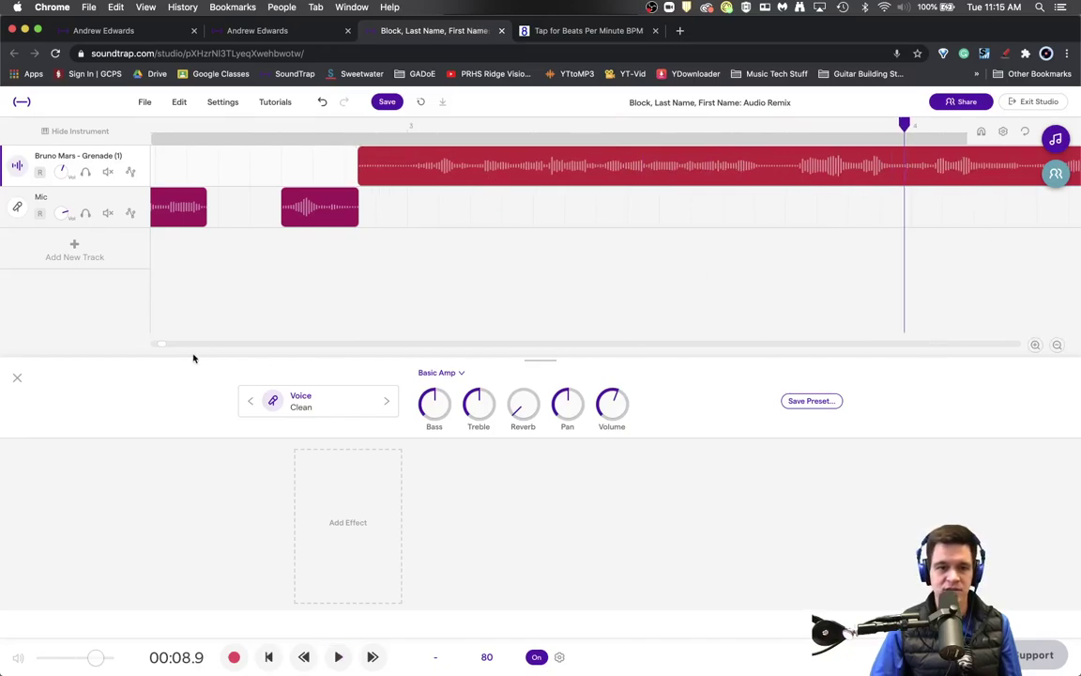
- Audition the passage before the next word, briefly toggling loop playback on and off
scroll(161, 348, right, 3)
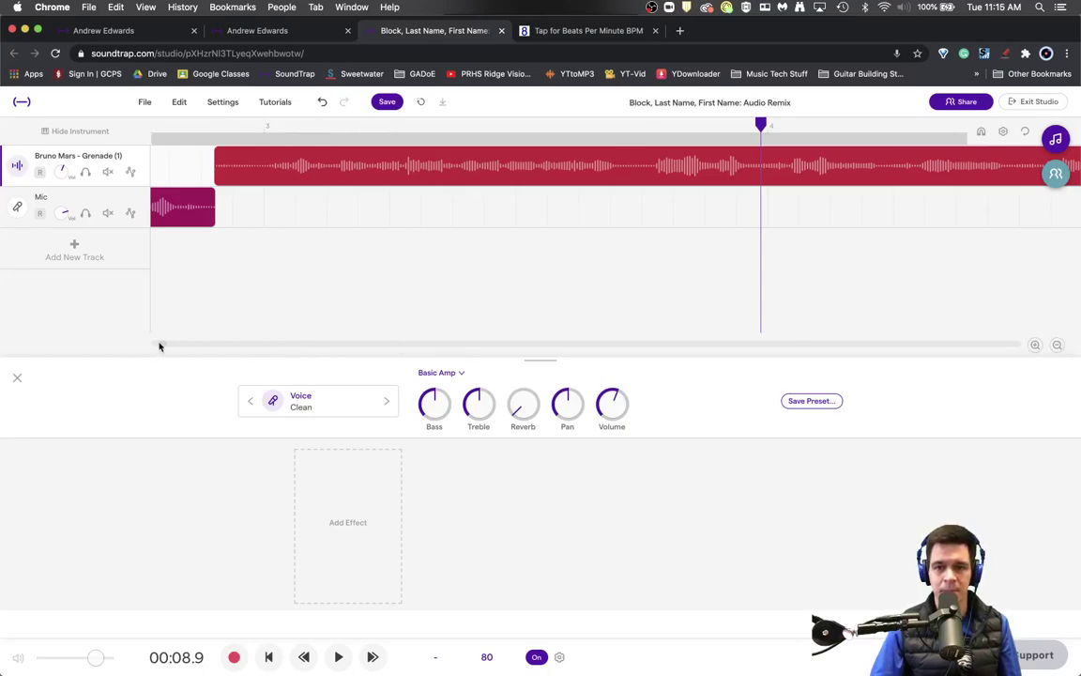
scroll(159, 347, right, 3)
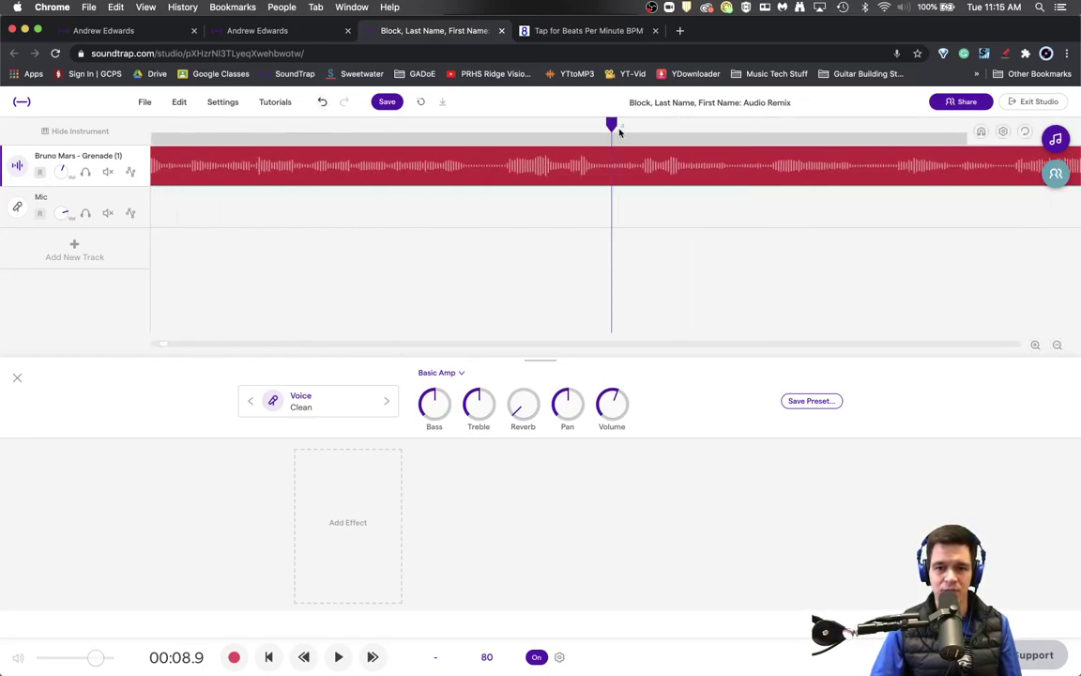
key(space)
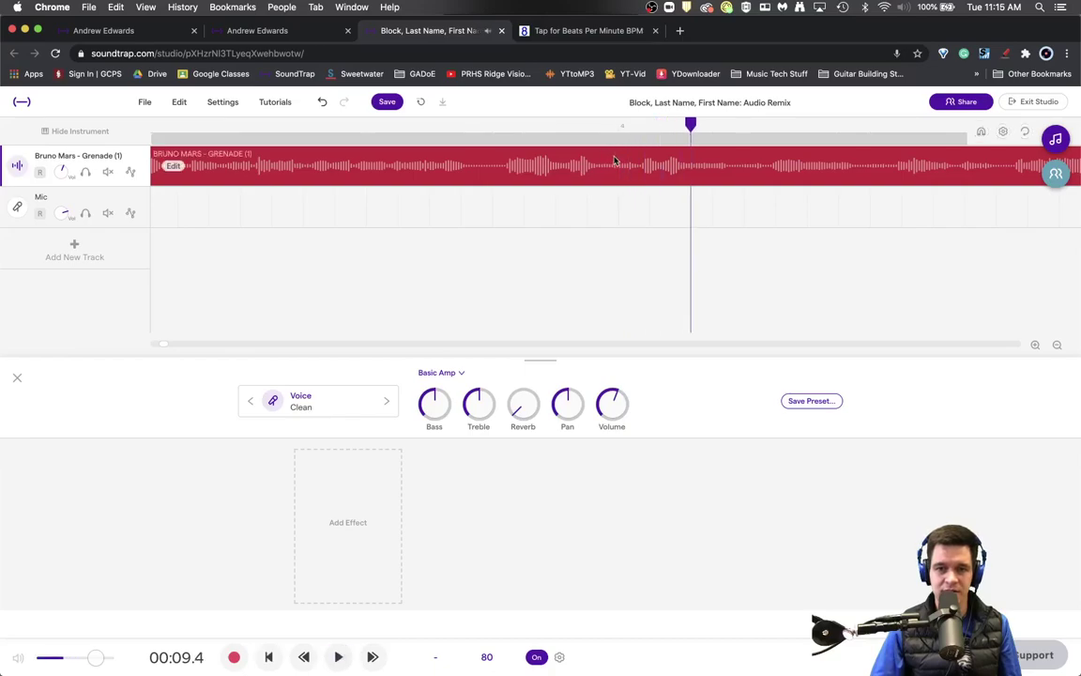
click(617, 133)
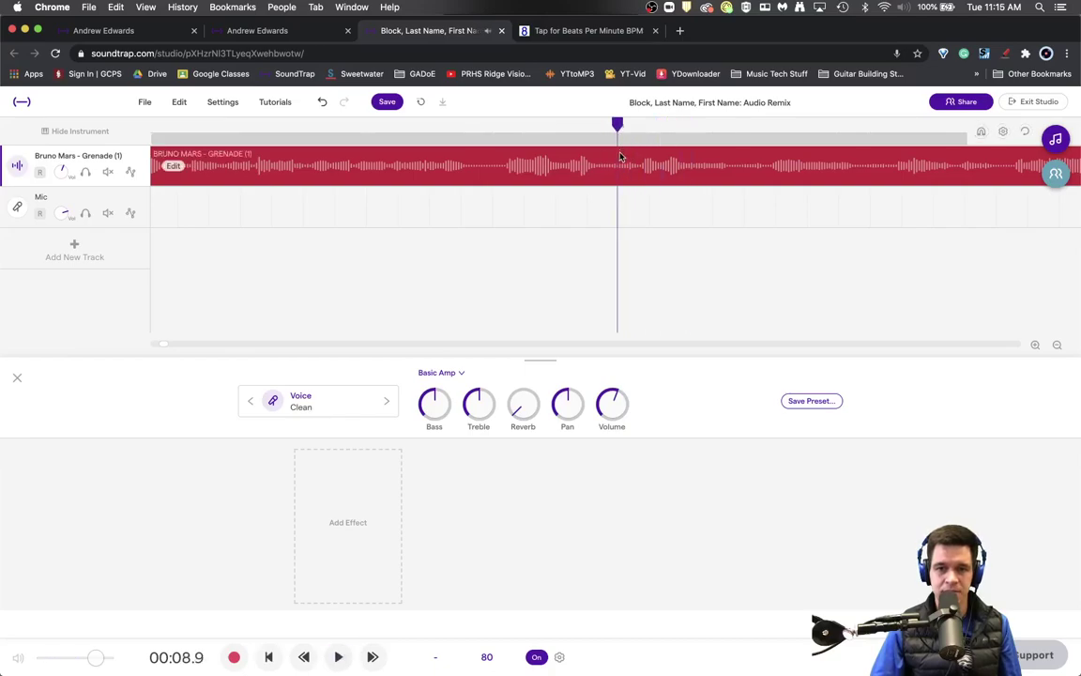
key(space)
click(621, 138)
click(621, 138)
click(619, 128)
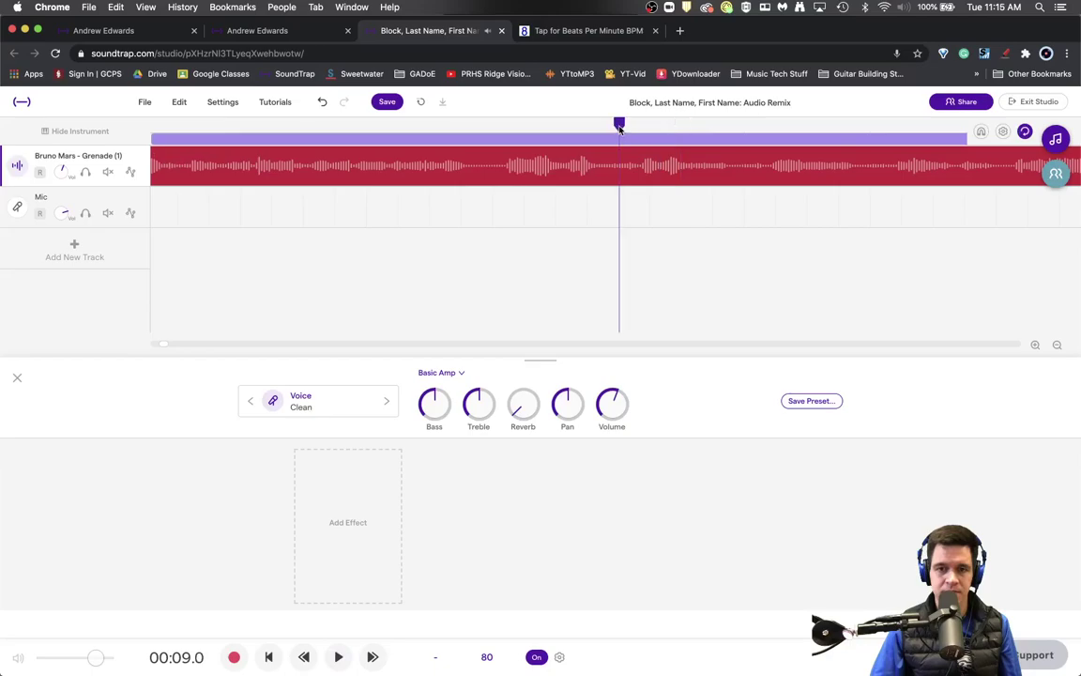
click(621, 140)
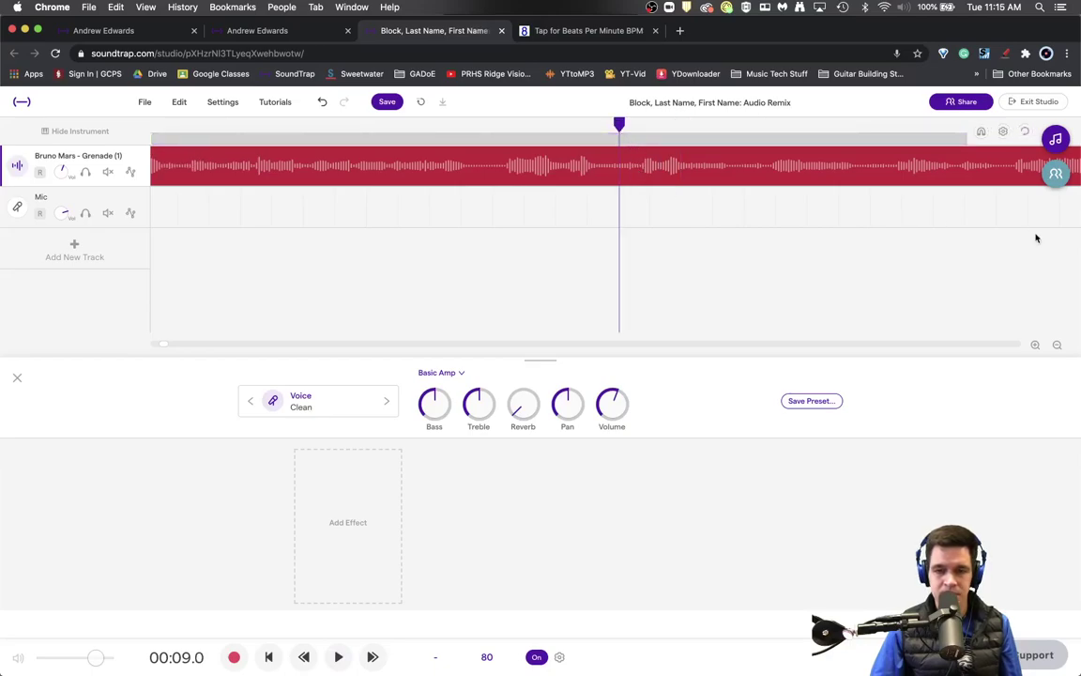
- Zoom in and audition to place the playhead at the next word's start near 00:09.0
click(1035, 345)
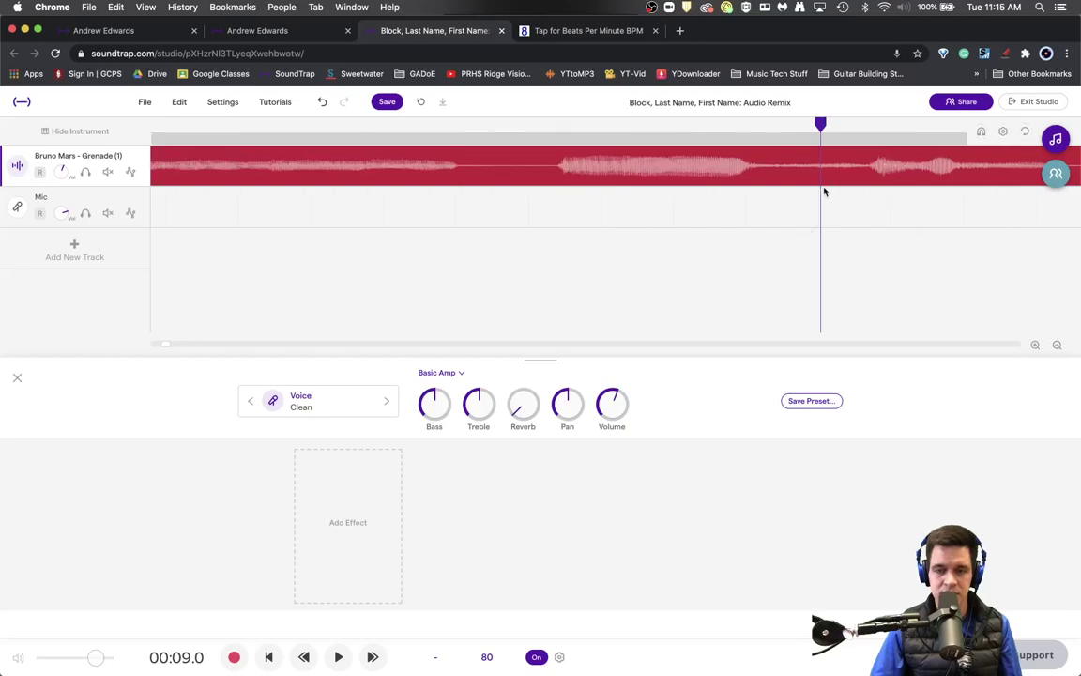
click(866, 125)
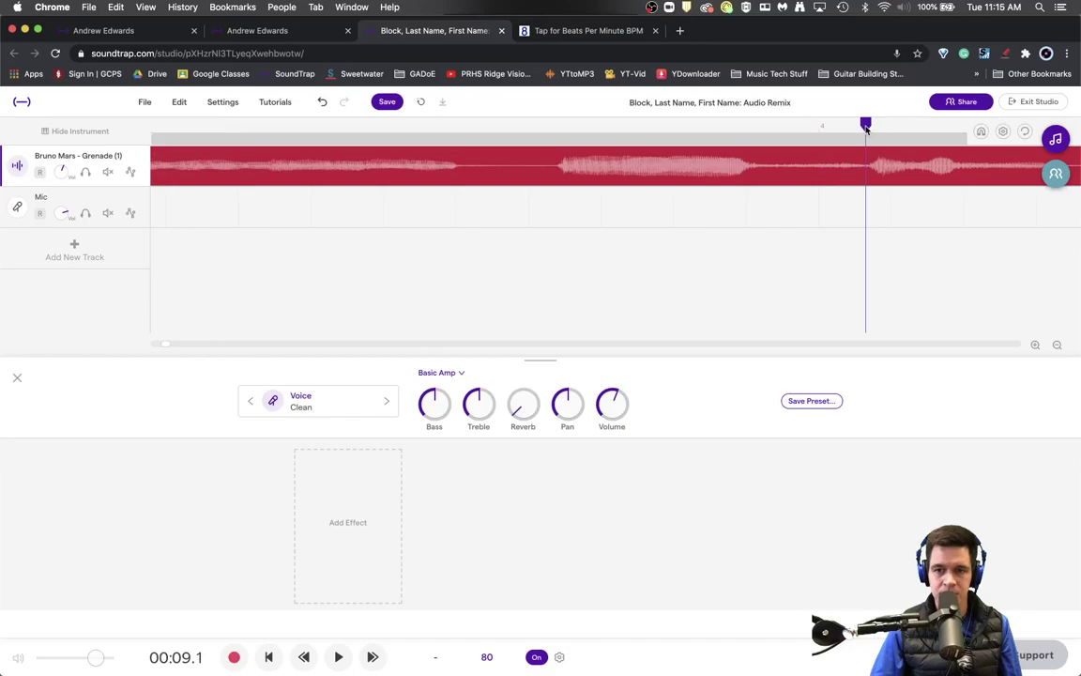
key(space)
key(space)
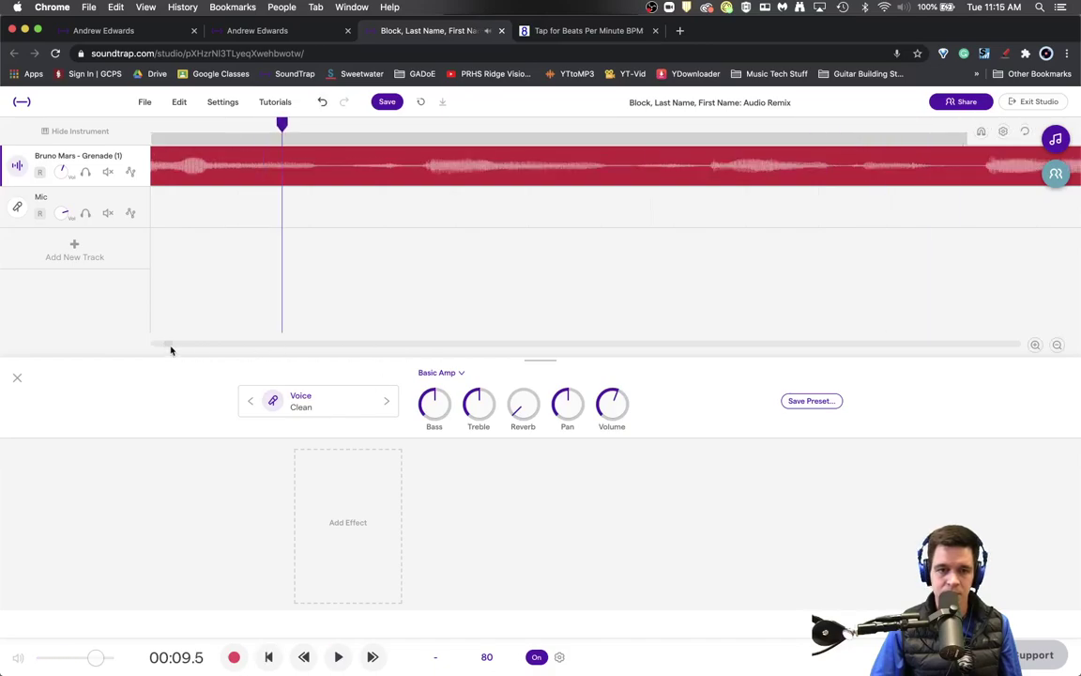
scroll(171, 350, left, 6)
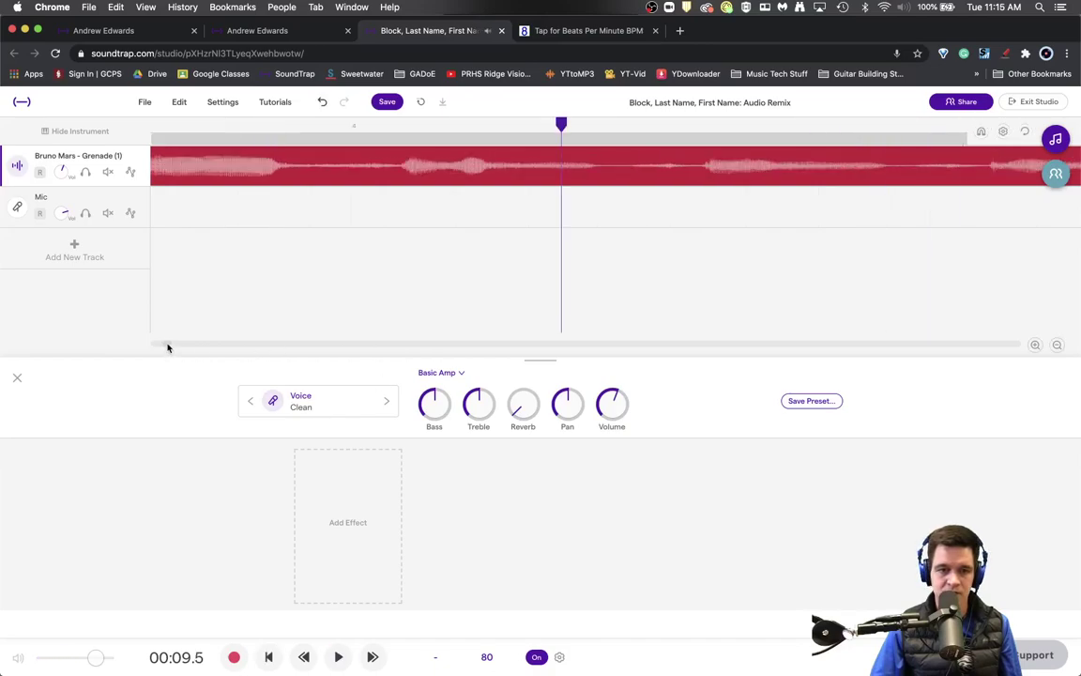
click(696, 131)
key(space)
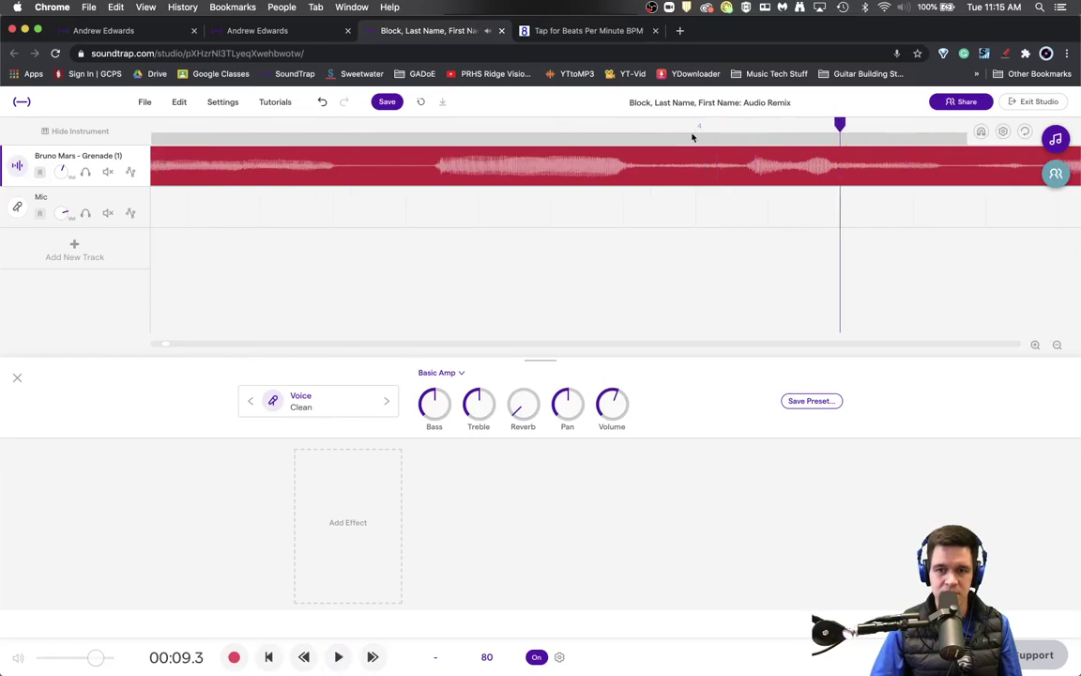
key(space)
- Split the Grenade clip at 00:09.0 and play back to check the cut
right_click(699, 165)
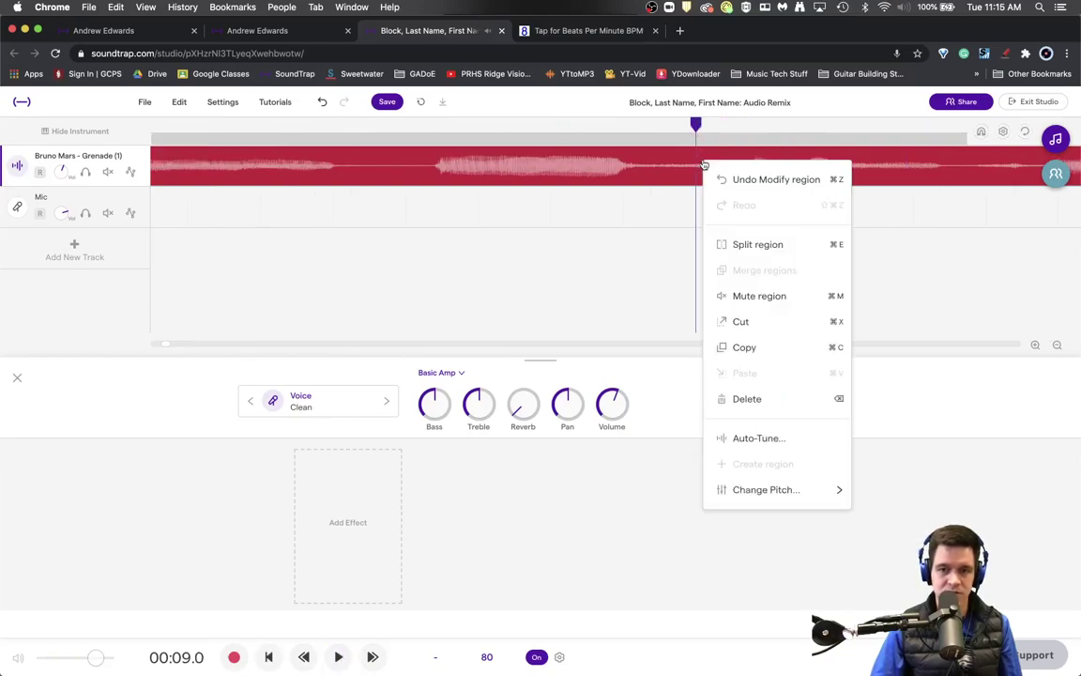
click(768, 243)
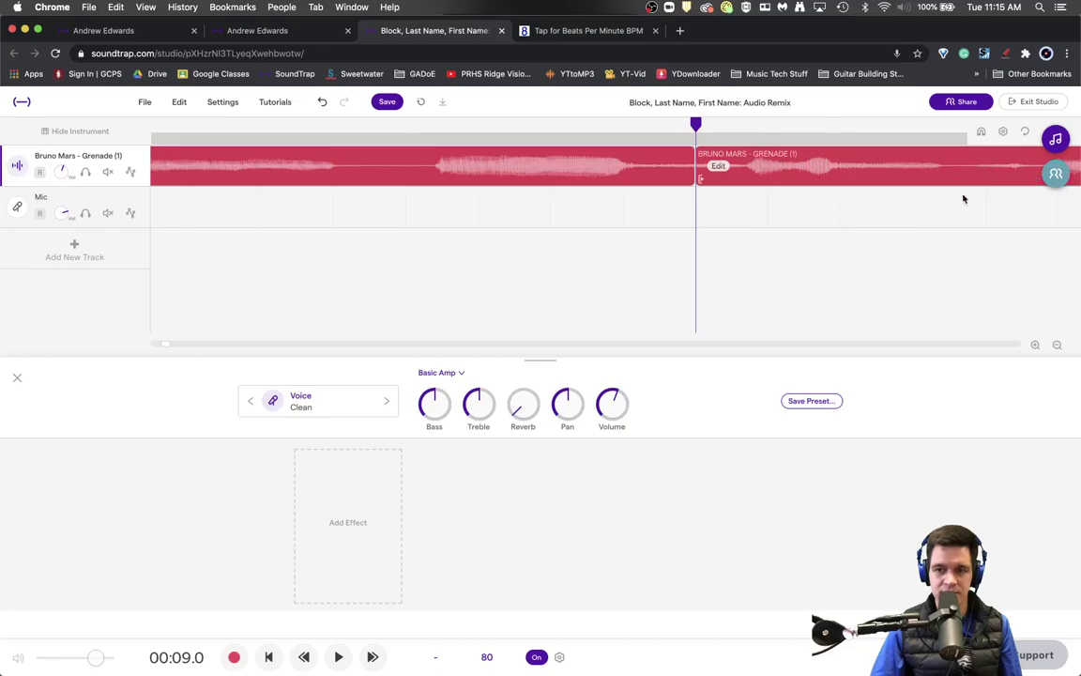
key(space)
key(space)
key(space)
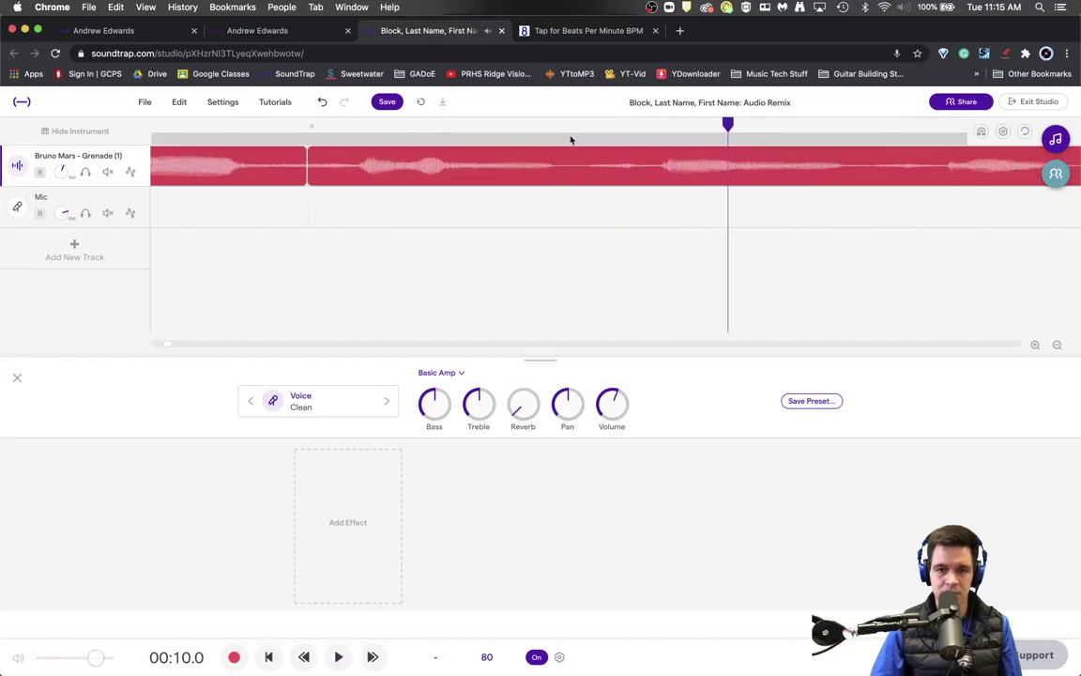
click(597, 124)
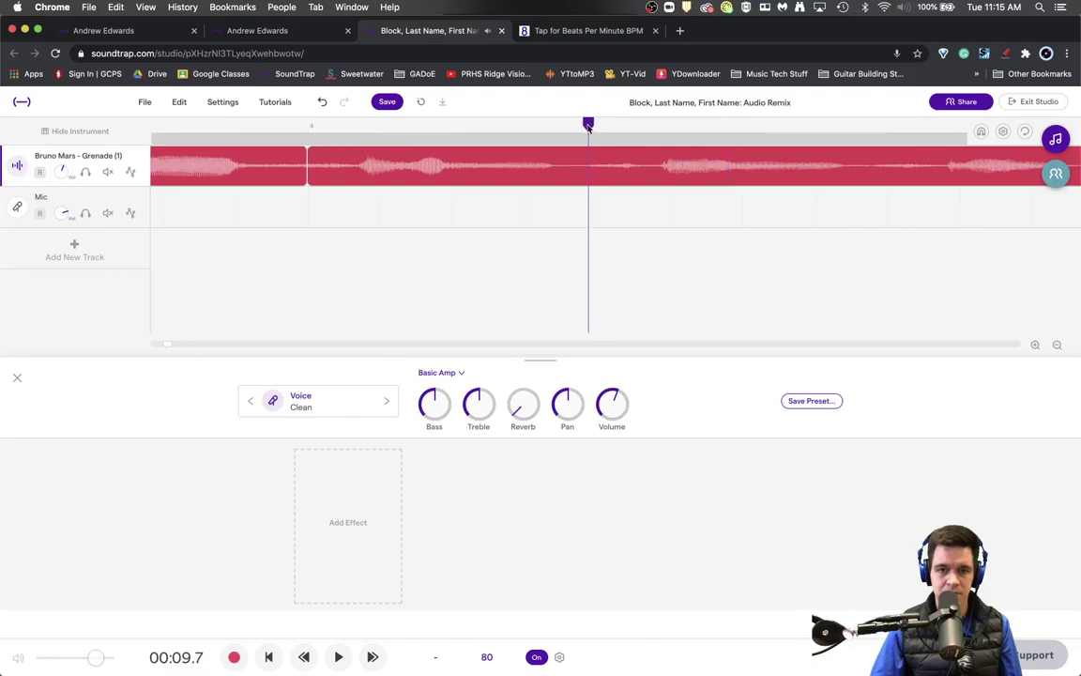
- Split the Grenade clip at the word's end, move the word to Mic, and copy it further along
right_click(582, 161)
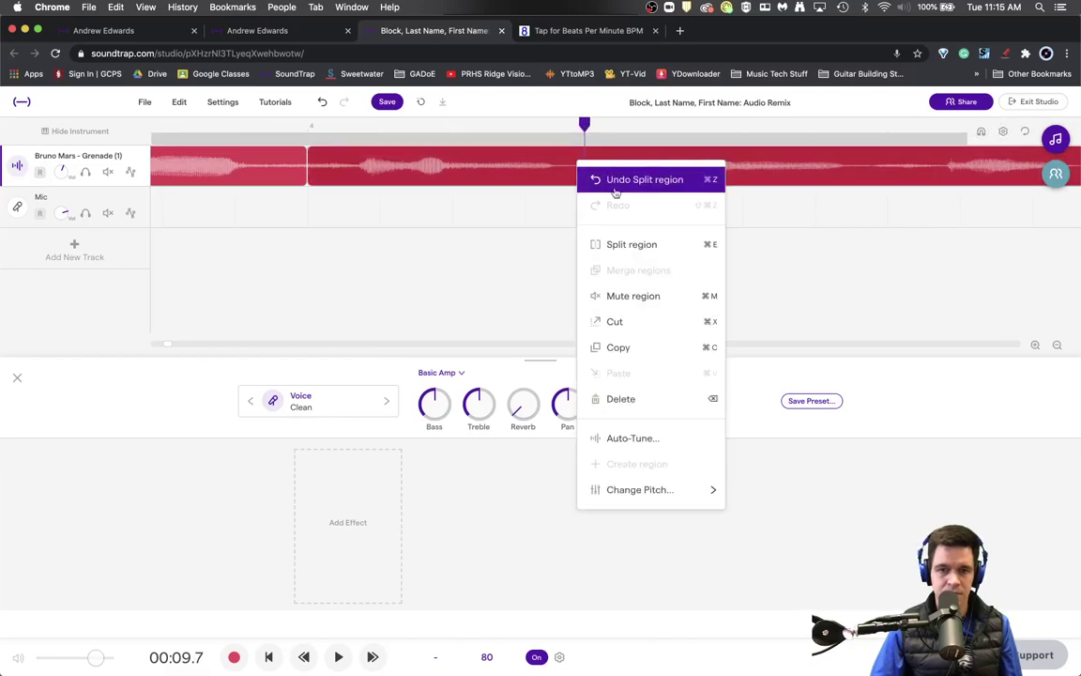
click(640, 245)
drag(451, 181, 456, 200)
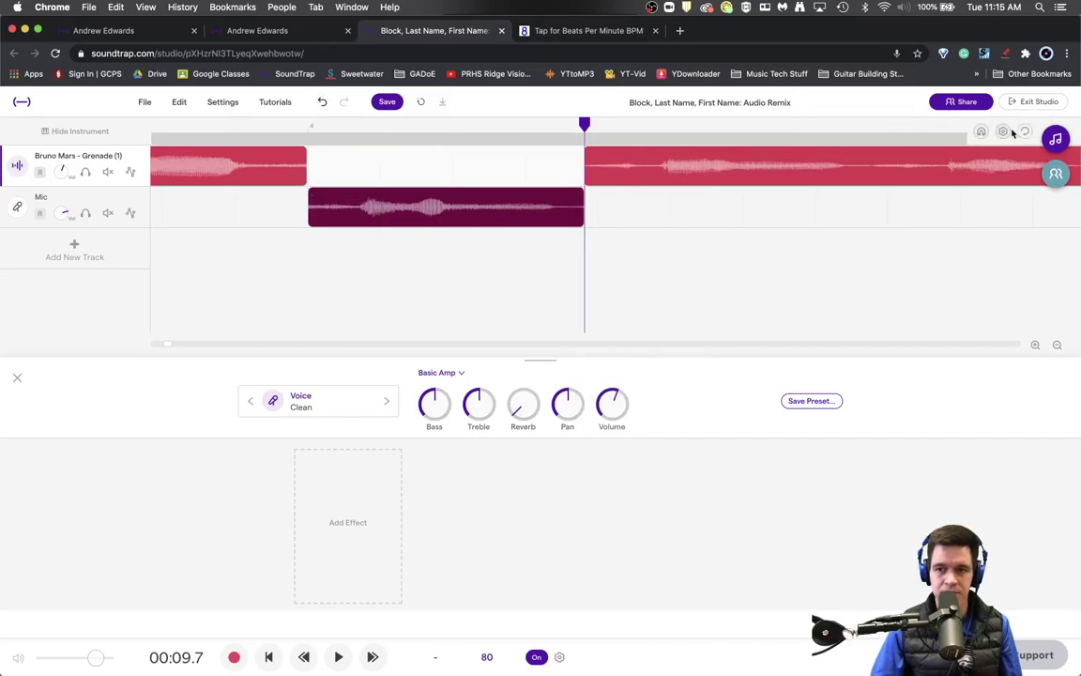
click(1055, 347)
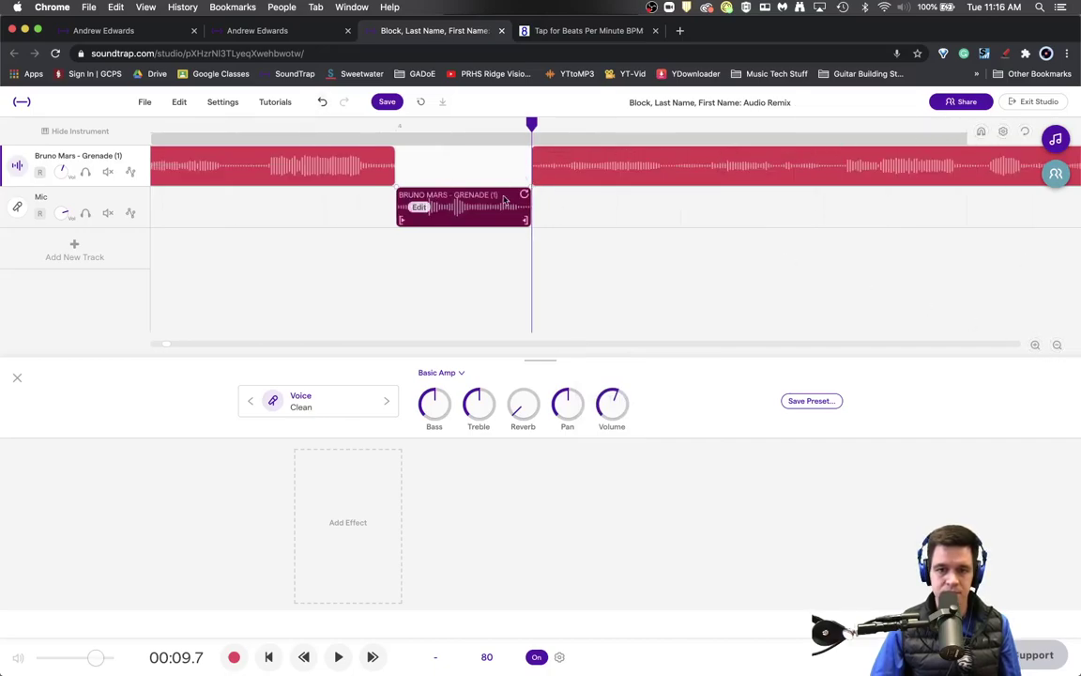
drag(489, 217, 702, 223)
- Audition the rearranged words and set the playhead at the 00:11.0 cut point
key(space)
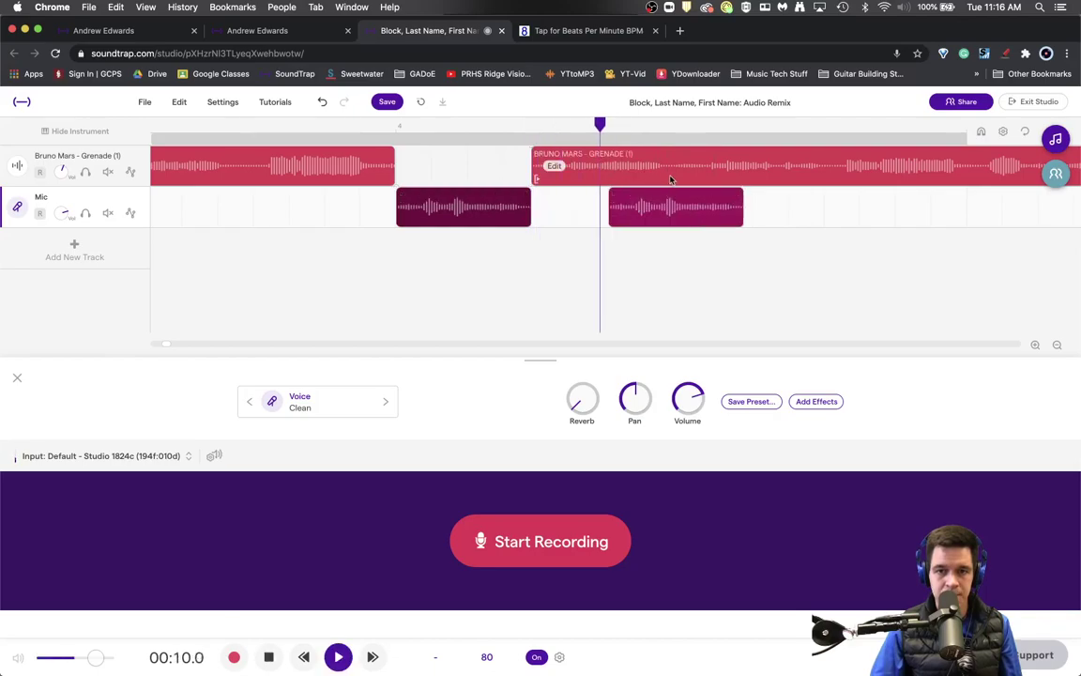
key(space)
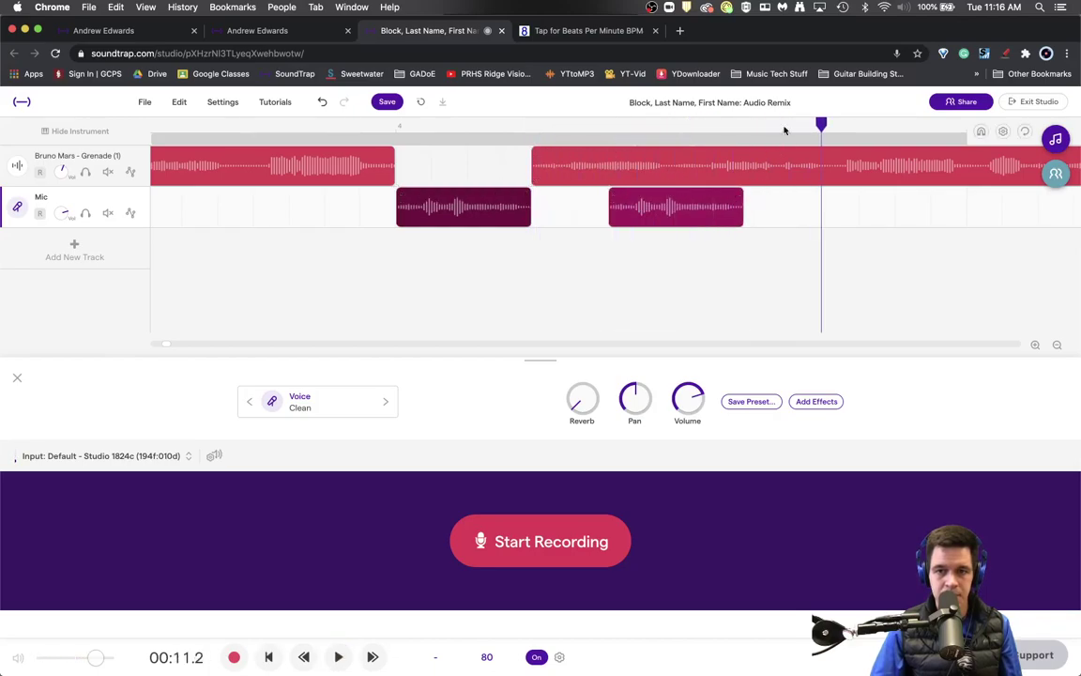
click(782, 128)
key(space)
key(space)
click(781, 129)
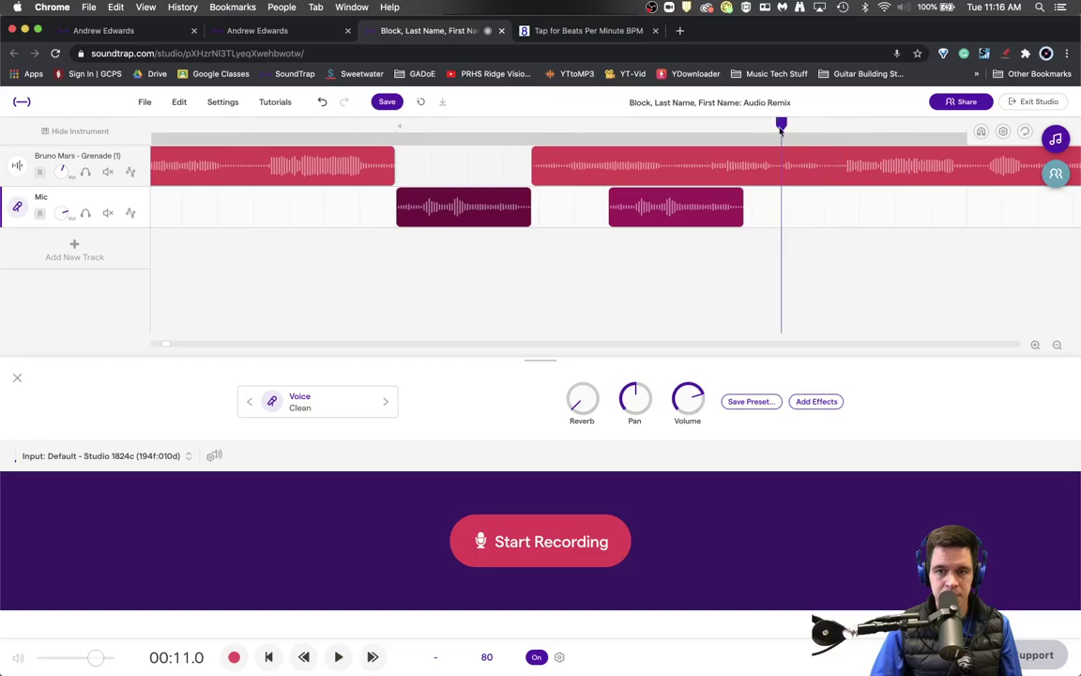
click(777, 128)
key(space)
key(space)
click(777, 128)
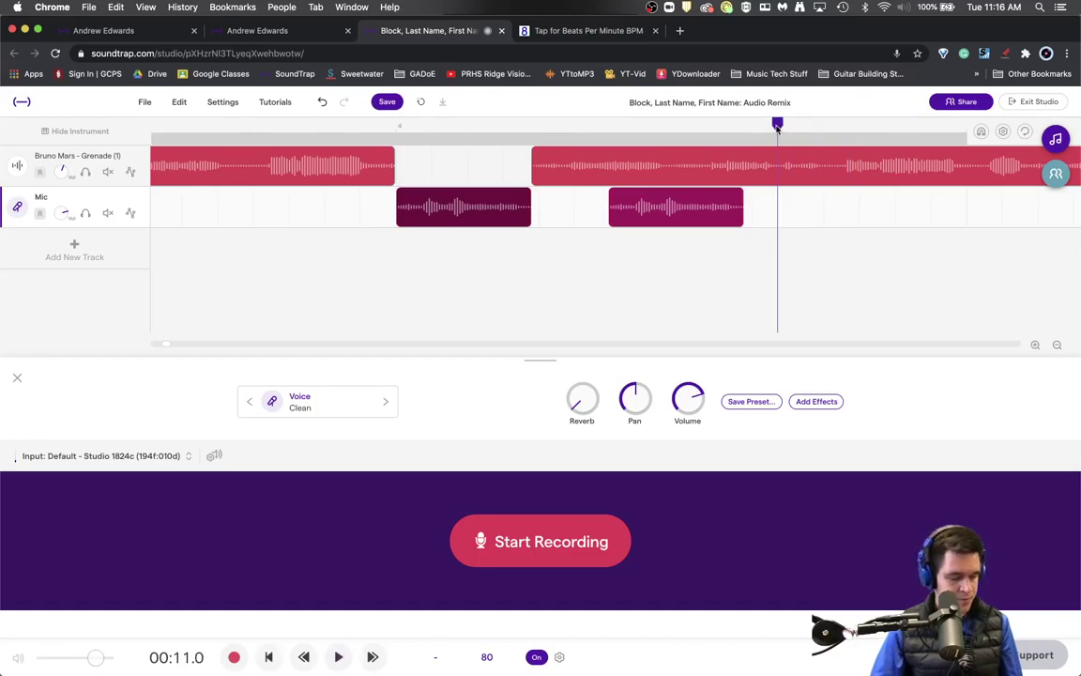
- Split a short word off the Grenade clip around 00:11 and move it onto the Mic track
click(786, 164)
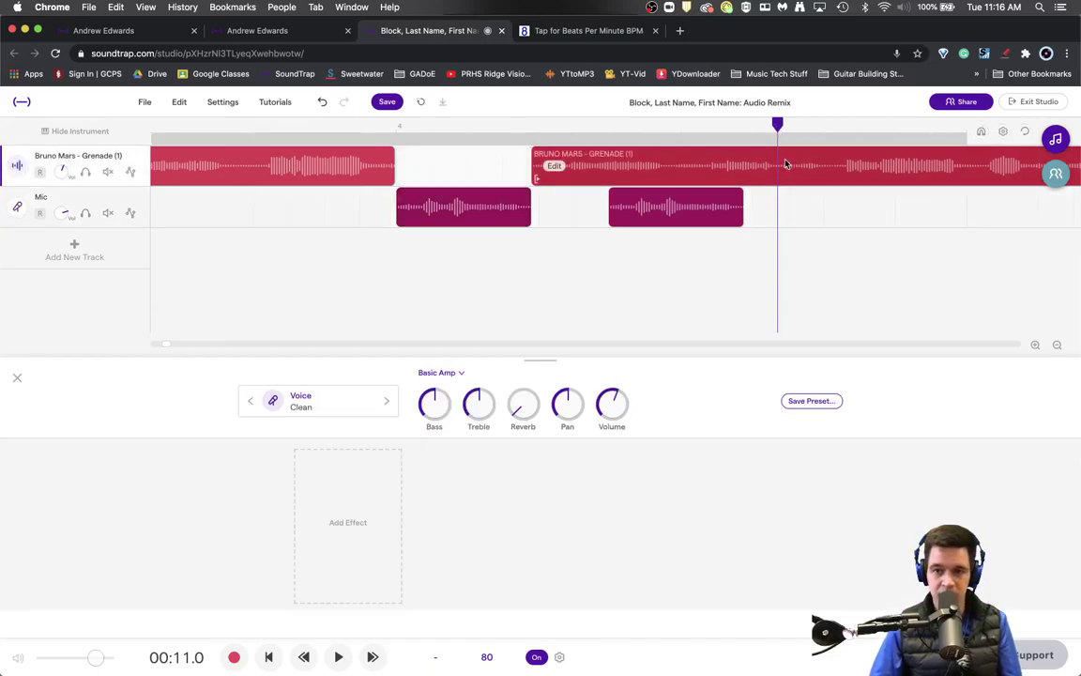
key(super+e)
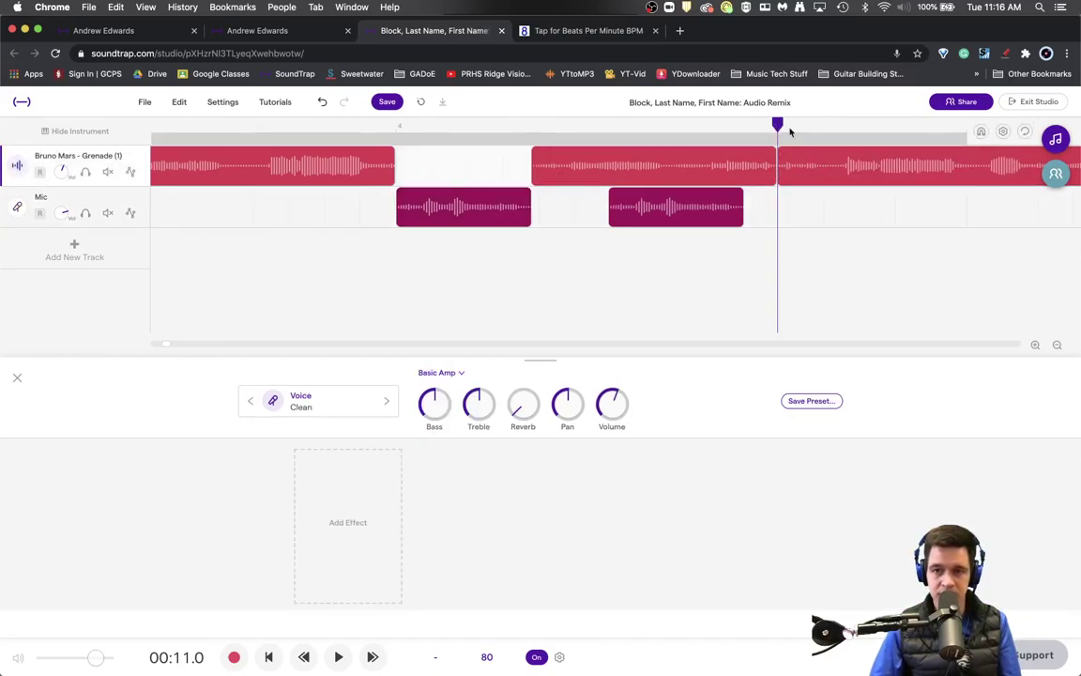
drag(784, 124, 823, 124)
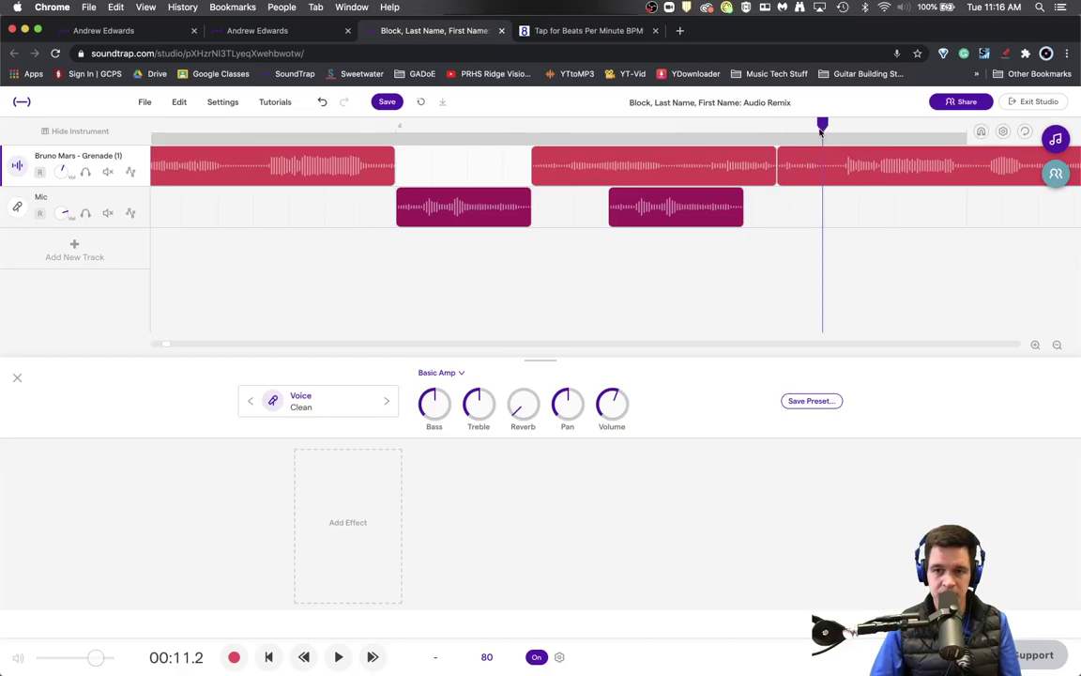
mouse_move(816, 170)
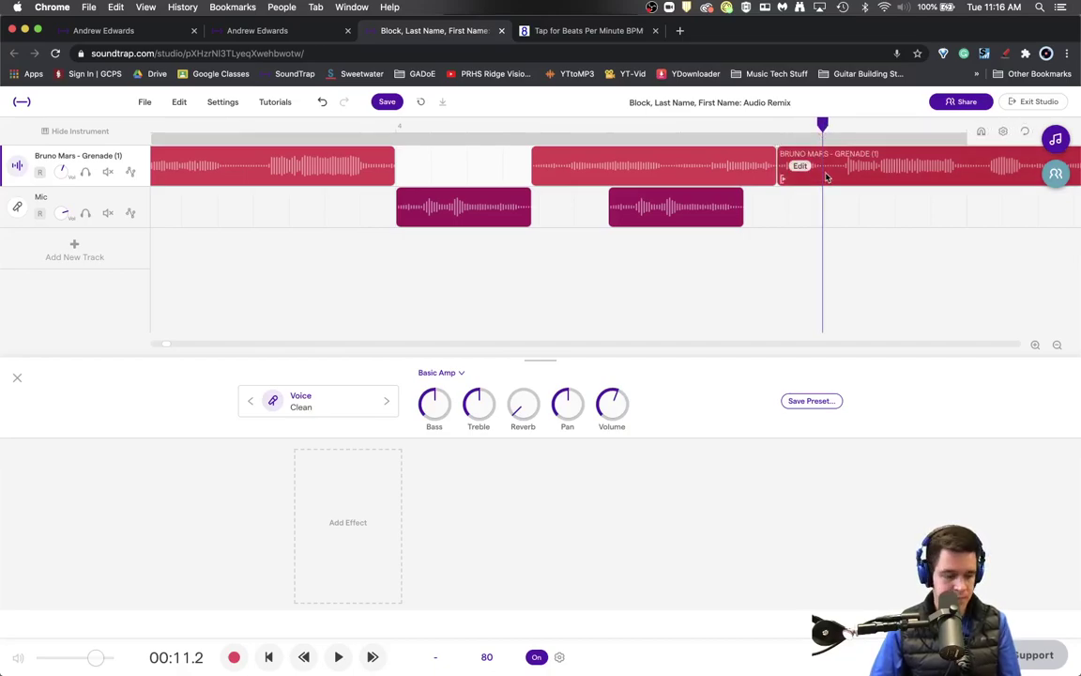
key(super+e)
drag(806, 186, 819, 233)
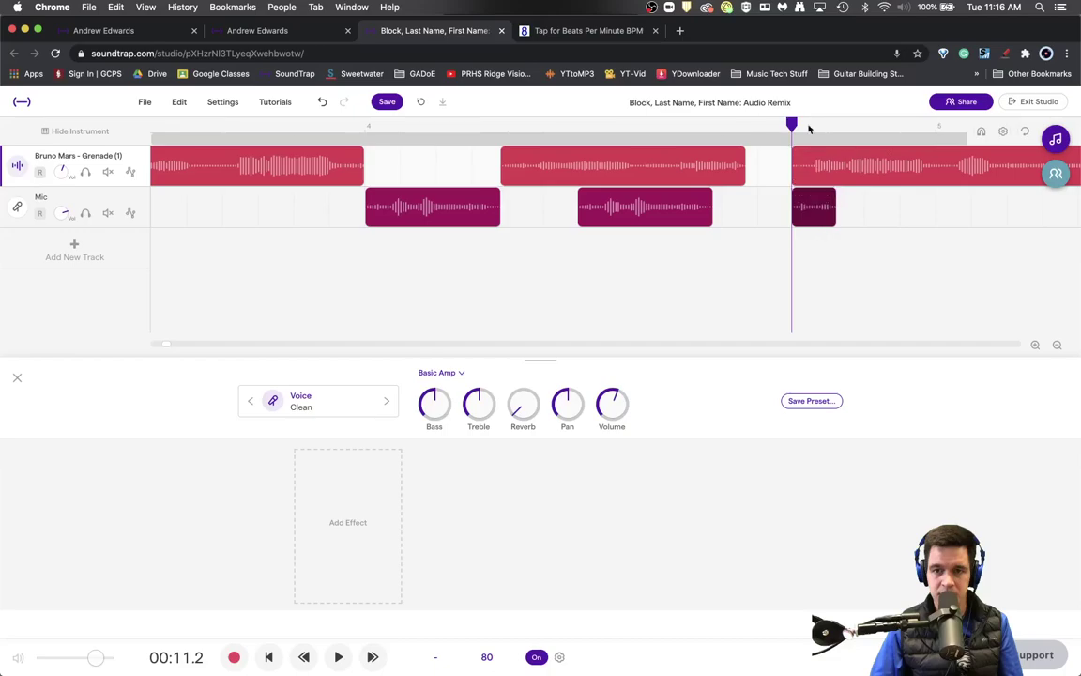
- Delete the leftover middle vocal piece, push the Grenade clip later, and copy a word clip further along Mic
click(636, 169)
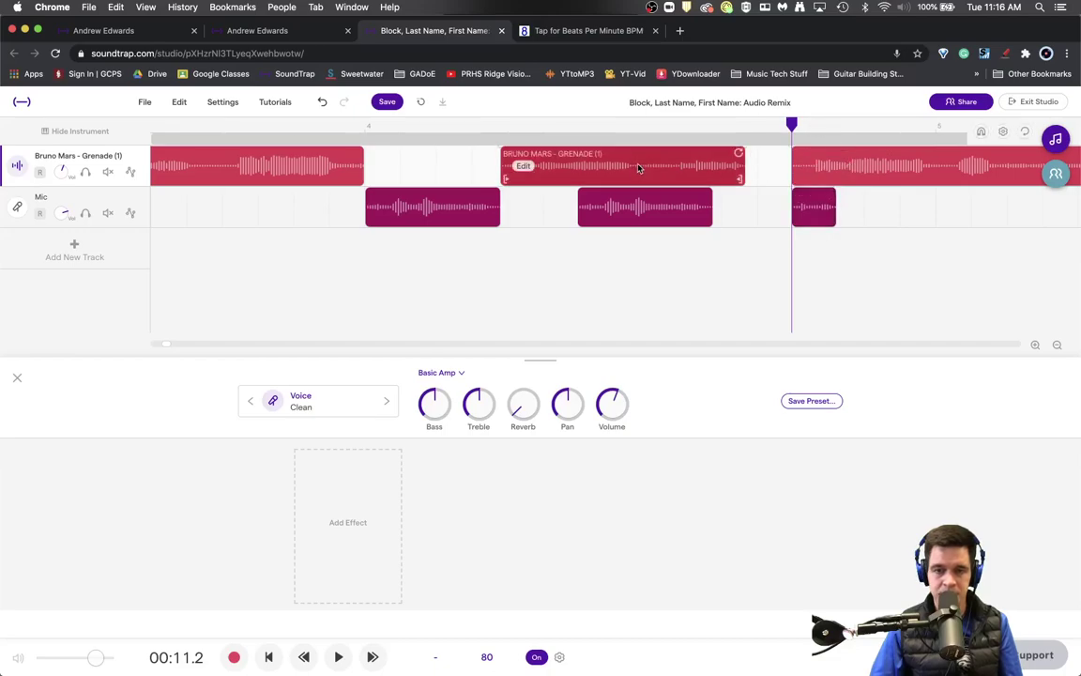
key(Delete)
drag(934, 167, 968, 167)
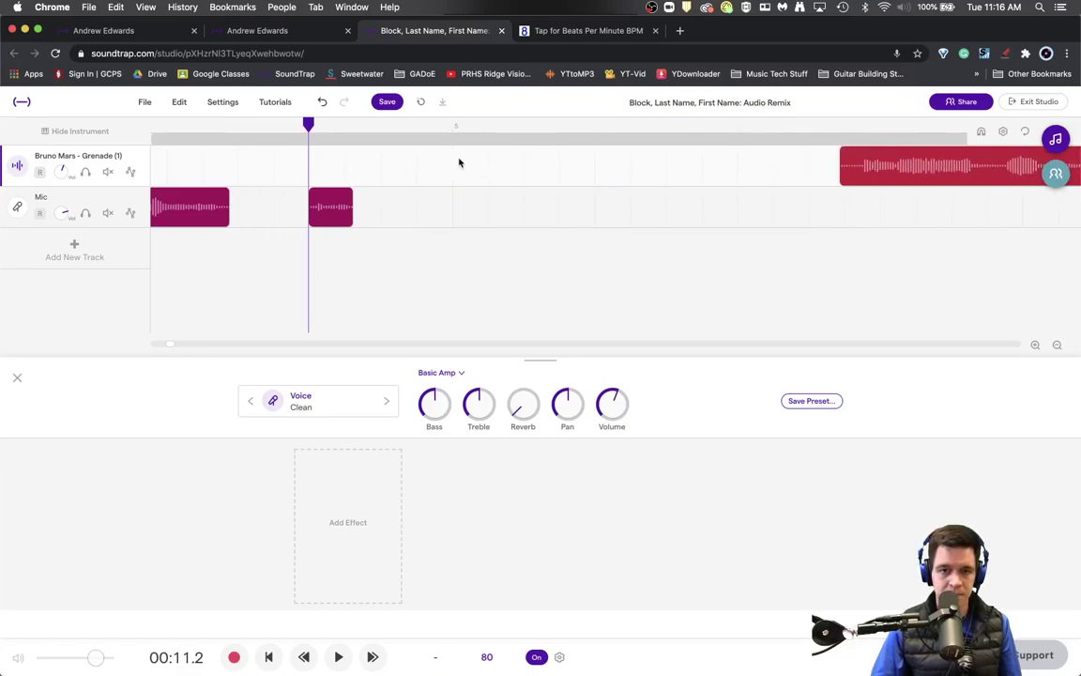
scroll(170, 350, left, 5)
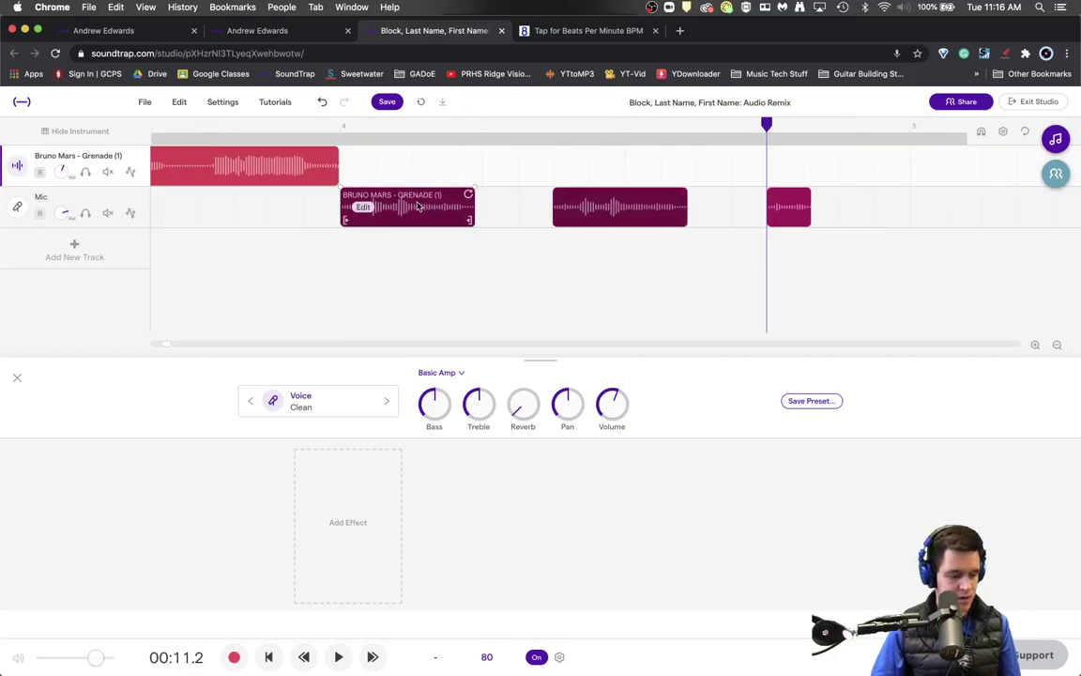
drag(385, 208, 957, 220)
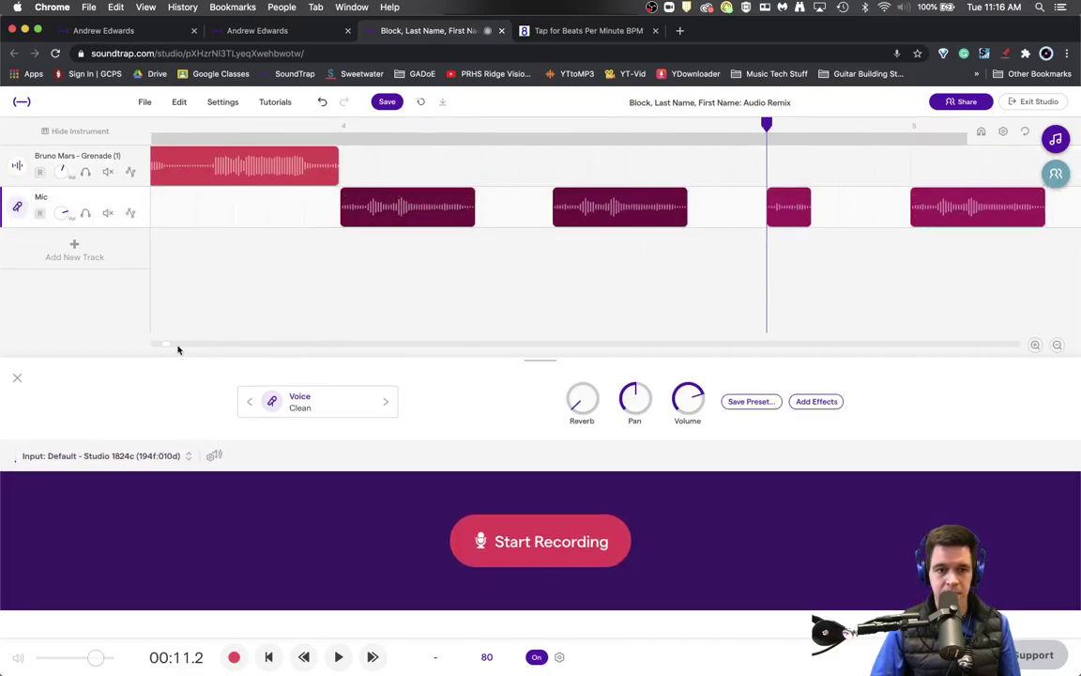
- Split another Grenade word off at 00:14.8, move it to the Mic track, and butt it against the previous clip
scroll(165, 346, right, 10)
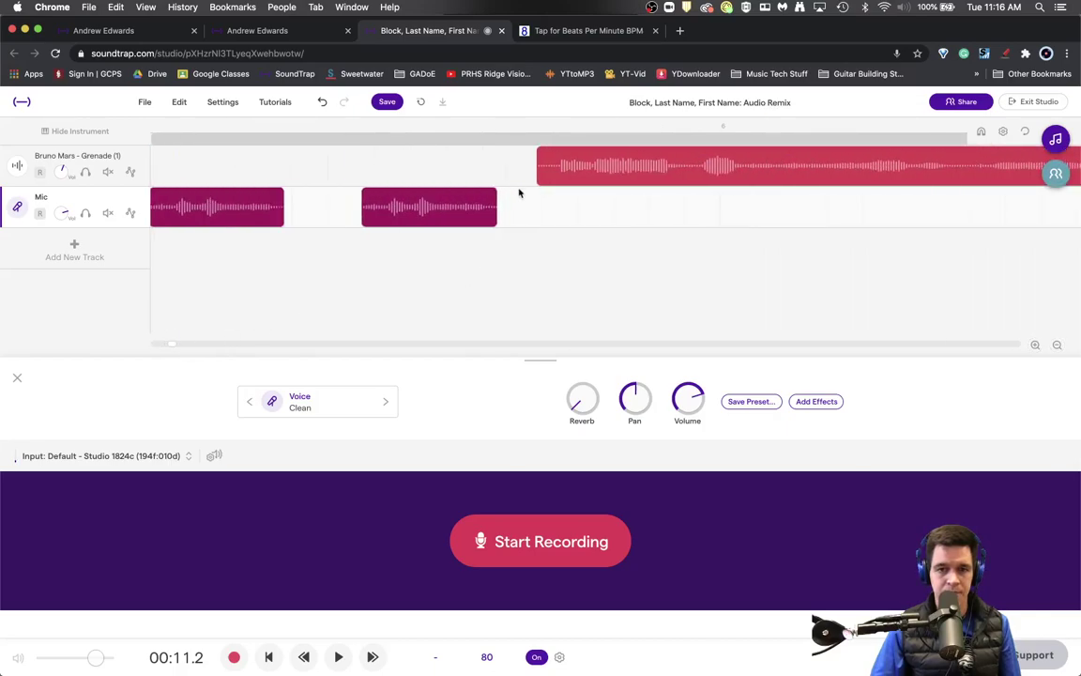
click(534, 136)
key(space)
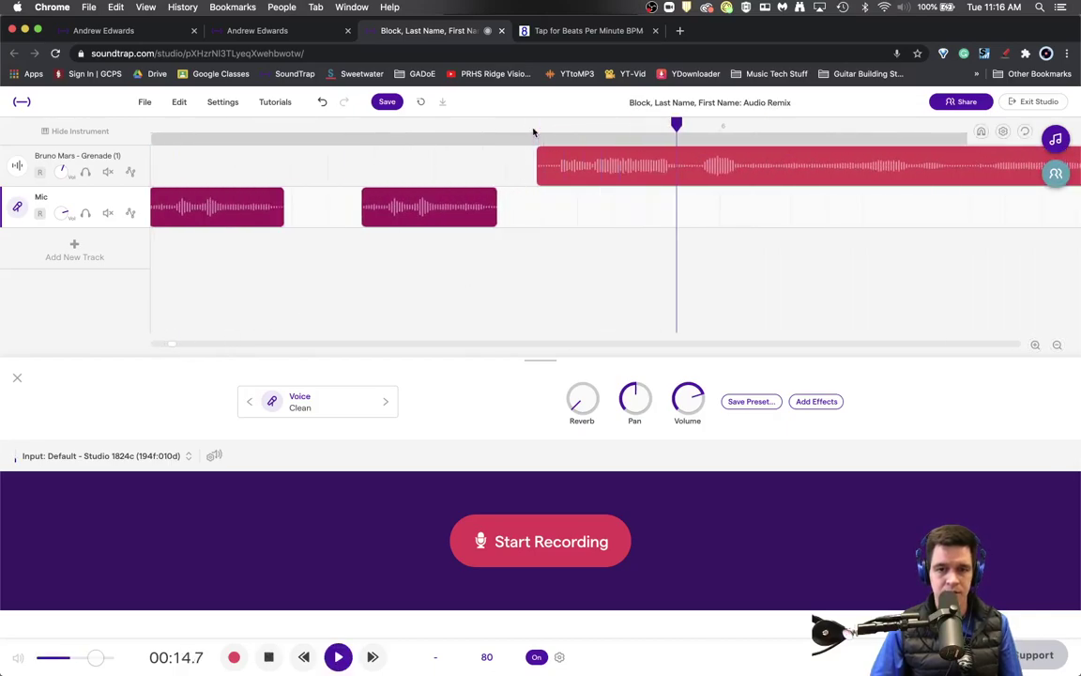
key(space)
drag(762, 183, 777, 186)
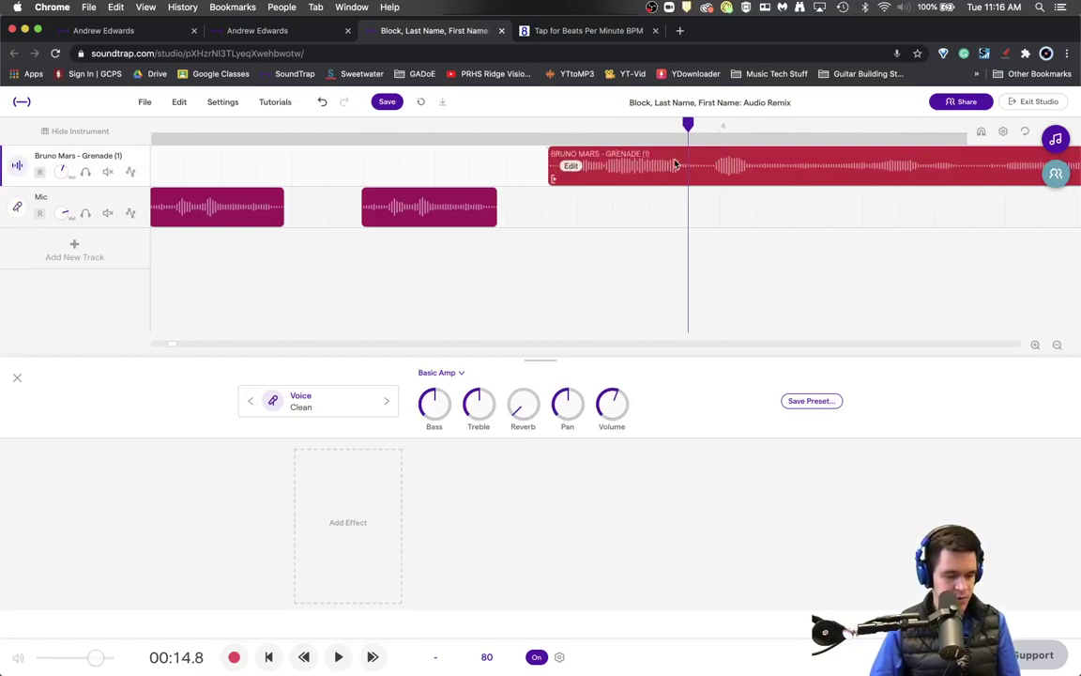
key(super+e)
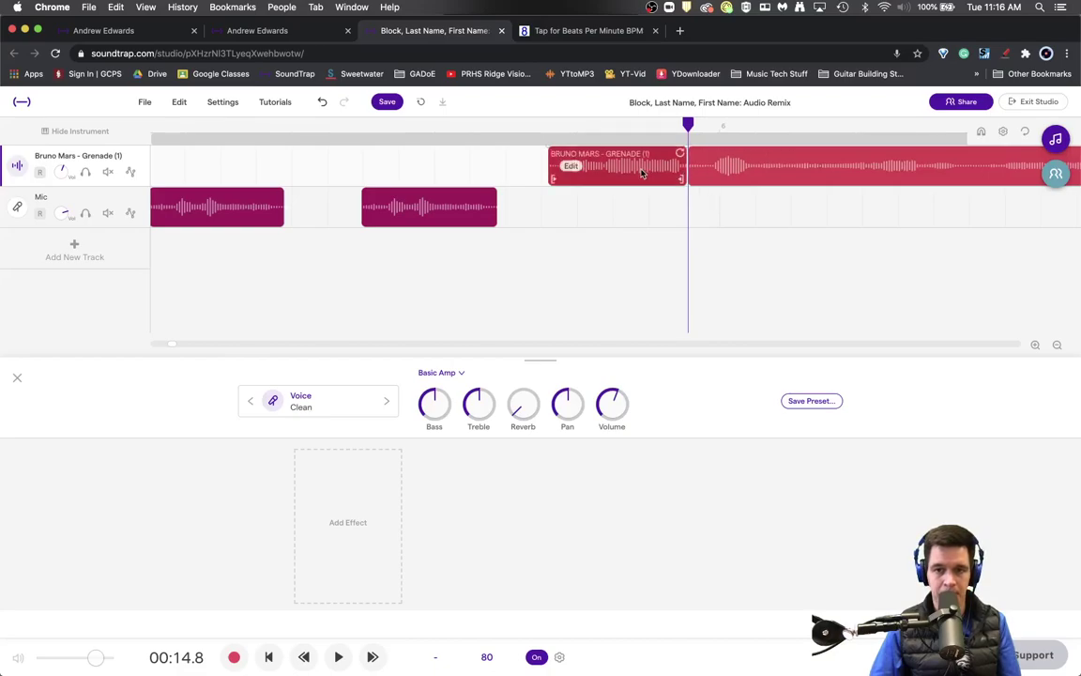
drag(642, 172, 629, 206)
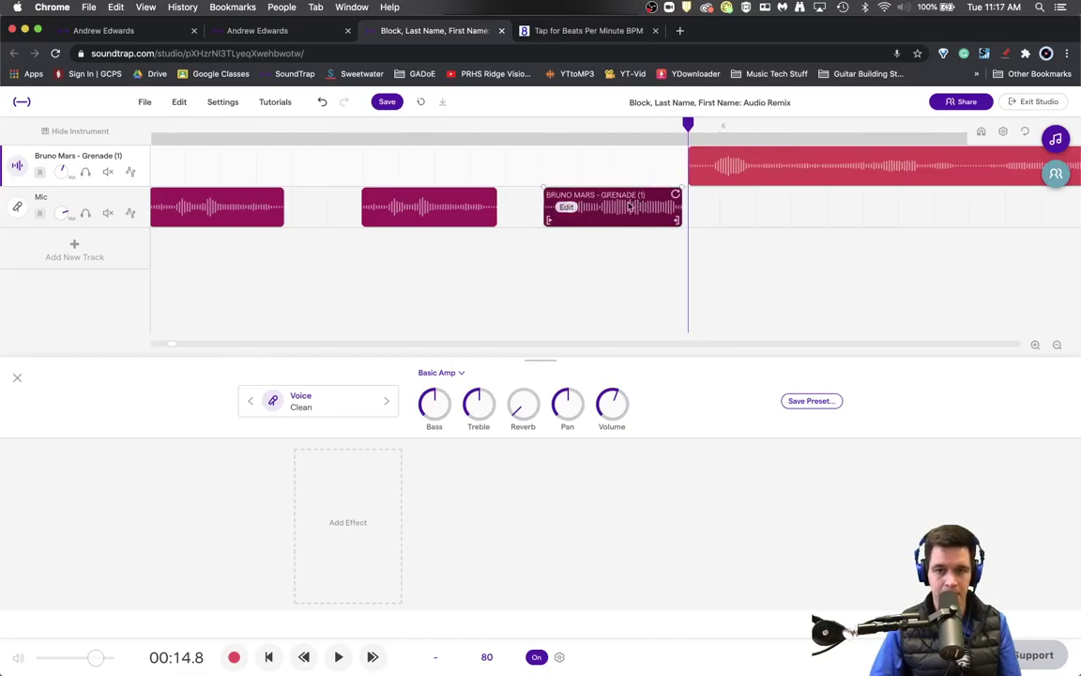
drag(546, 219, 497, 223)
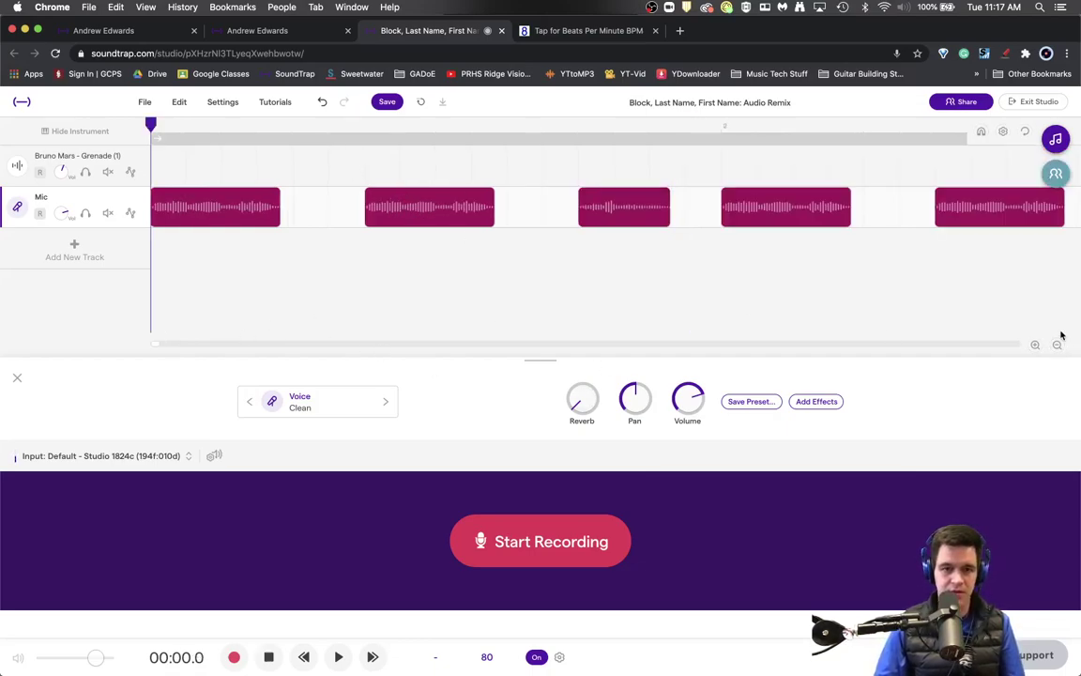
- Play the arrangement from the start, then zoom out twice to show every Mic-track word clip
key(space)
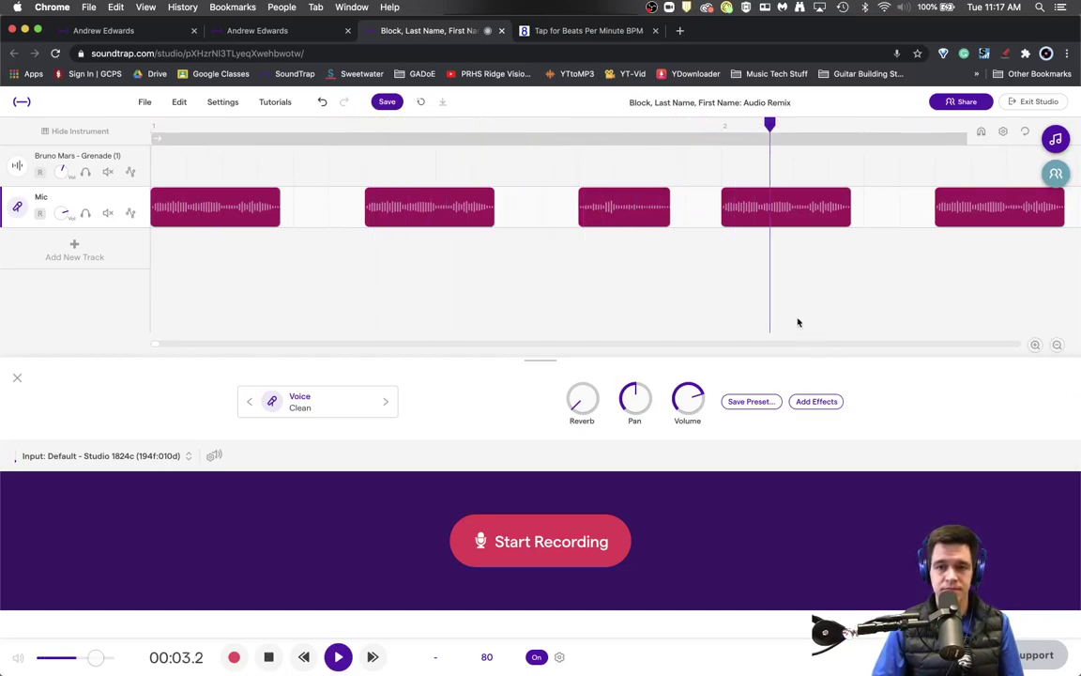
click(1057, 345)
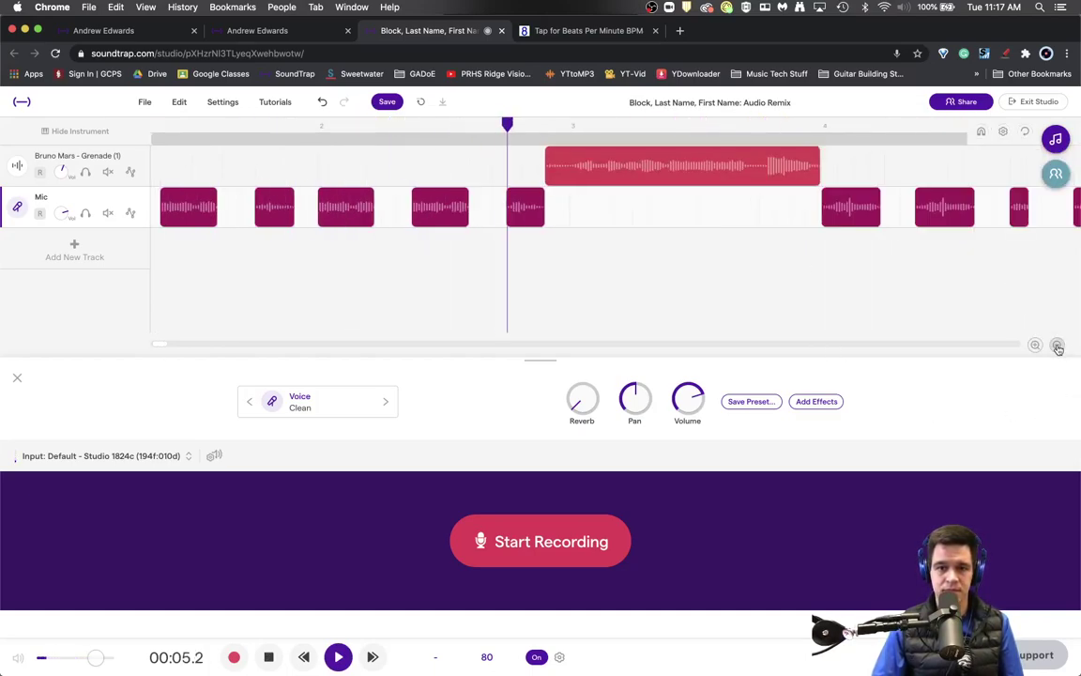
click(1056, 345)
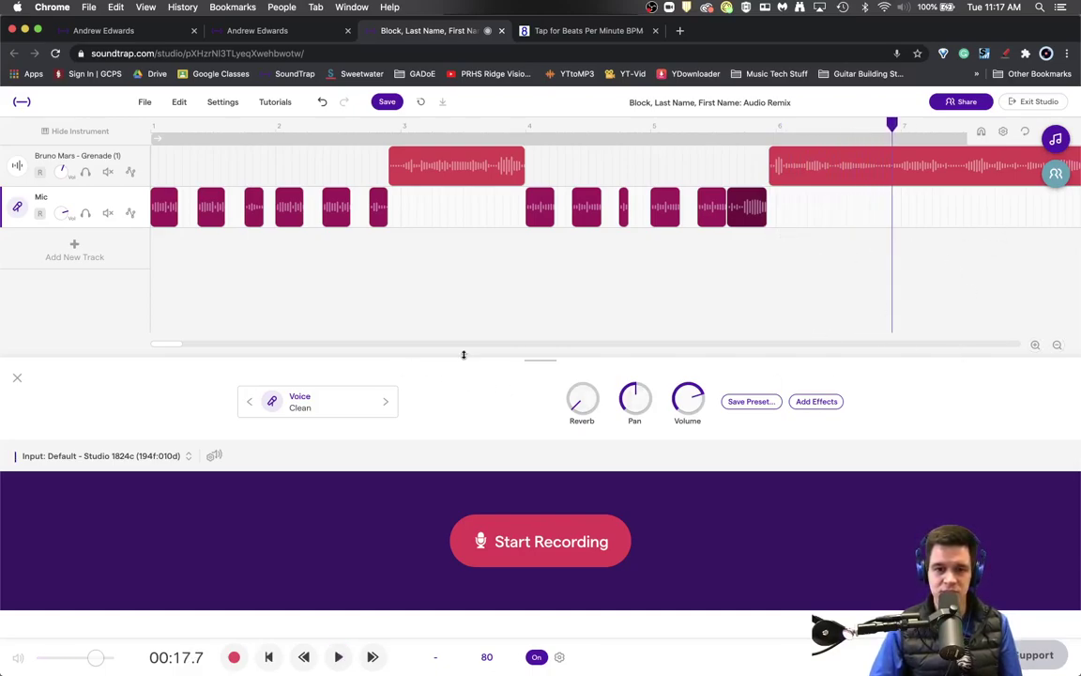
- Zoom in on the timeline and select the long Grenade vocal clip
drag(167, 347, 178, 351)
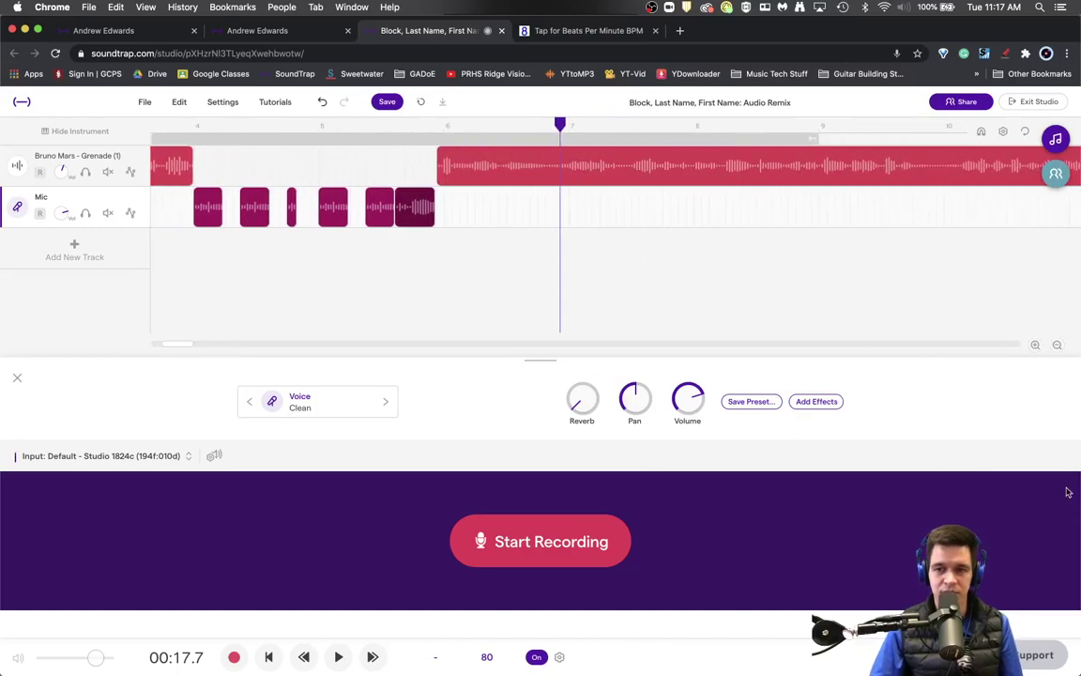
click(1037, 347)
click(1036, 346)
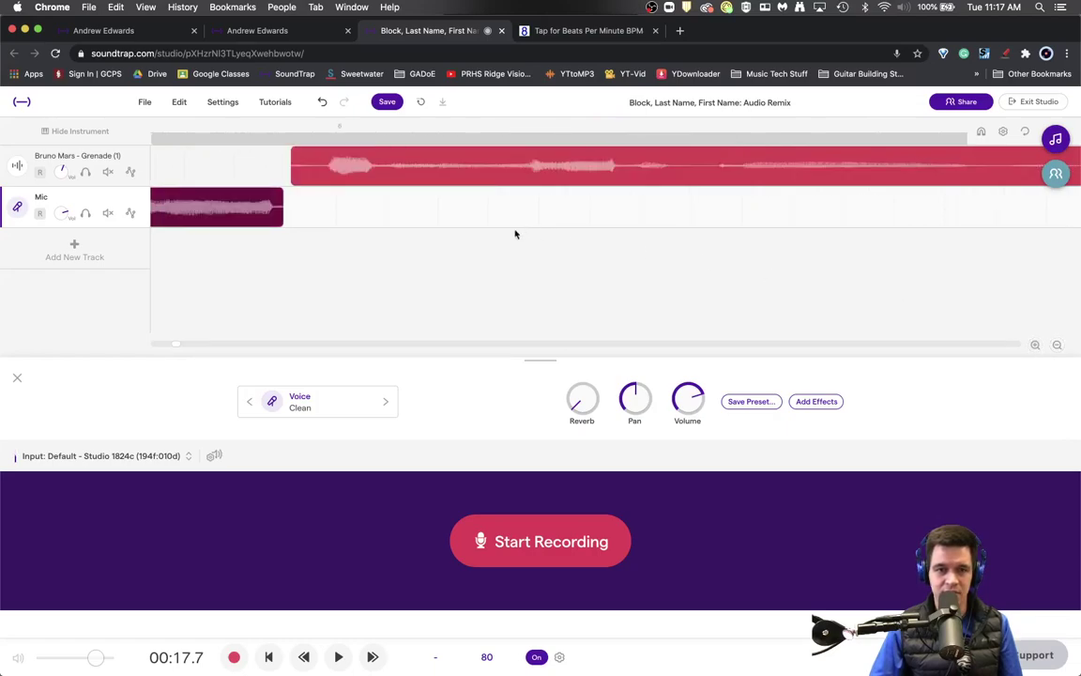
click(415, 182)
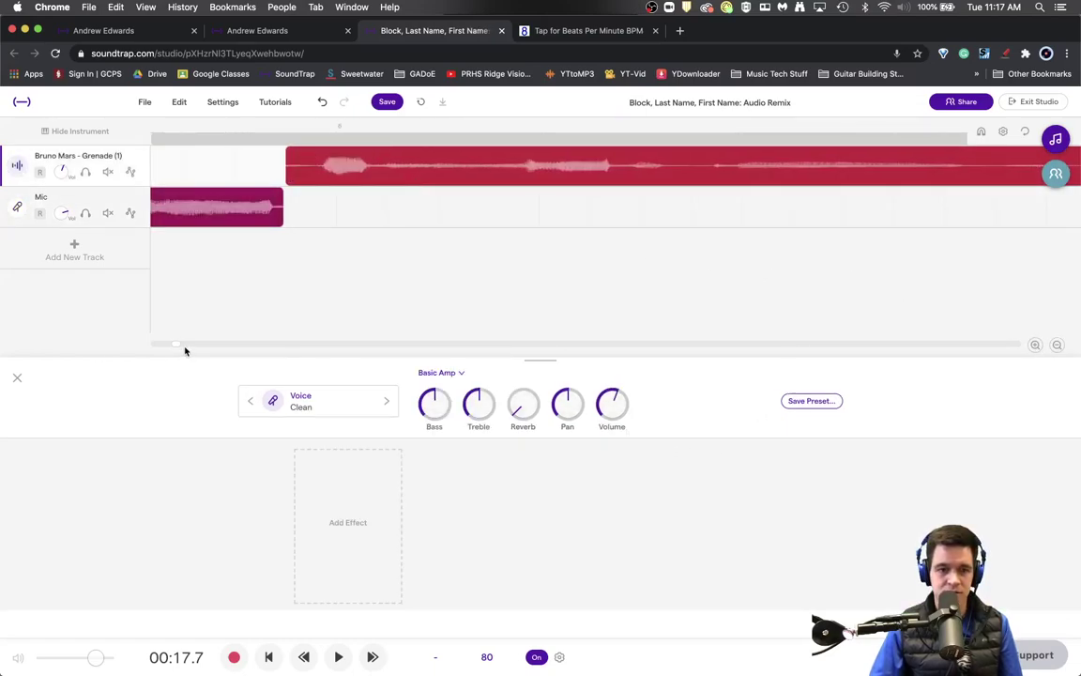
drag(175, 347, 180, 347)
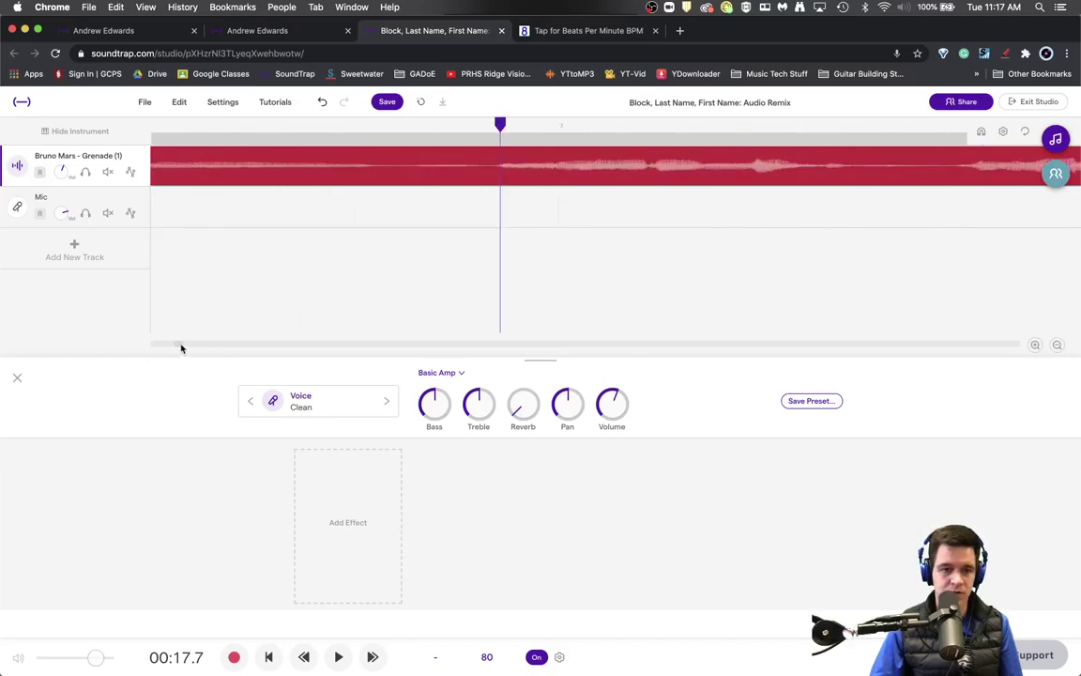
drag(182, 348, 181, 347)
- Split the Grenade clip near 00:16.3, split it again slightly later, and drag the later portion toward bar 8
click(368, 127)
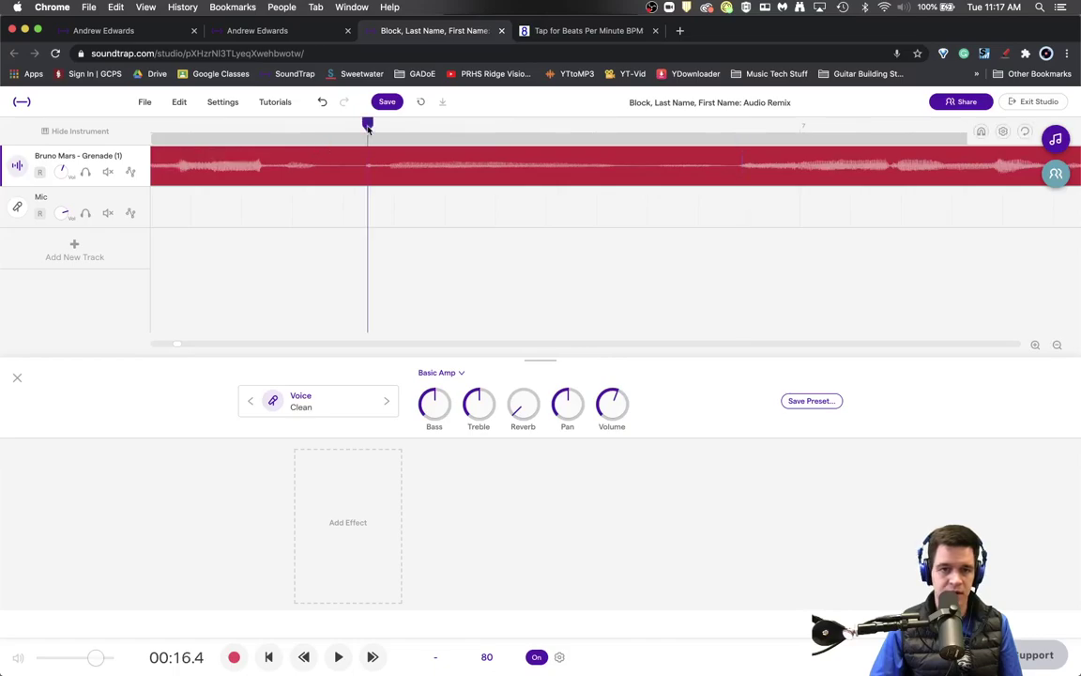
key(space)
key(space)
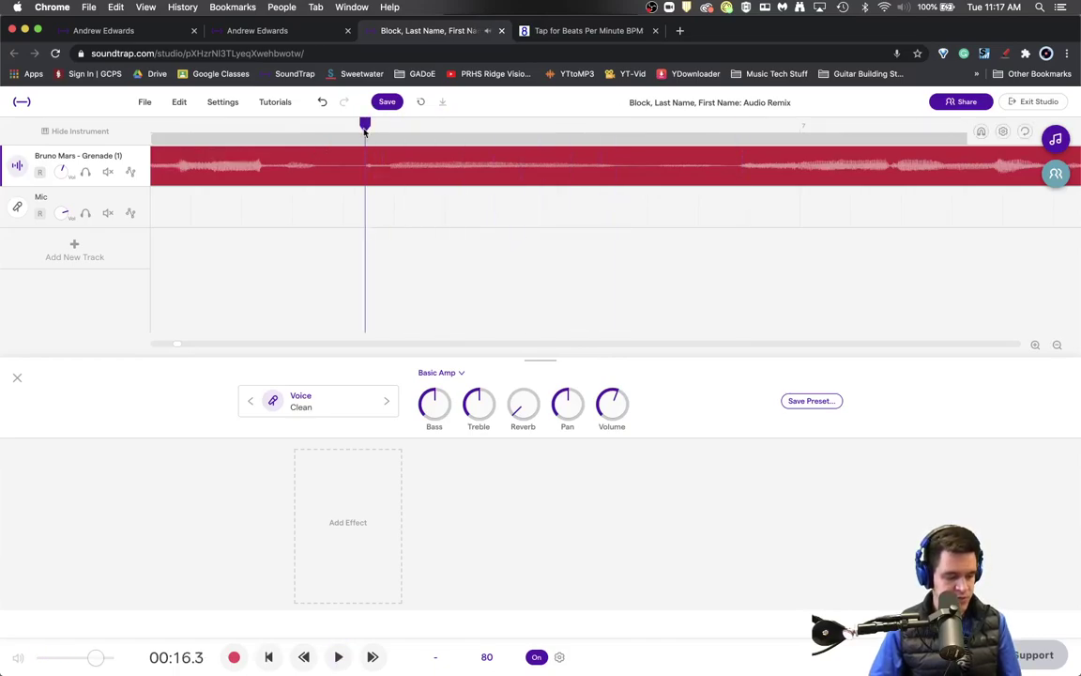
key(super+e)
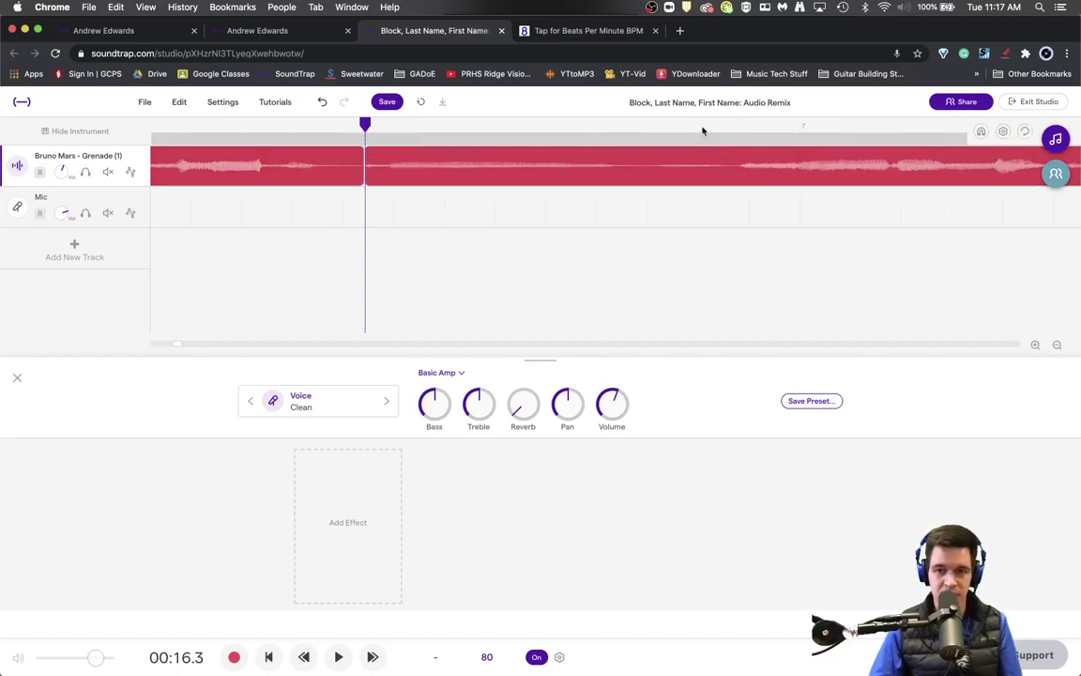
click(671, 132)
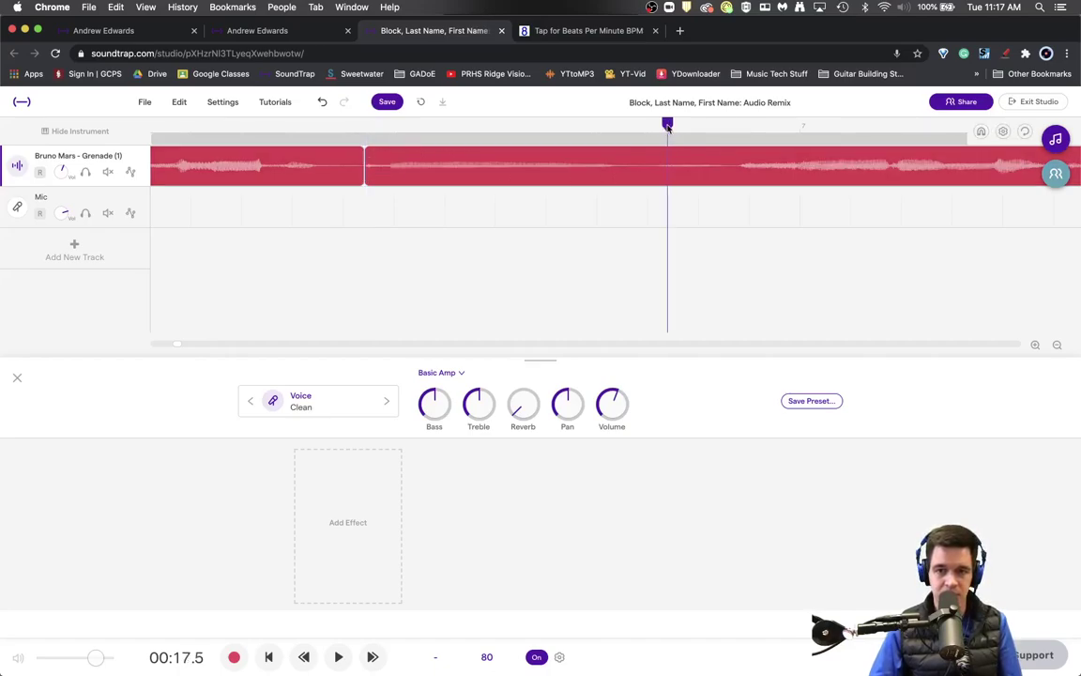
drag(668, 125, 643, 124)
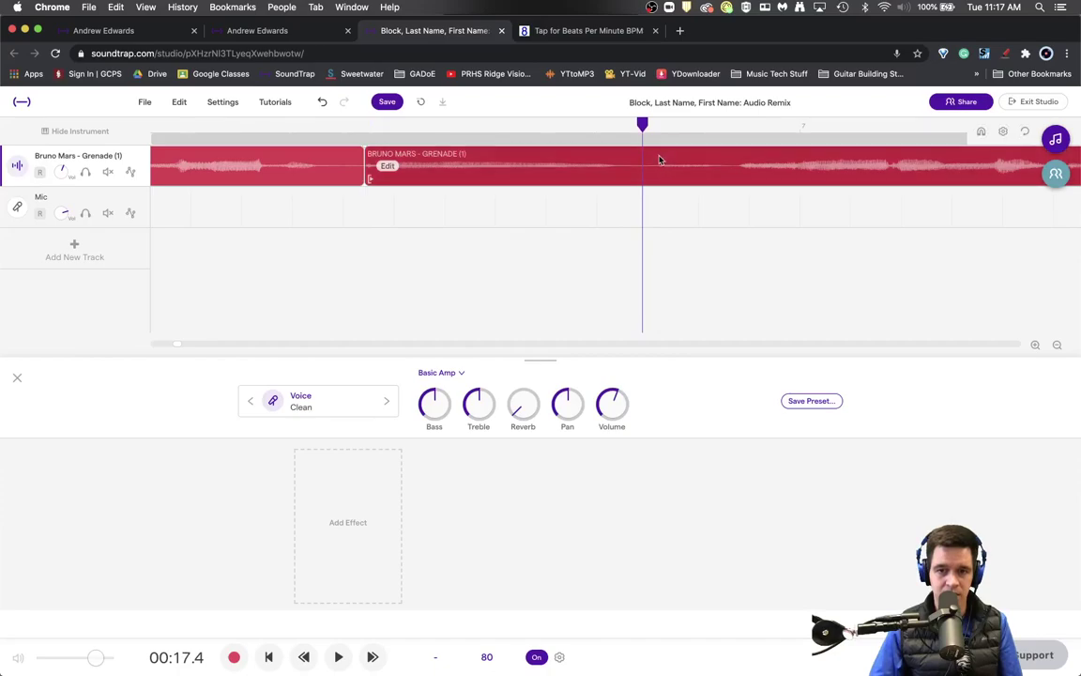
key(super+e)
drag(714, 174, 768, 175)
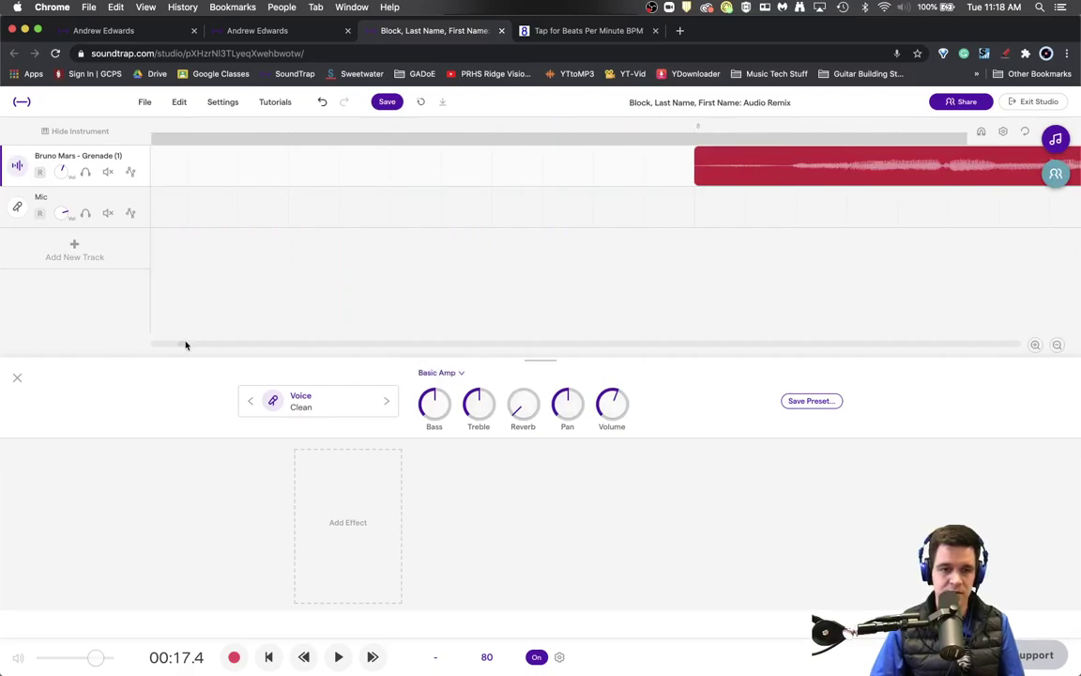
- Move the Bruno Mars clip onto the Mic track, trim it to a single word, and copy it along the track
drag(186, 345, 175, 348)
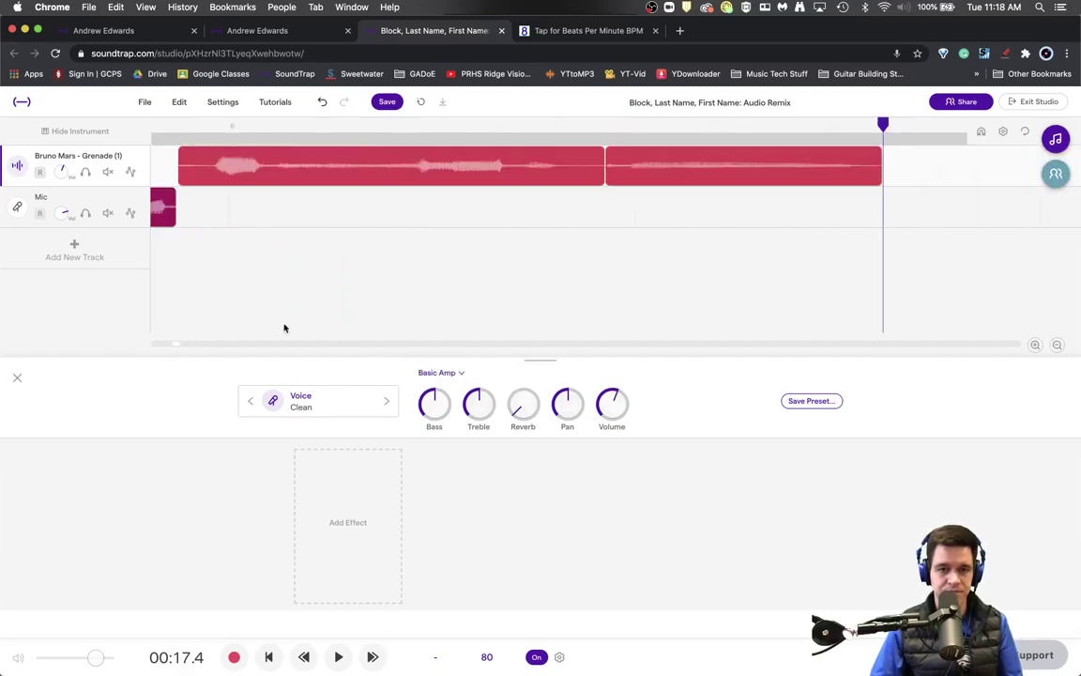
mouse_move(717, 162)
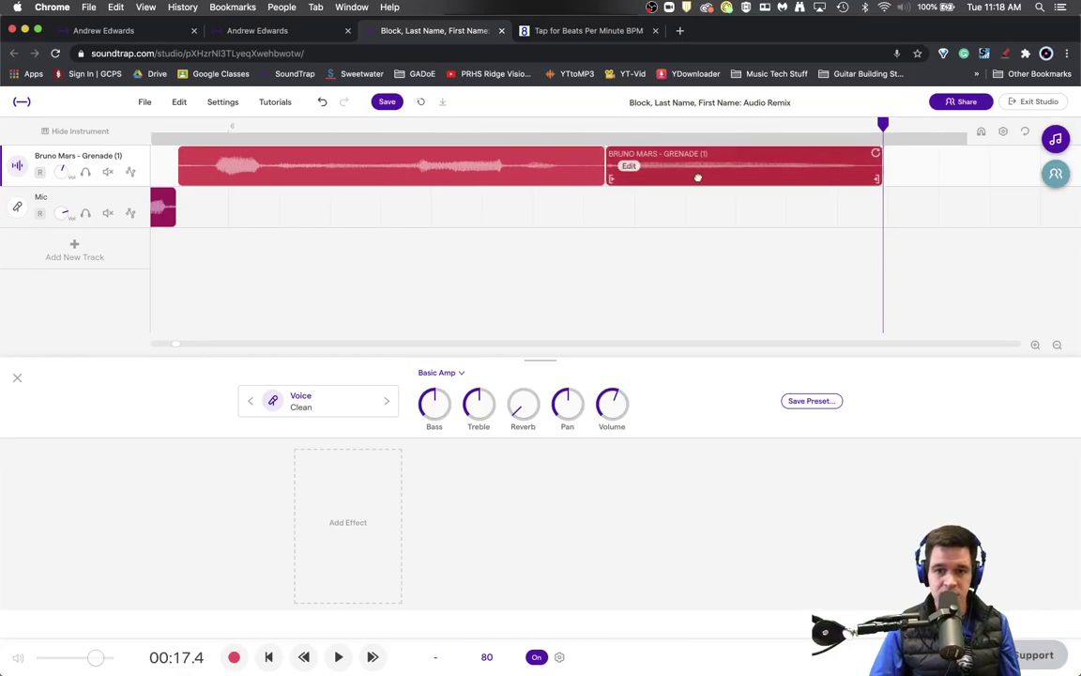
drag(697, 178, 698, 197)
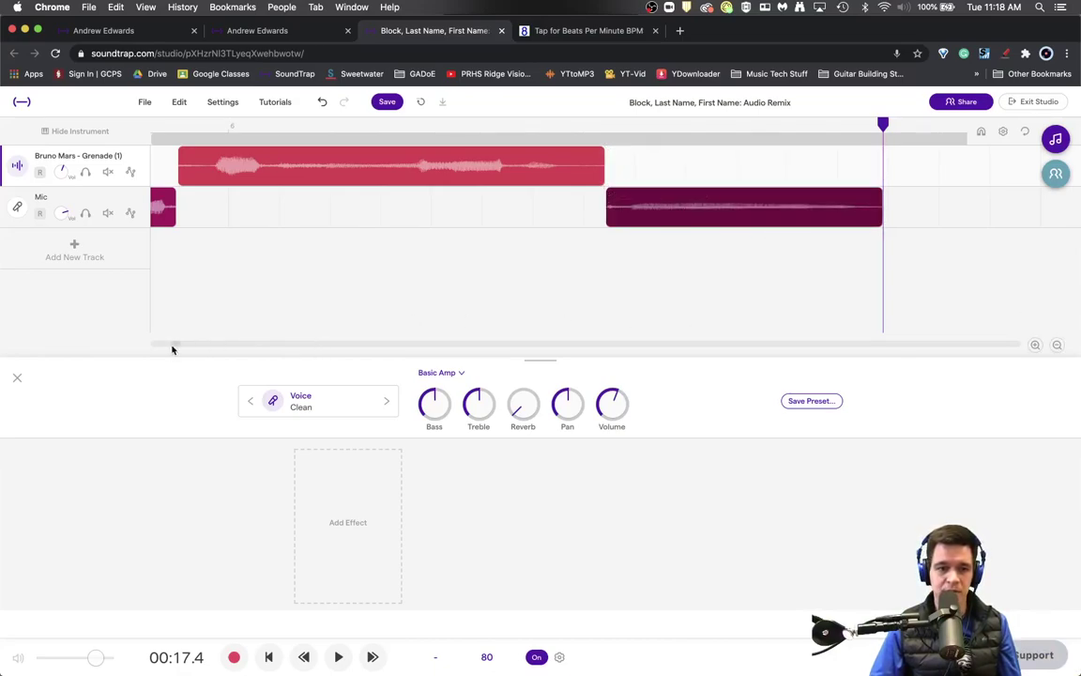
scroll(172, 349, right, 10)
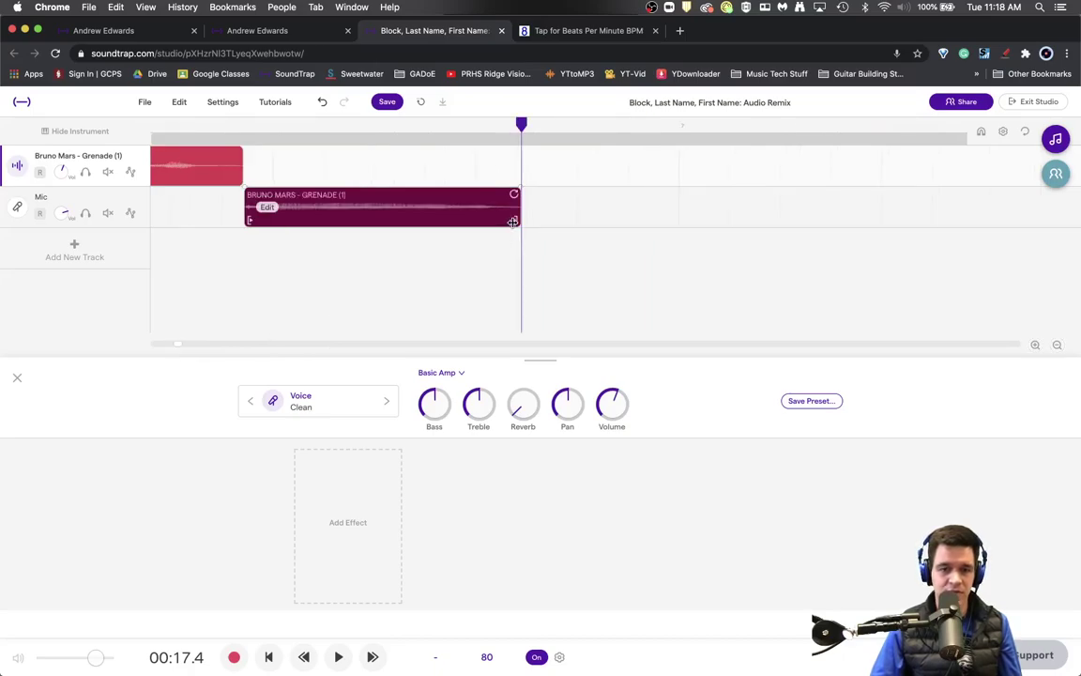
drag(513, 221, 315, 222)
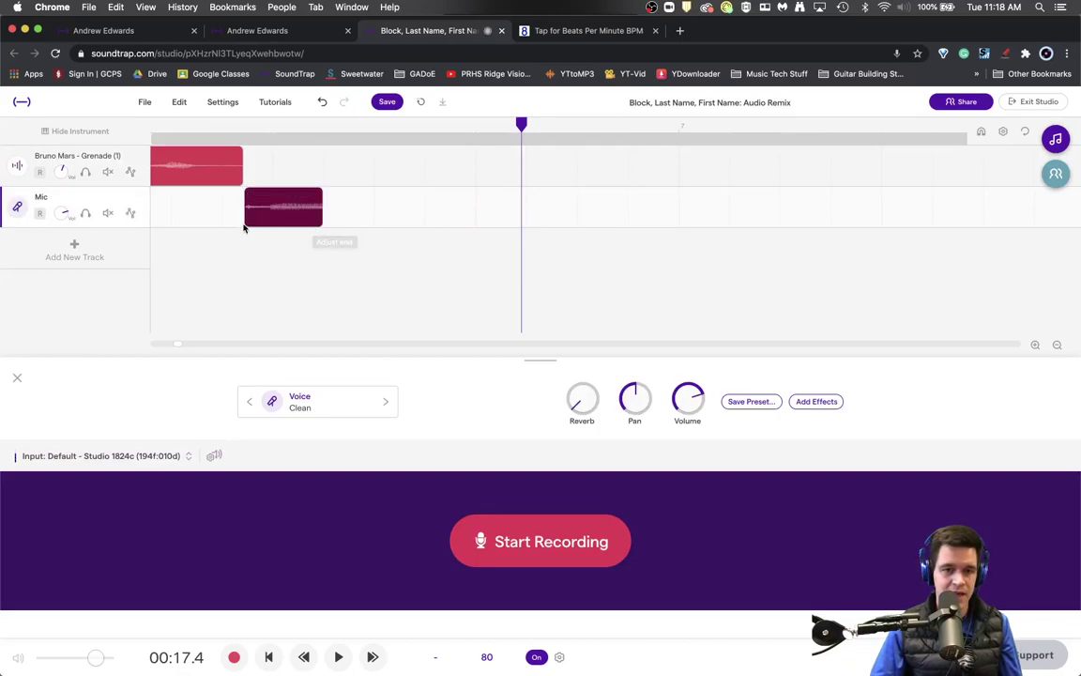
drag(248, 219, 276, 221)
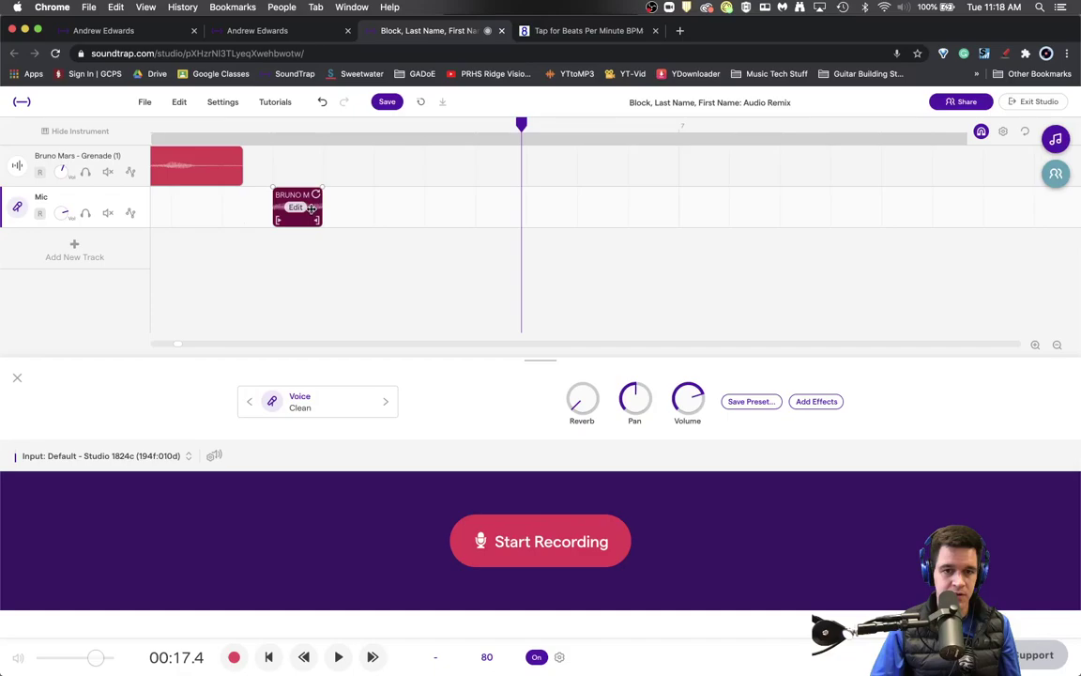
drag(301, 221, 935, 225)
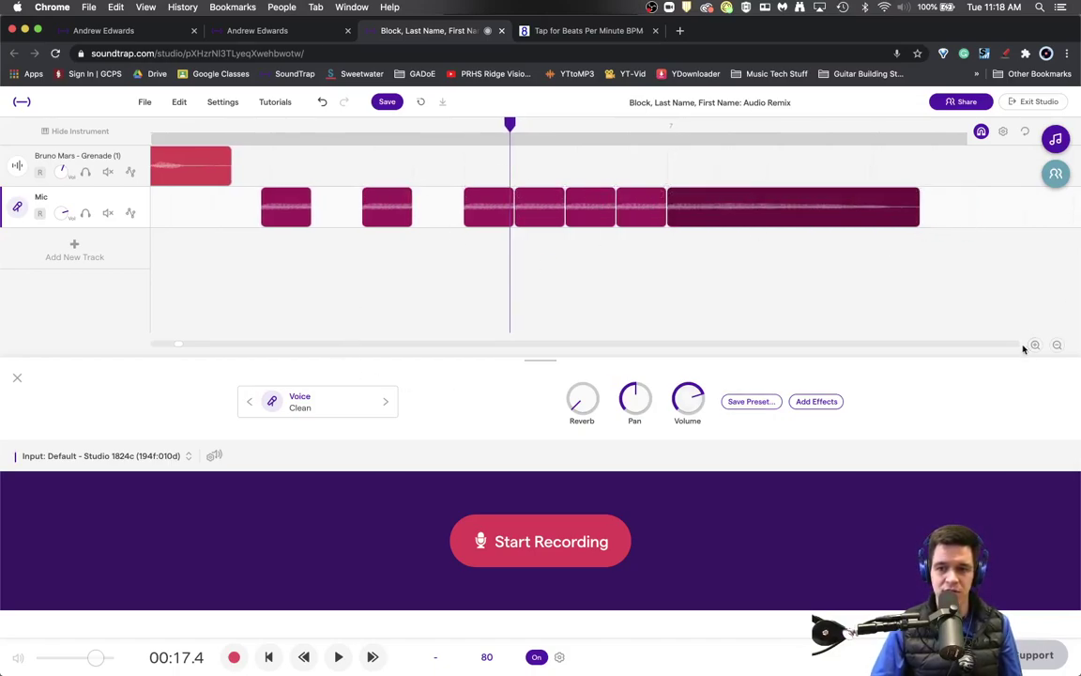
click(1057, 345)
click(1058, 347)
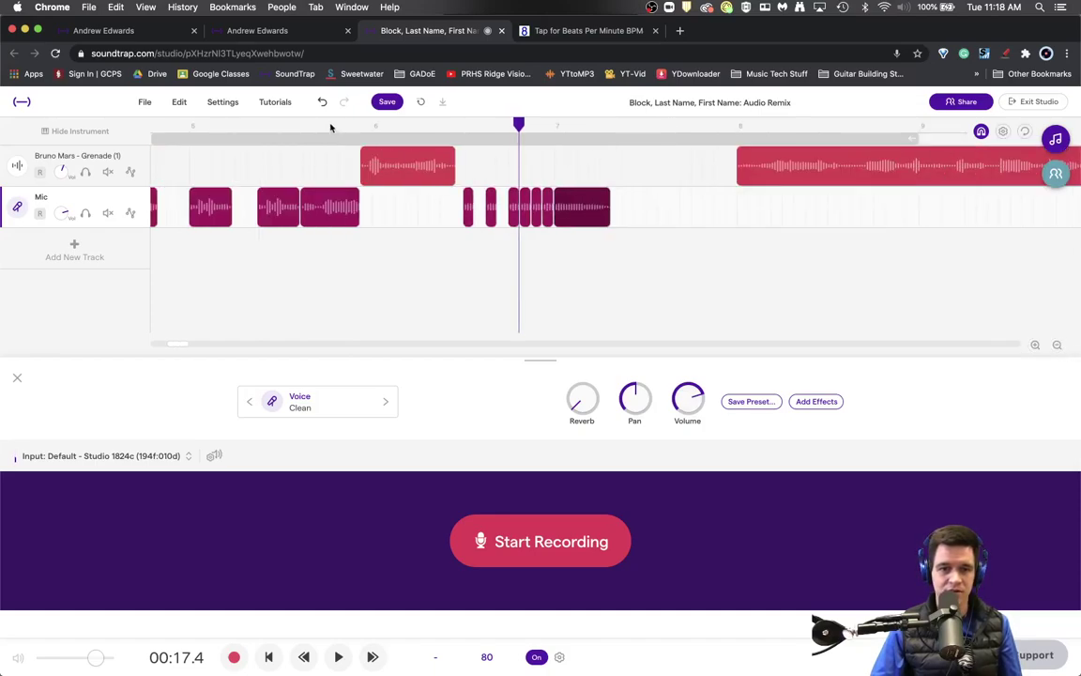
click(369, 129)
key(space)
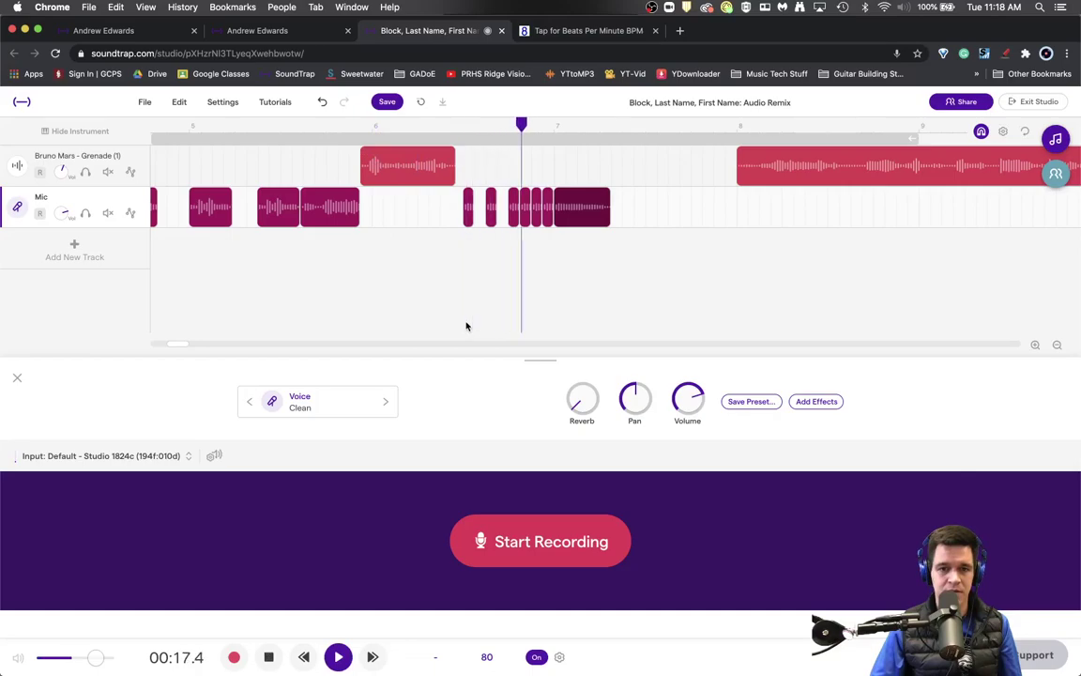
key(space)
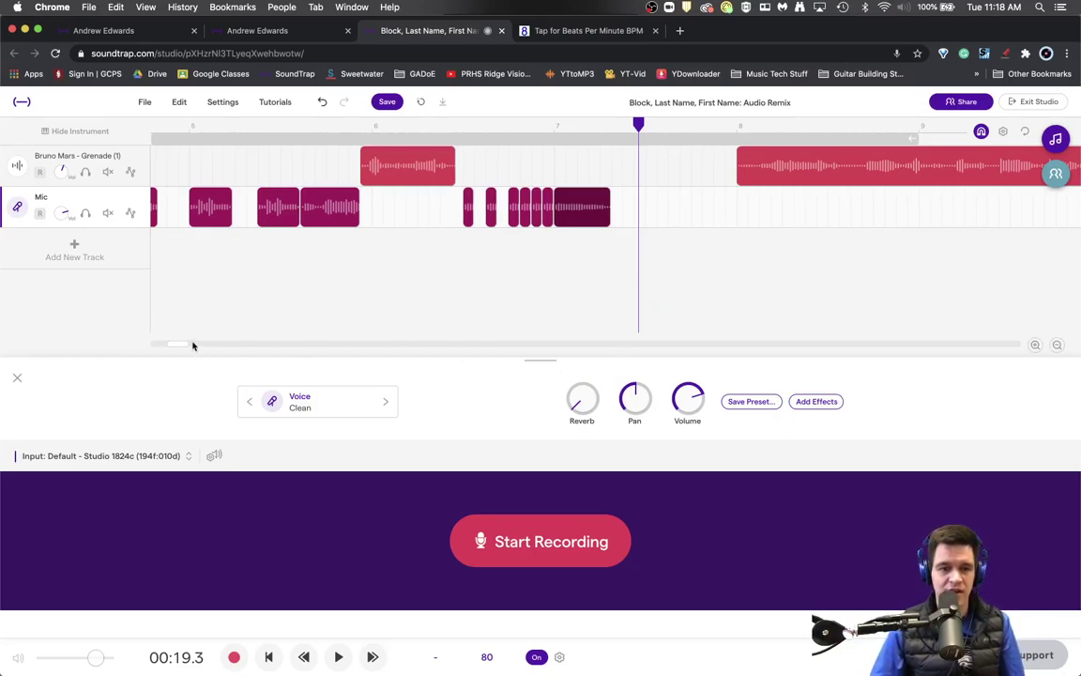
drag(192, 345, 152, 326)
- Add a Drums & beats track and program kick steps plus snare hits on beats two and four
click(111, 265)
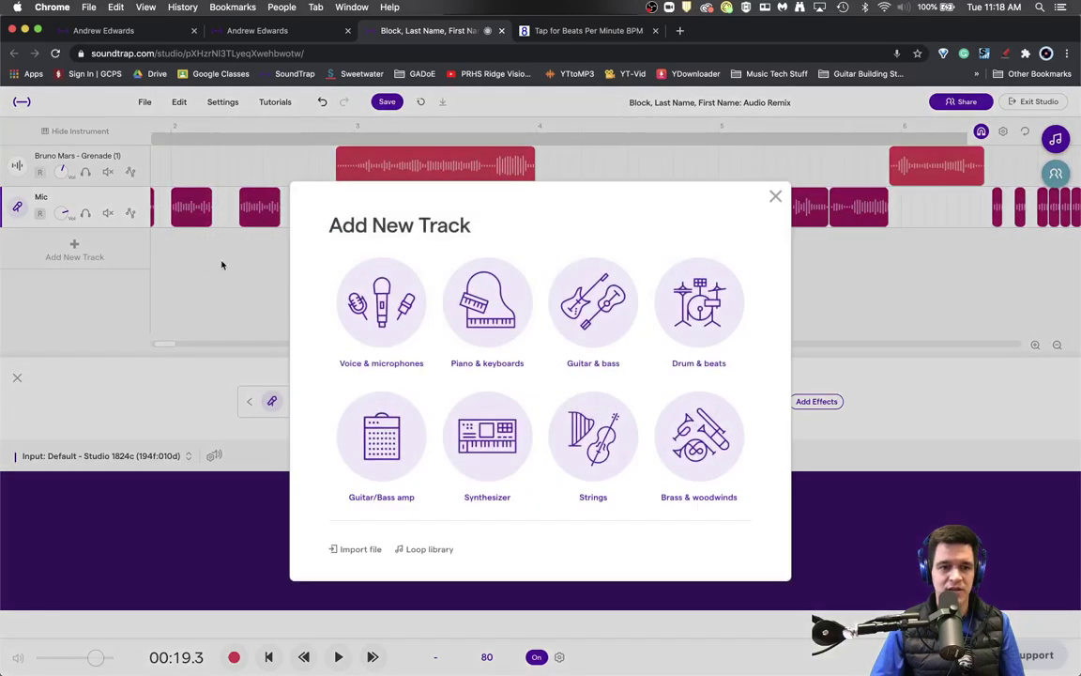
click(698, 323)
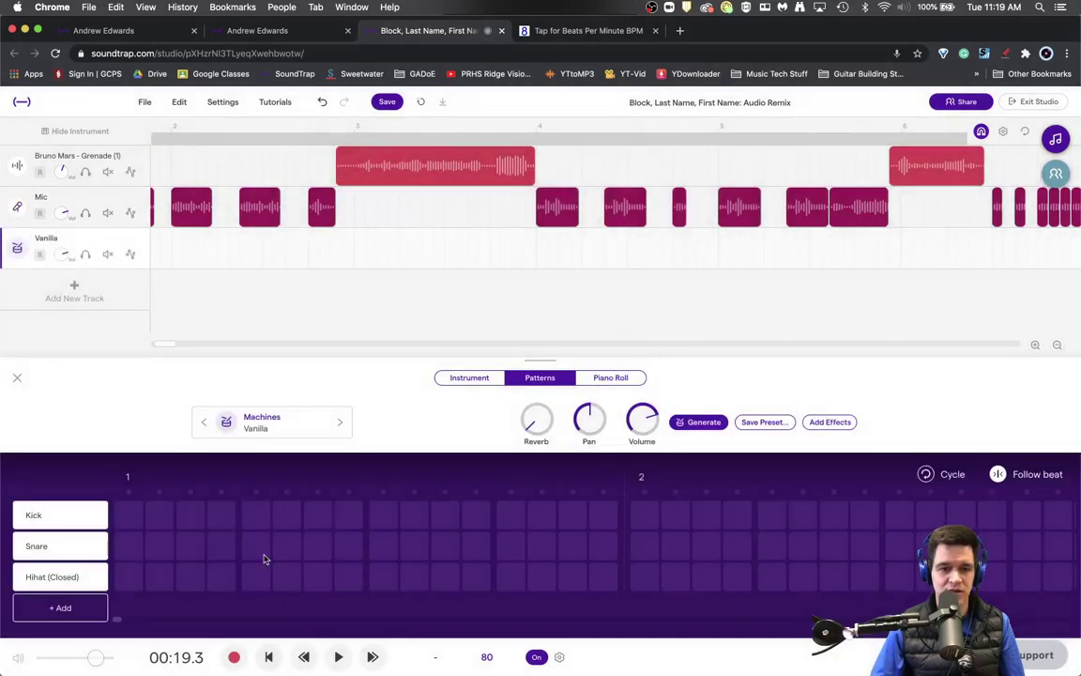
click(129, 516)
click(361, 518)
click(372, 518)
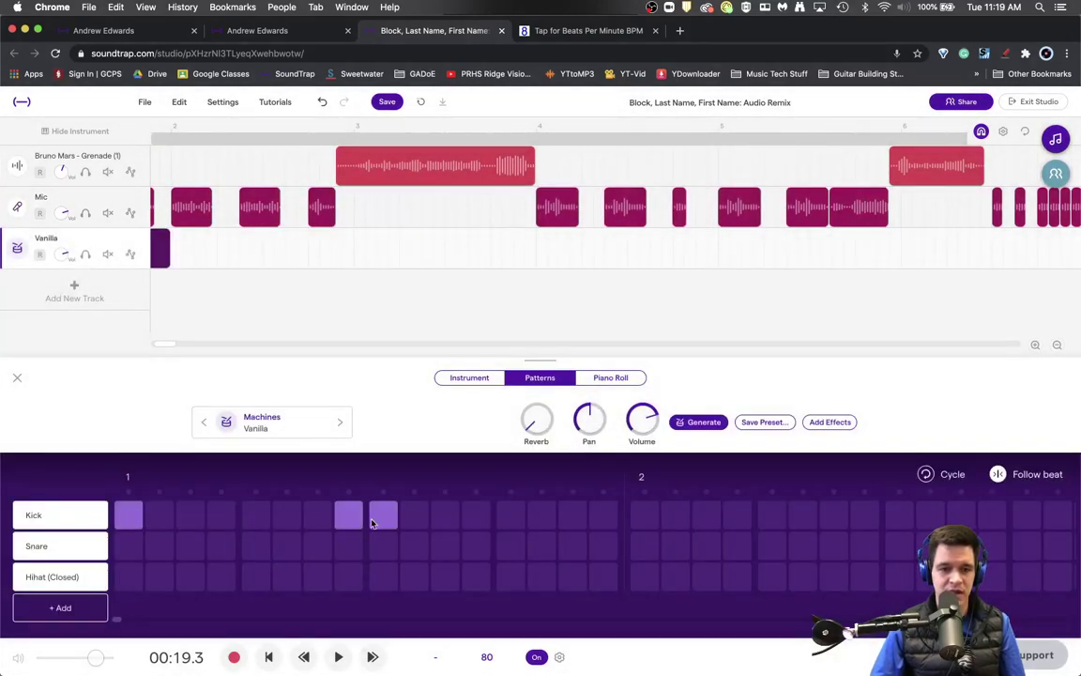
click(258, 548)
click(515, 549)
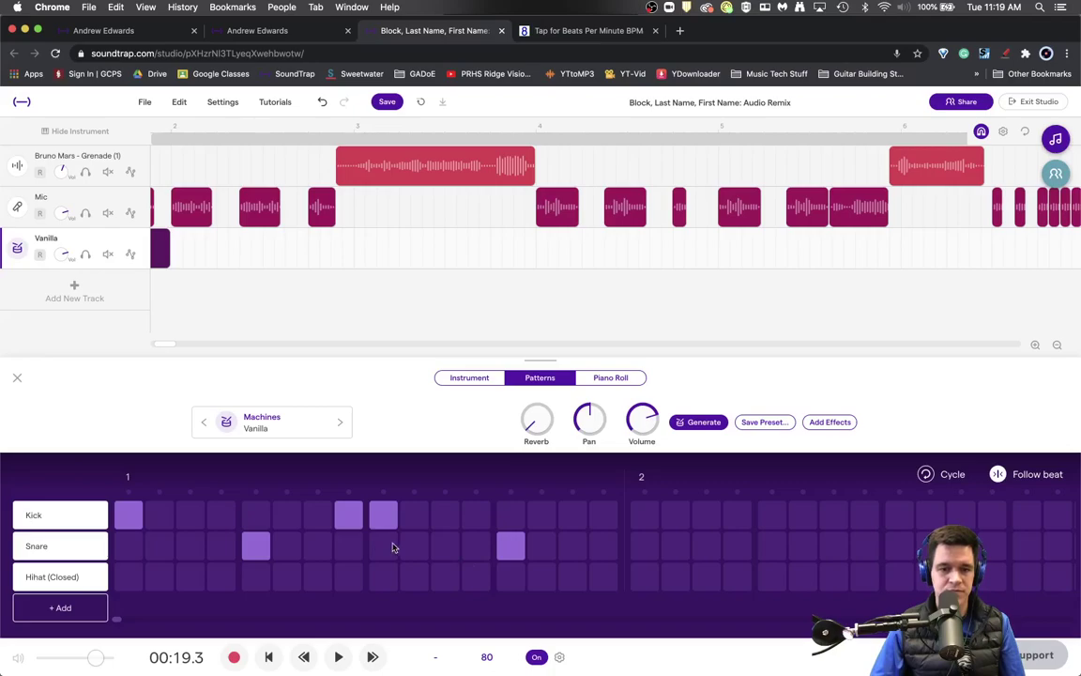
click(447, 516)
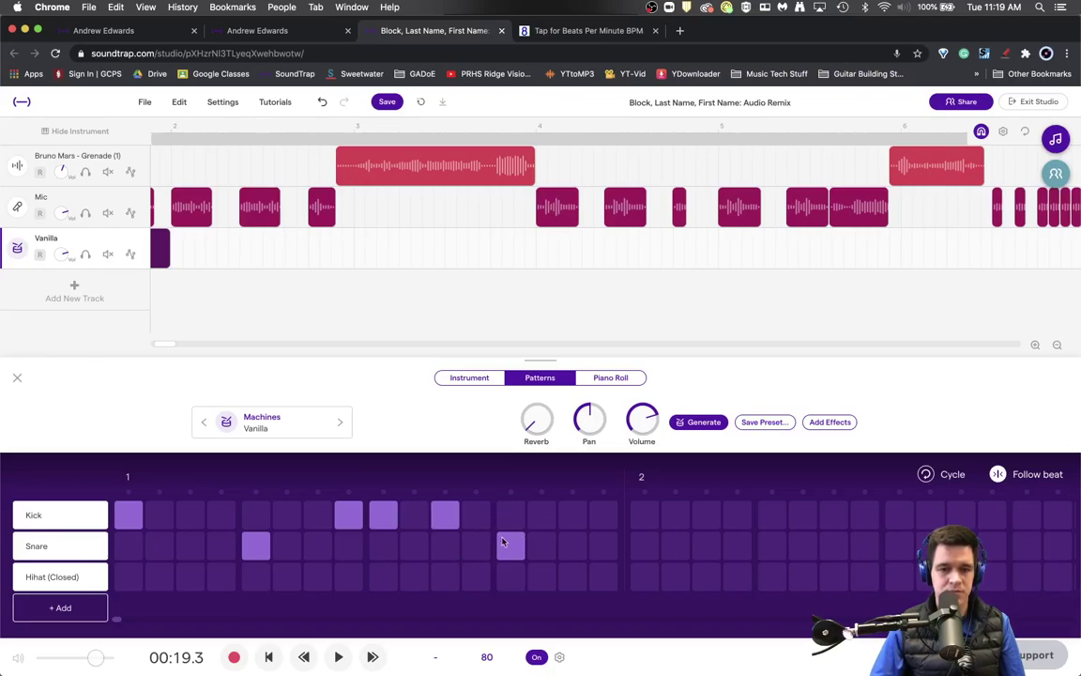
- Fill in the closed hi-hat steps across the bar and loop the beat out to bar 8
click(127, 577)
click(192, 579)
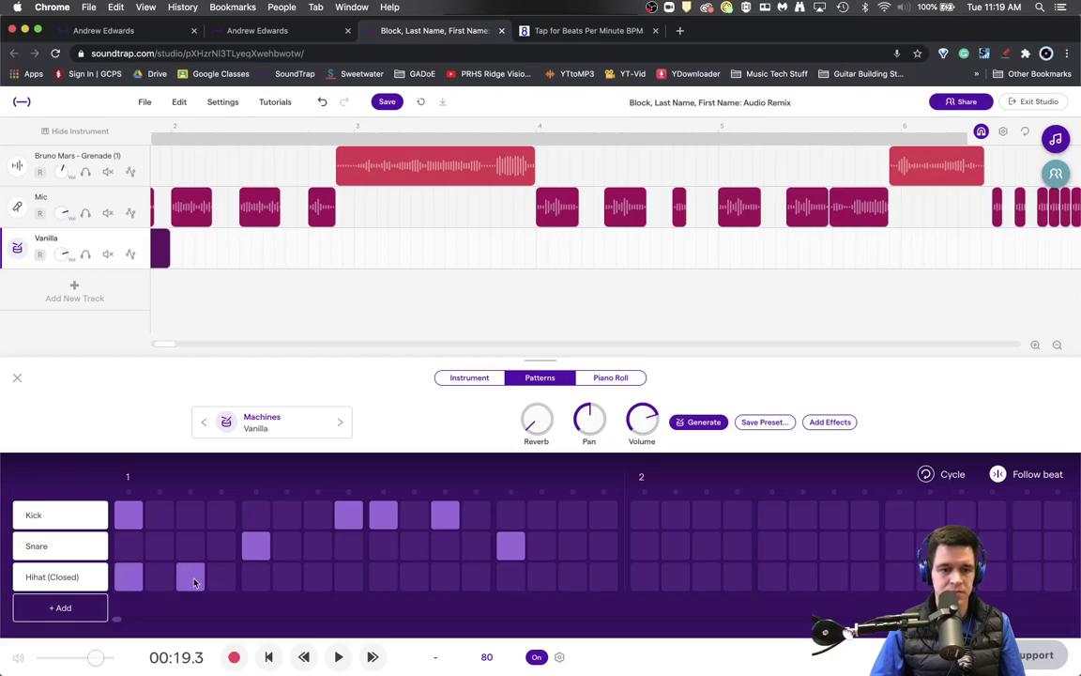
drag(260, 584, 304, 584)
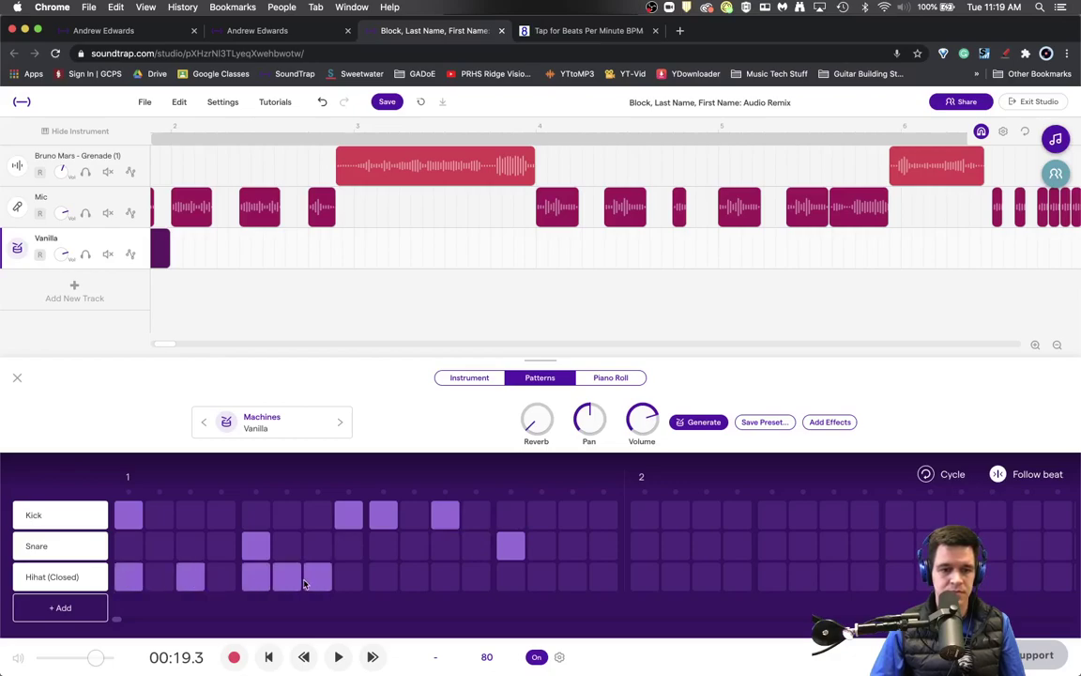
click(383, 578)
drag(445, 578, 498, 586)
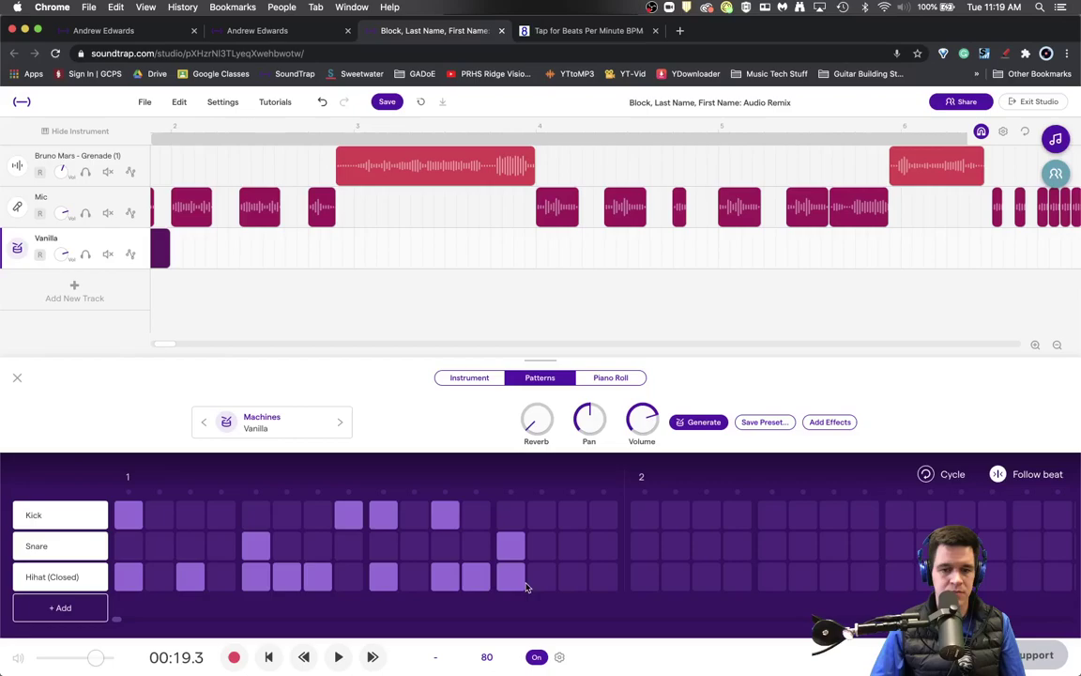
click(574, 586)
mouse_move(163, 262)
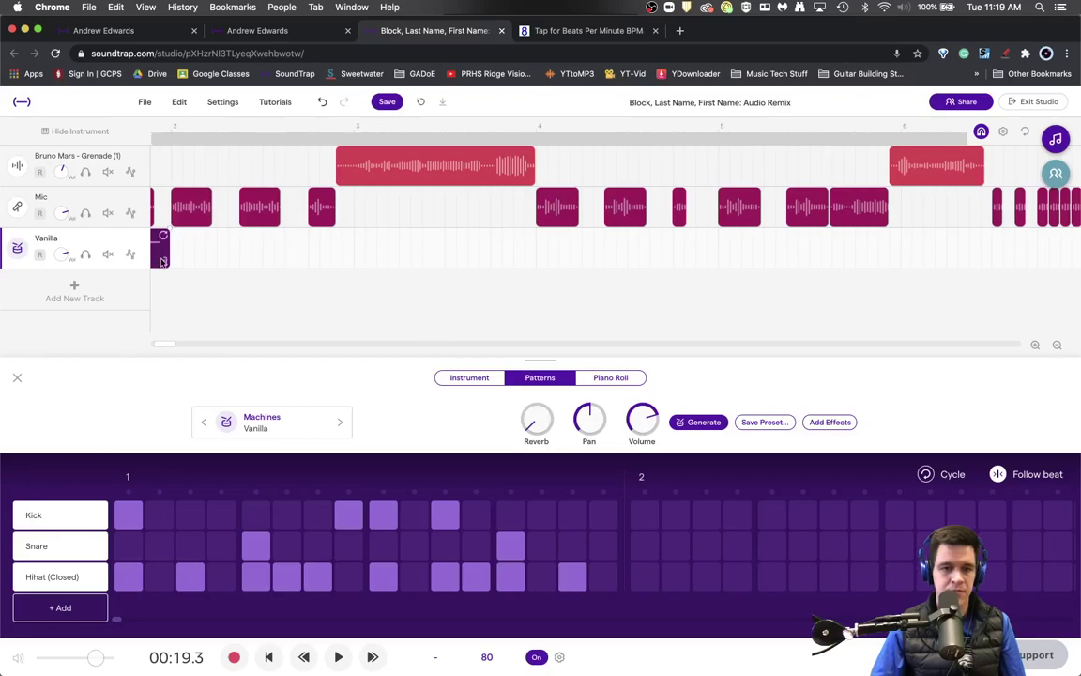
drag(167, 246, 804, 246)
drag(1074, 254, 725, 255)
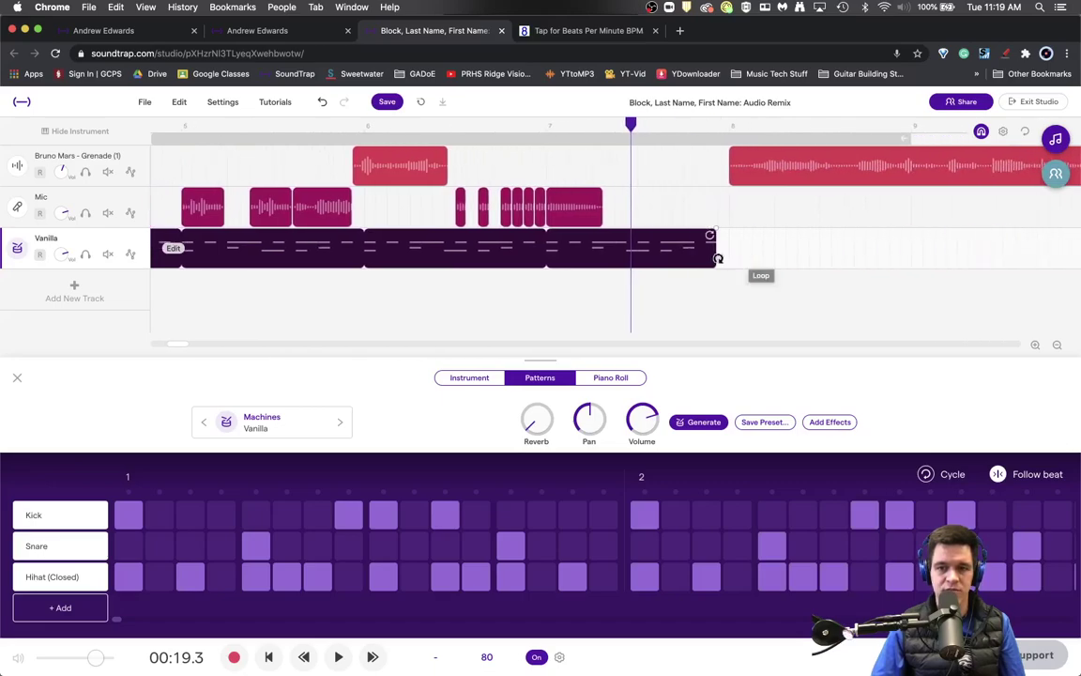
click(268, 657)
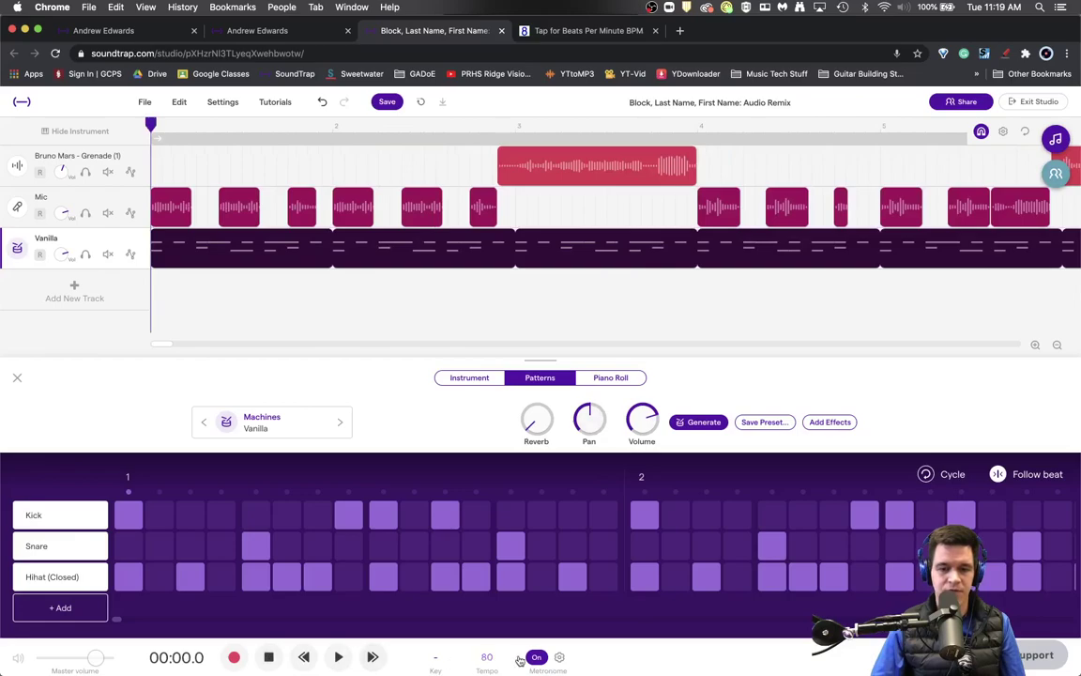
click(338, 657)
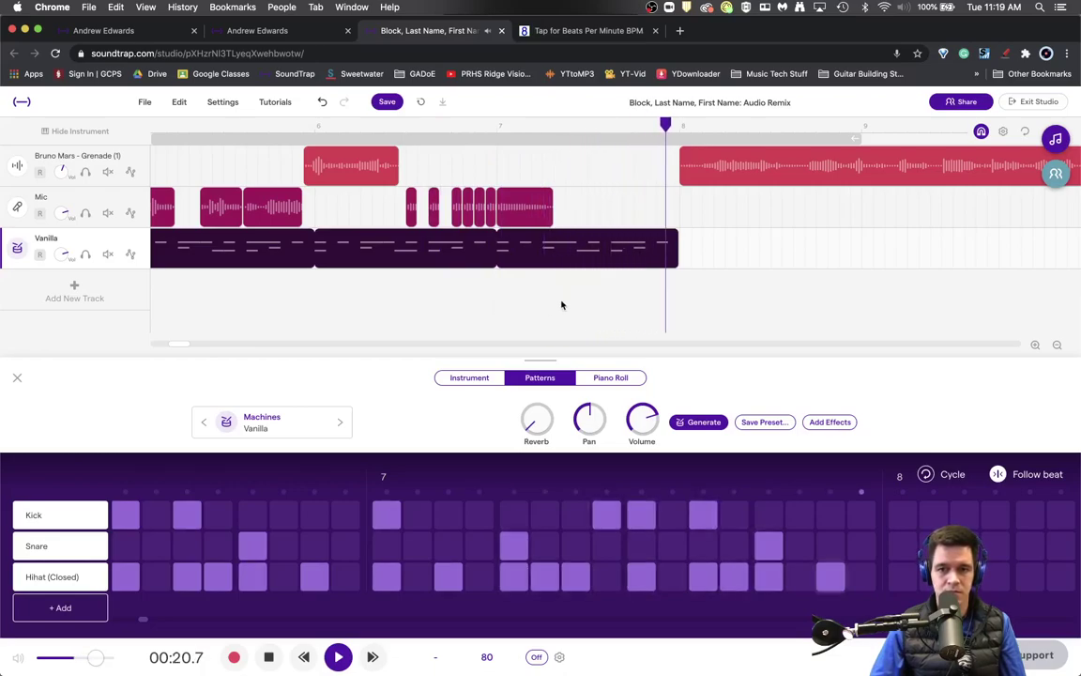
key(space)
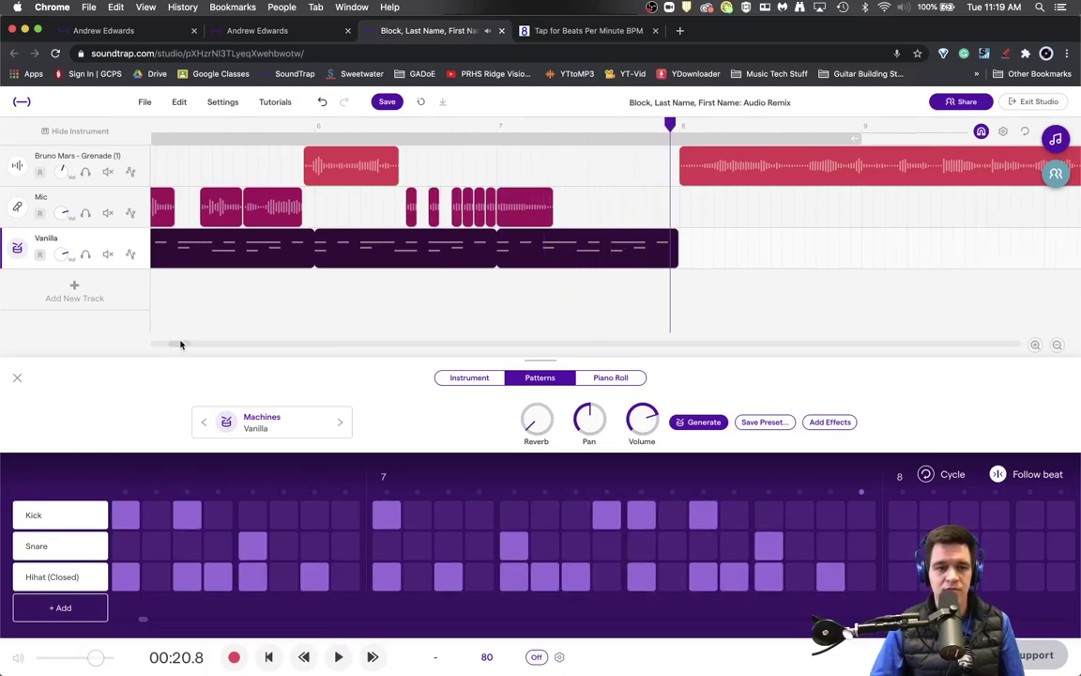
scroll(181, 344, left, 10)
click(1057, 345)
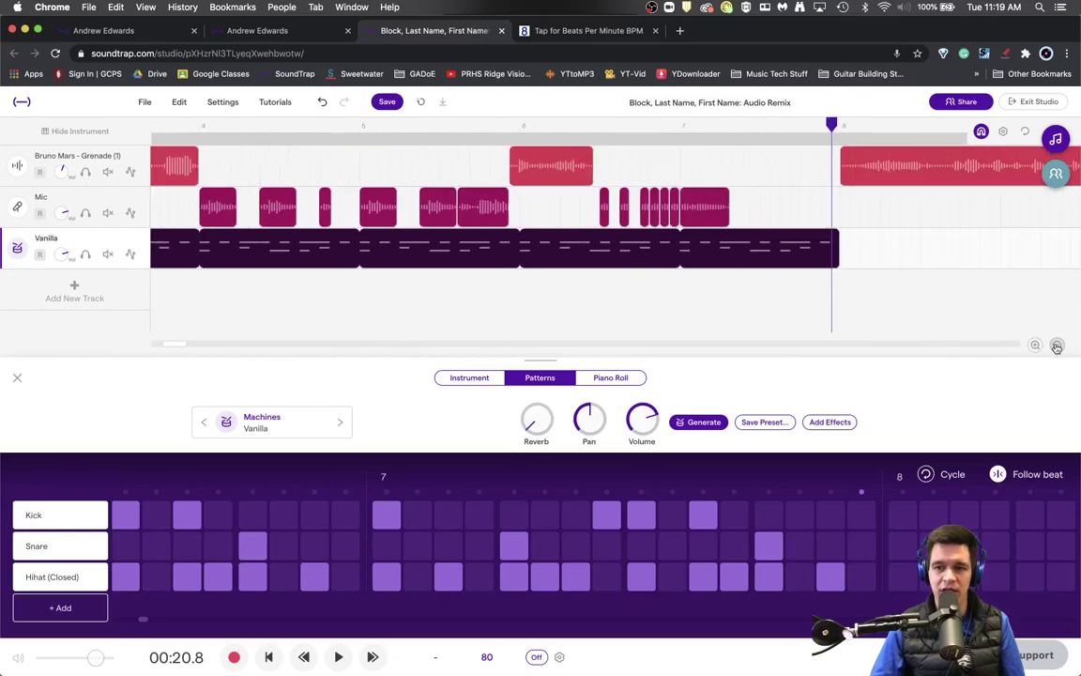
scroll(178, 345, left, 6)
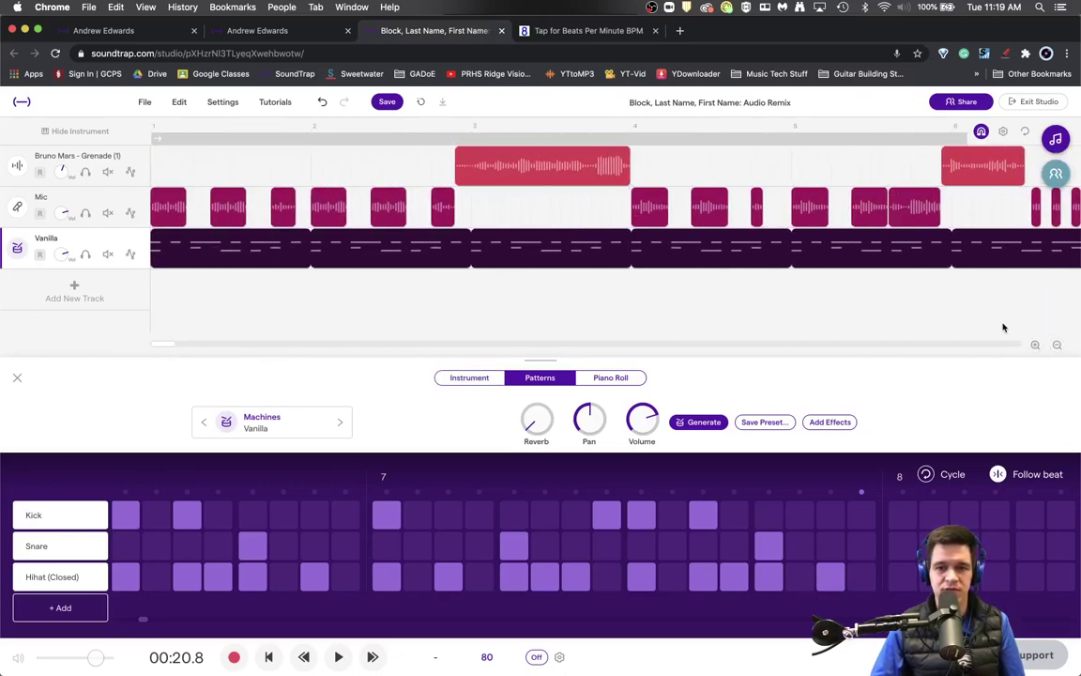
click(1057, 345)
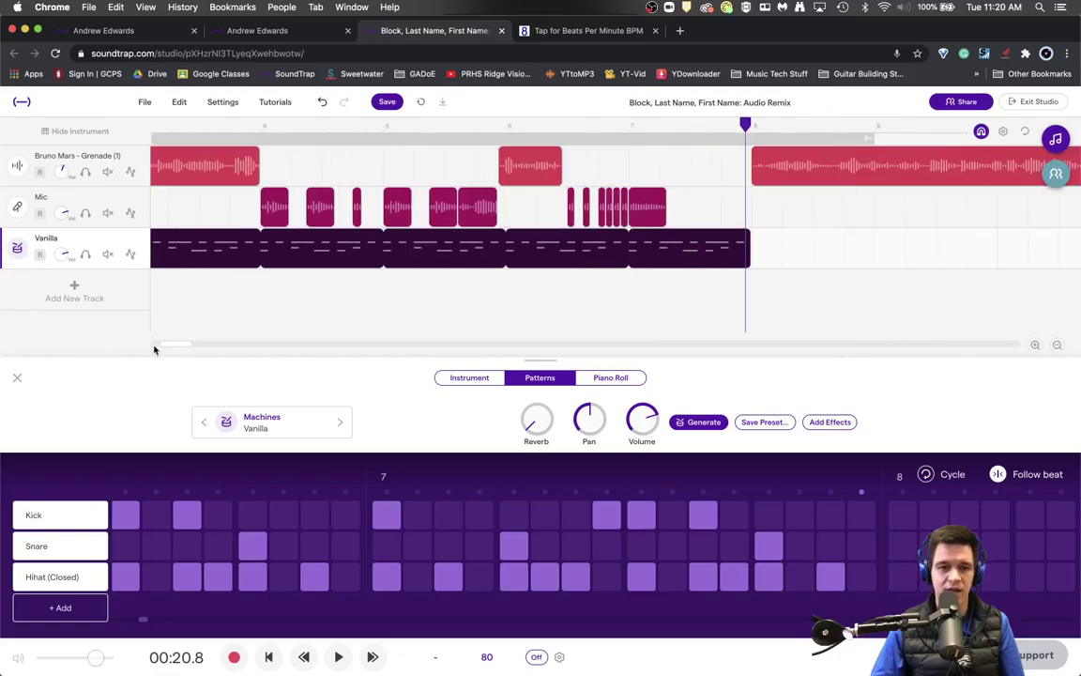
scroll(155, 349, left, 3)
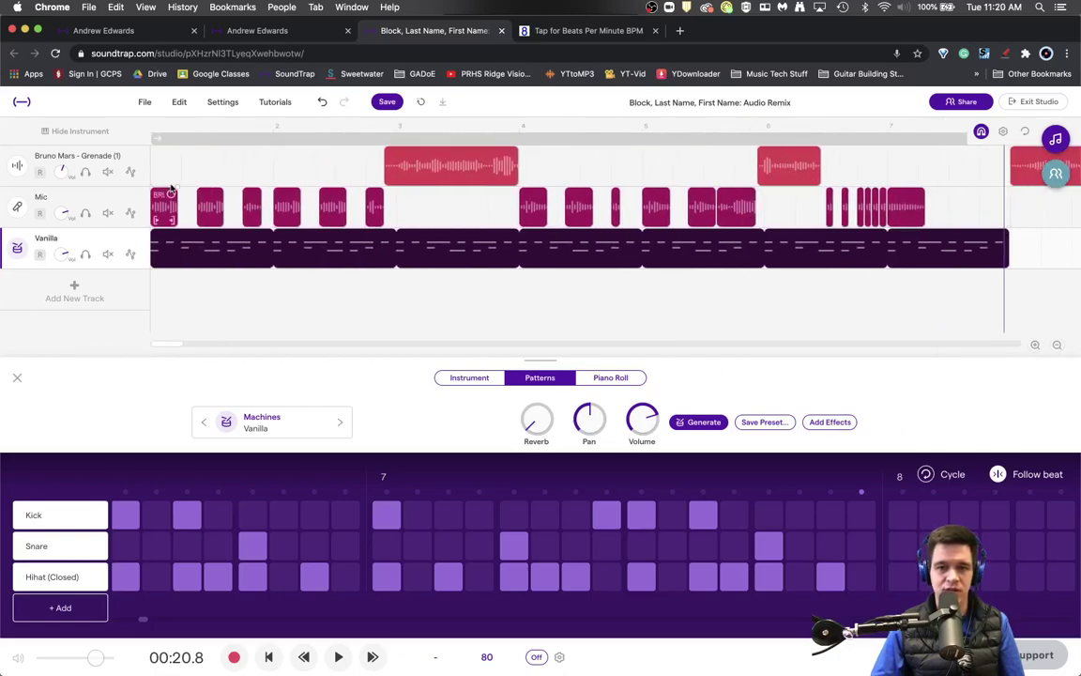